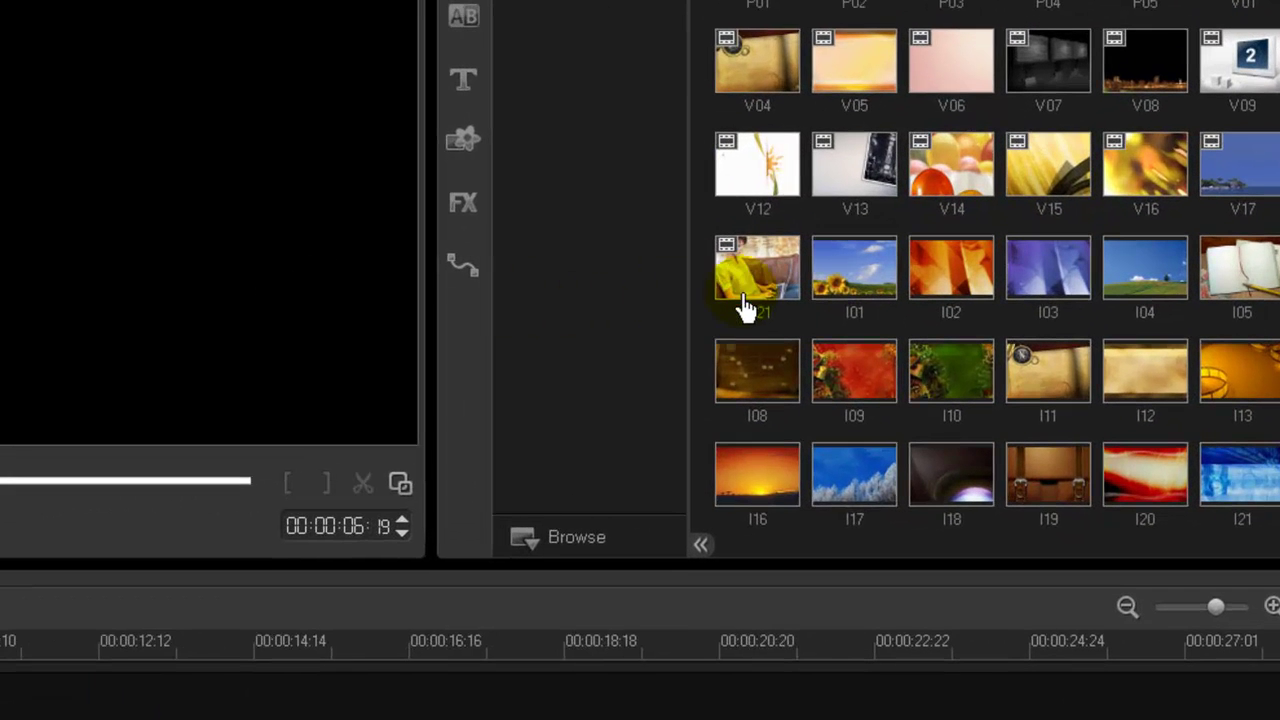
# Place sample video V21 at the start of the video track and trim its end to 00:00:11:11.
pyautogui.click(748, 300)
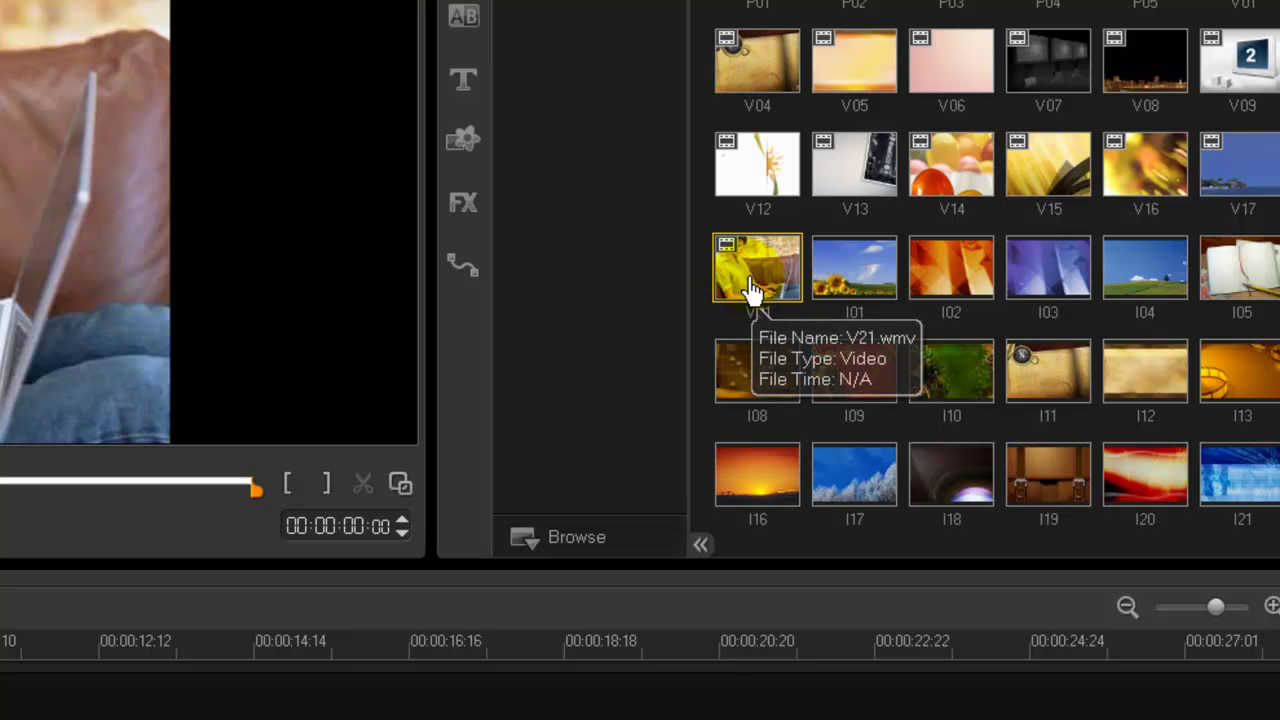
pyautogui.moveTo(749, 280); pyautogui.dragTo(200, 705)
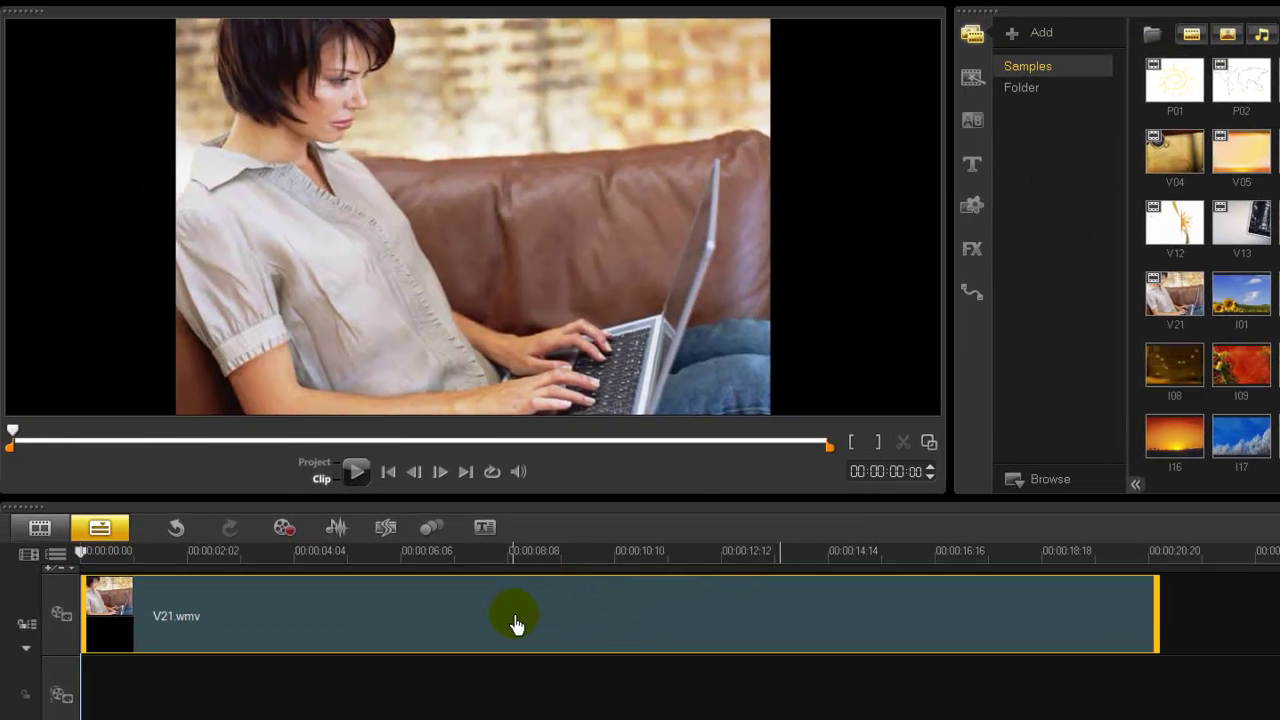
pyautogui.moveTo(367, 568); pyautogui.dragTo(674, 586)
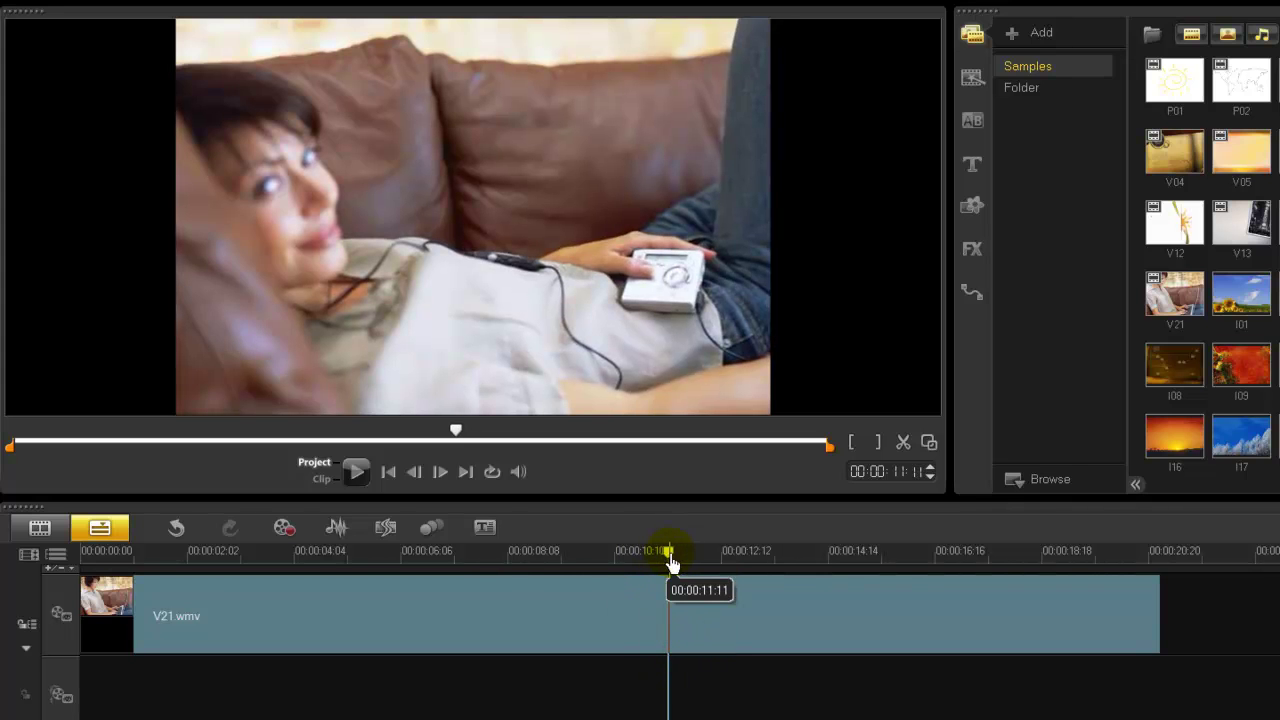
pyautogui.click(671, 620)
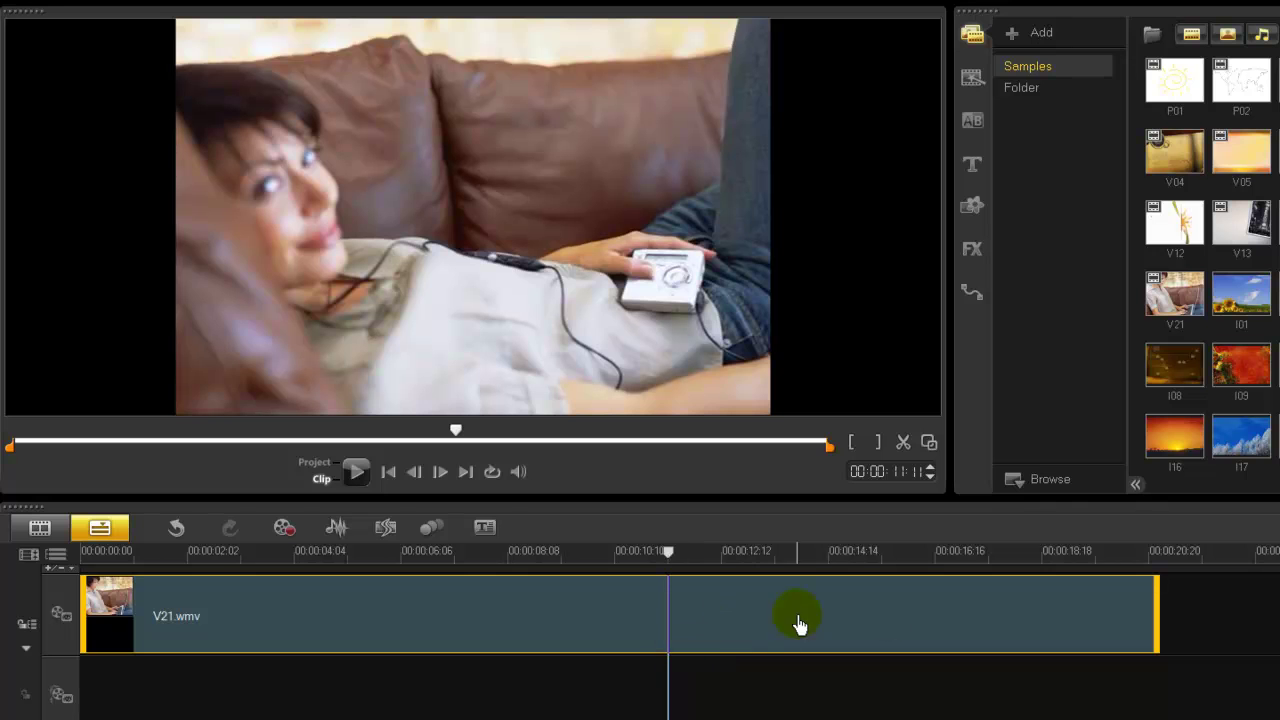
pyautogui.moveTo(1157, 630); pyautogui.dragTo(666, 630)
# Play and scrub through the trimmed V21 clip to review its shots and the transition between them.
pyautogui.moveTo(400, 568); pyautogui.dragTo(369, 563)
pyautogui.click(360, 588)
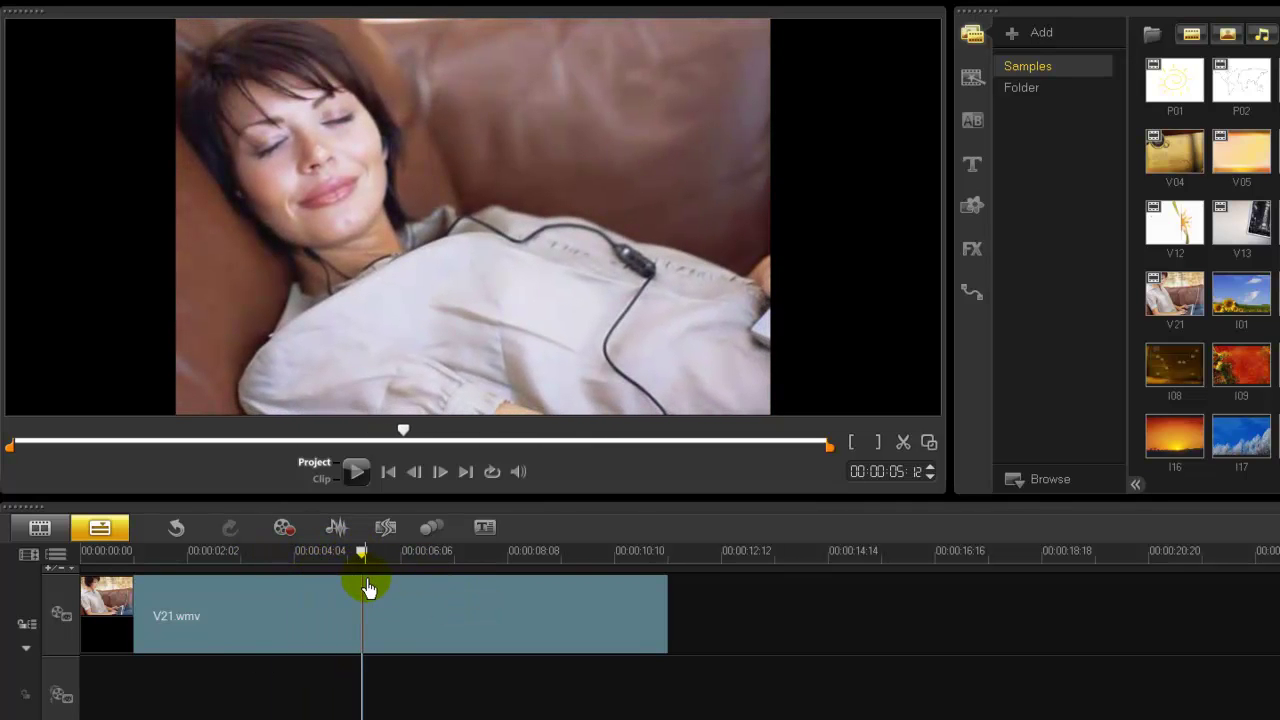
pyautogui.moveTo(228, 555); pyautogui.dragTo(80, 562)
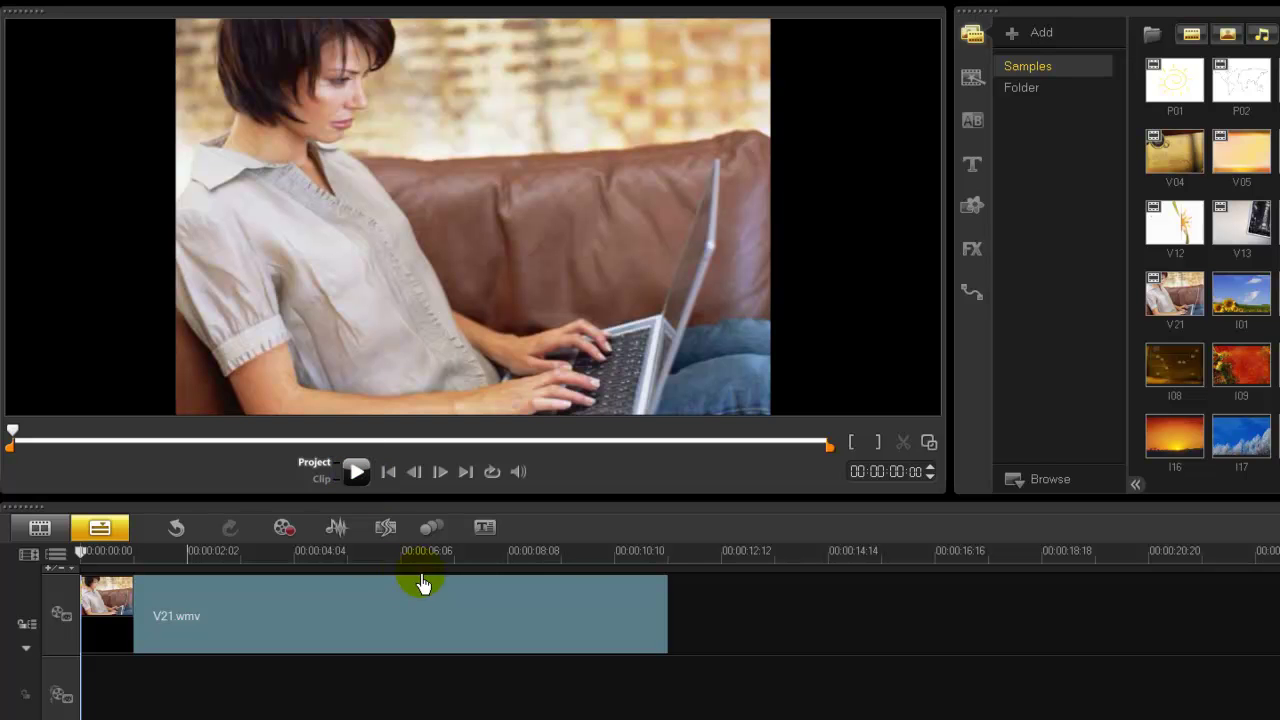
pyautogui.press('space')
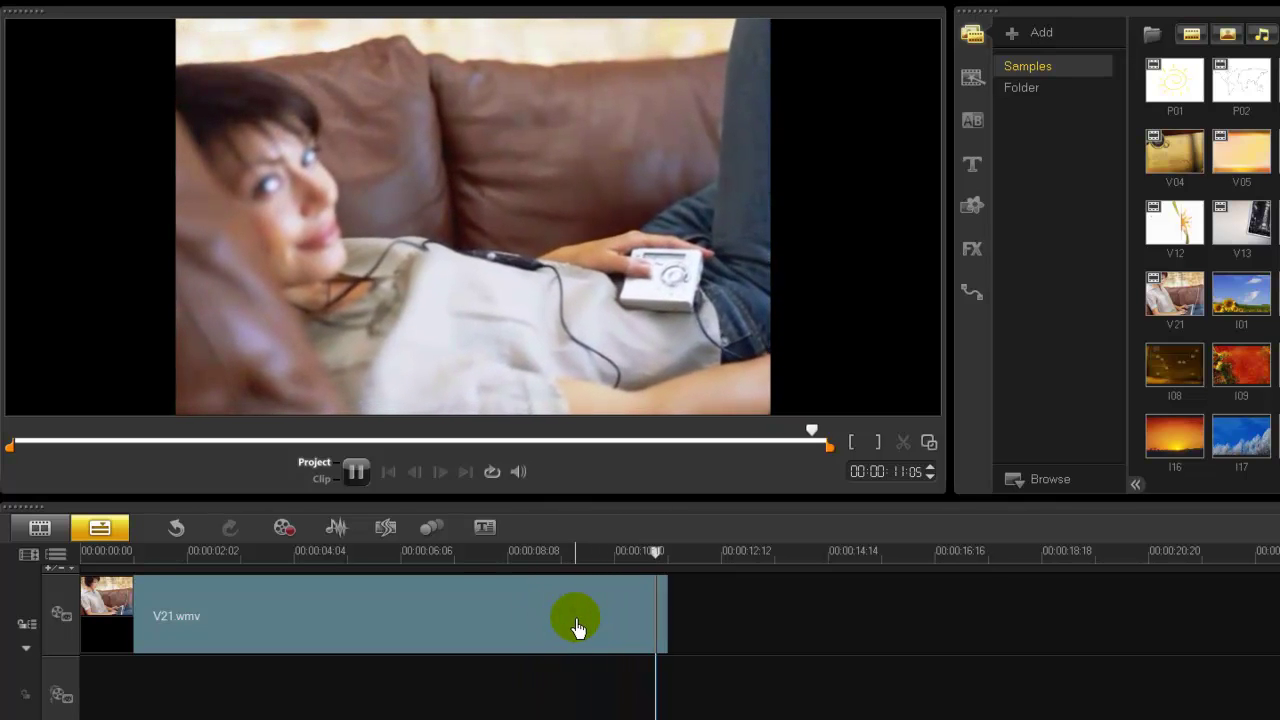
pyautogui.moveTo(283, 560); pyautogui.dragTo(342, 564)
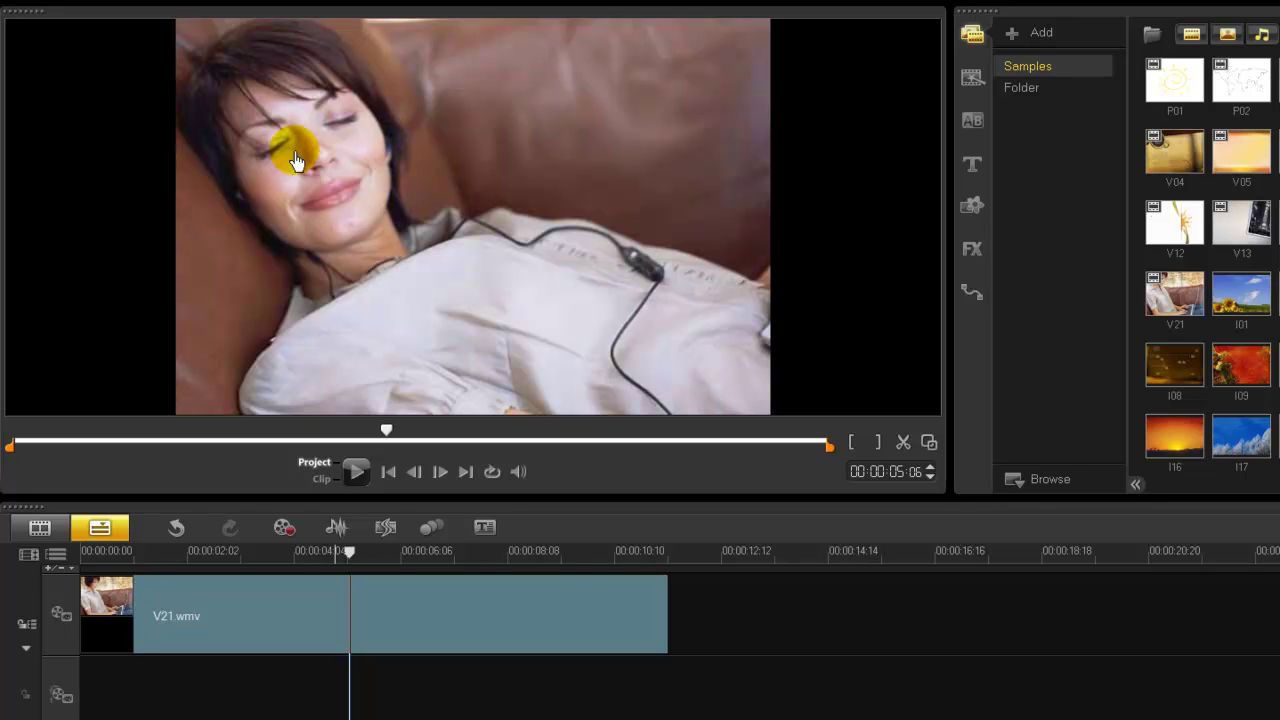
pyautogui.moveTo(213, 567); pyautogui.dragTo(304, 575)
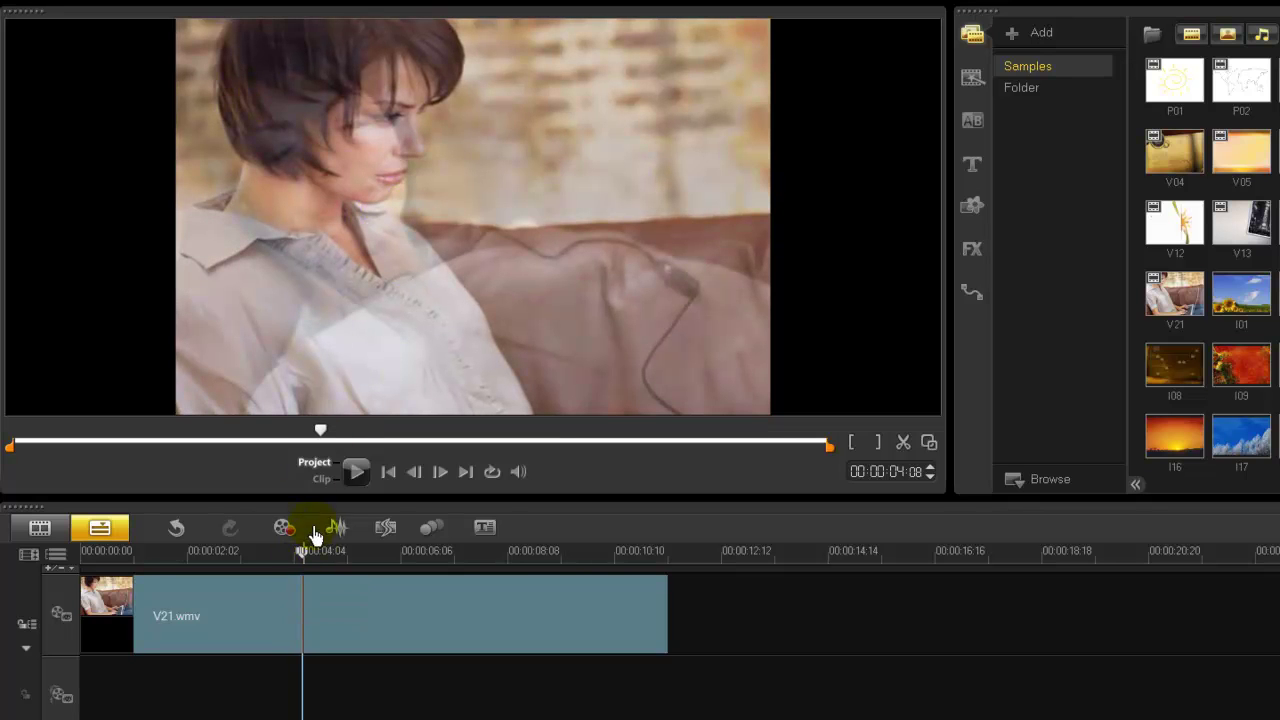
pyautogui.moveTo(306, 553); pyautogui.dragTo(78, 566)
# Copy the trimmed V21 clip and place the copy at the start of the overlay track, aligned with the original.
pyautogui.click(394, 634)
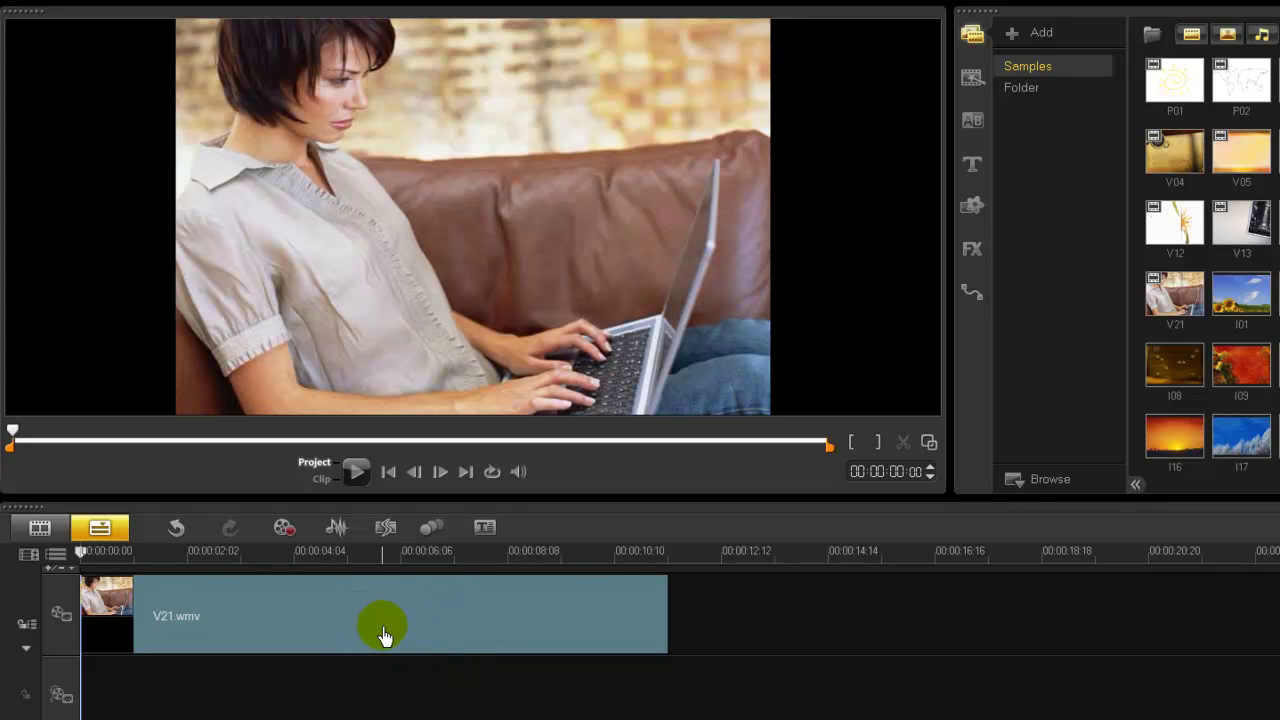
pyautogui.click(386, 614)
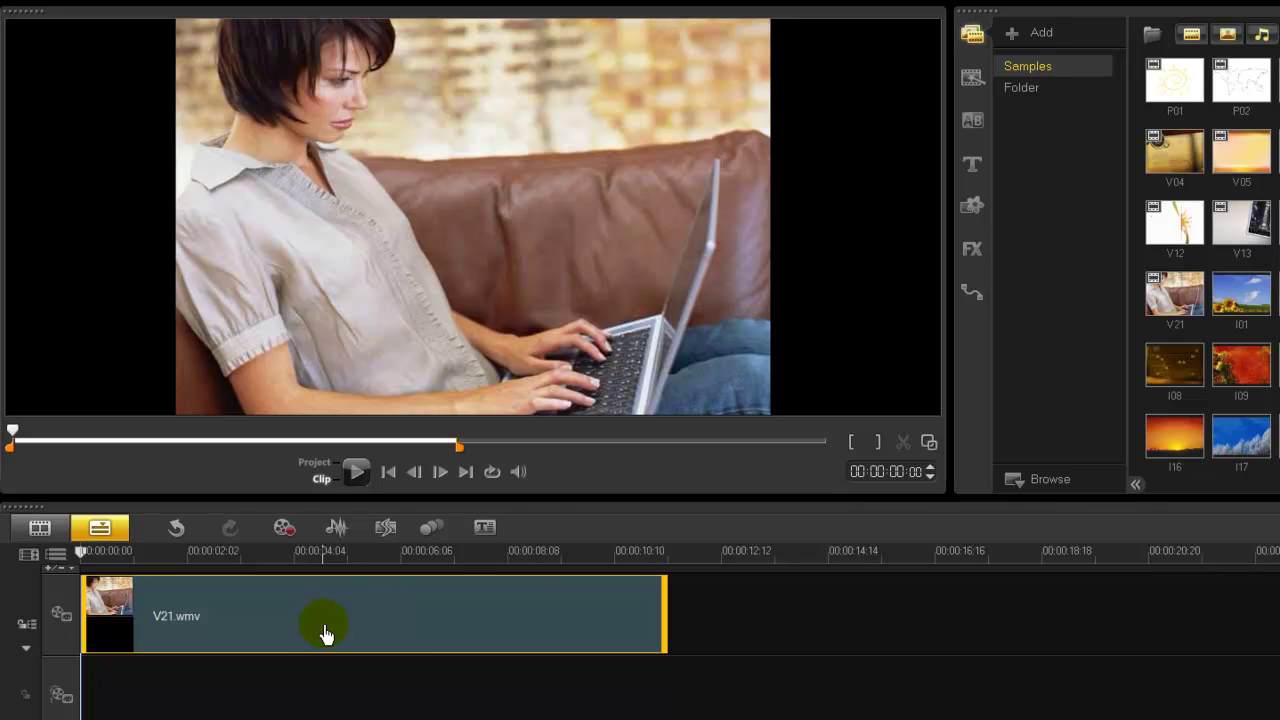
pyautogui.rightClick(377, 620)
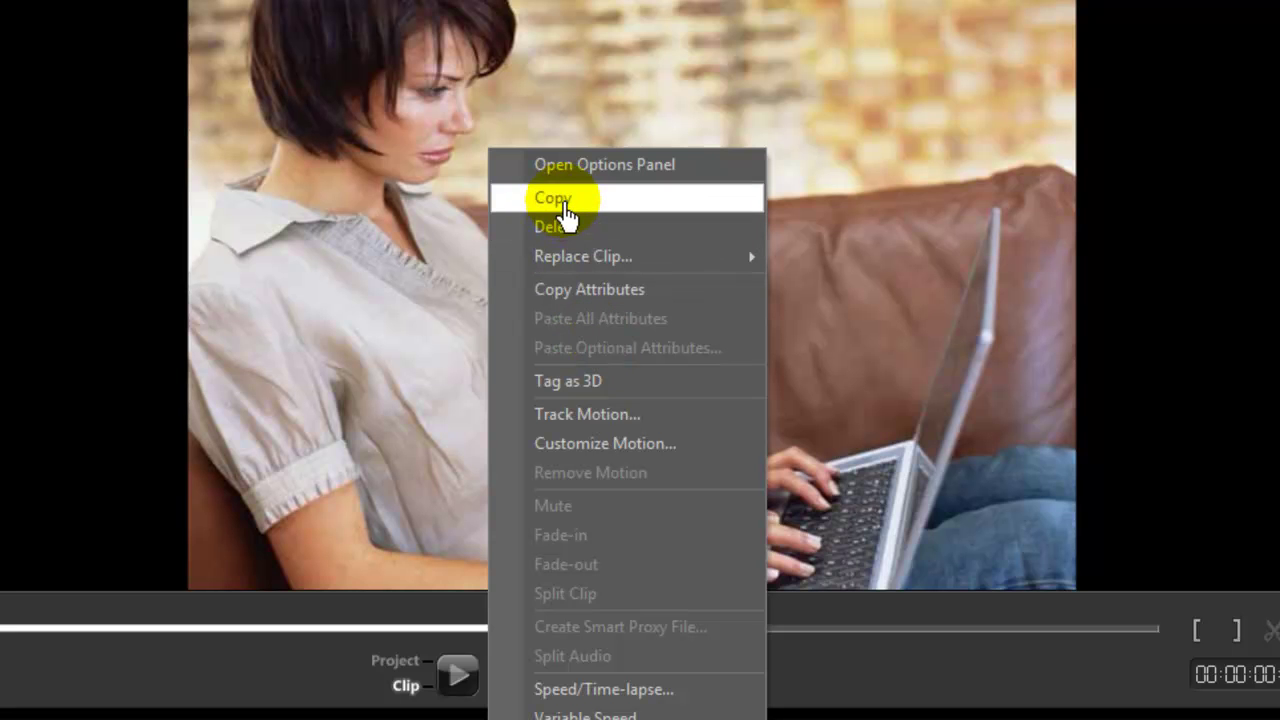
pyautogui.click(563, 200)
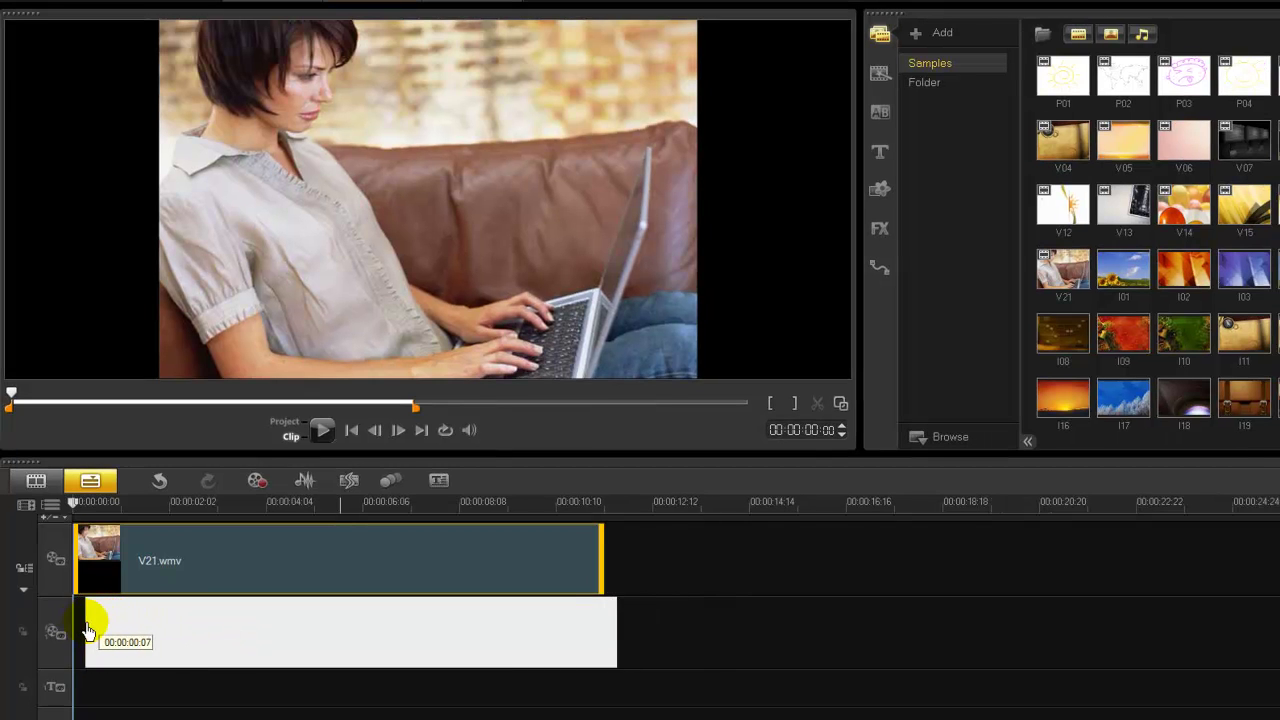
pyautogui.click(128, 633)
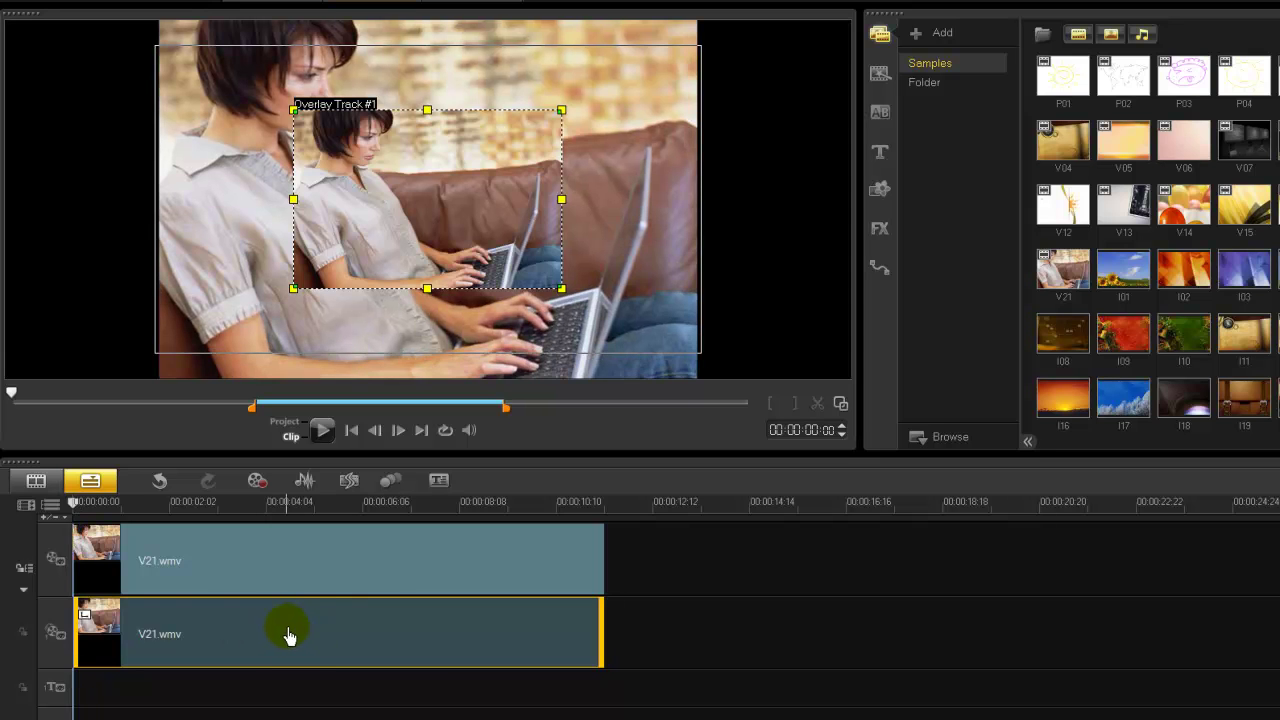
# Enlarge the overlay copy of V21 in the preview so it covers the main video's entire frame.
pyautogui.moveTo(357, 503)
pyautogui.mouseDown()
pyautogui.moveTo(309, 503)
pyautogui.moveTo(367, 509)
pyautogui.moveTo(335, 503)
pyautogui.mouseUp()
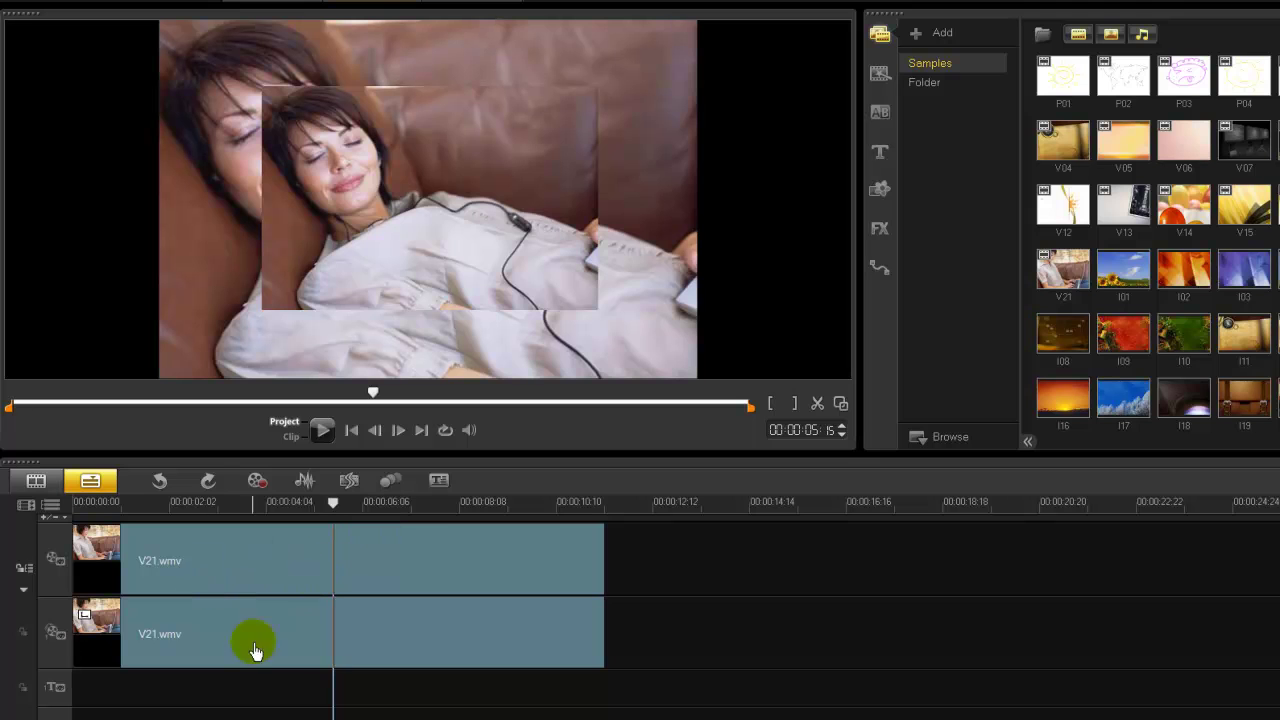
pyautogui.click(365, 642)
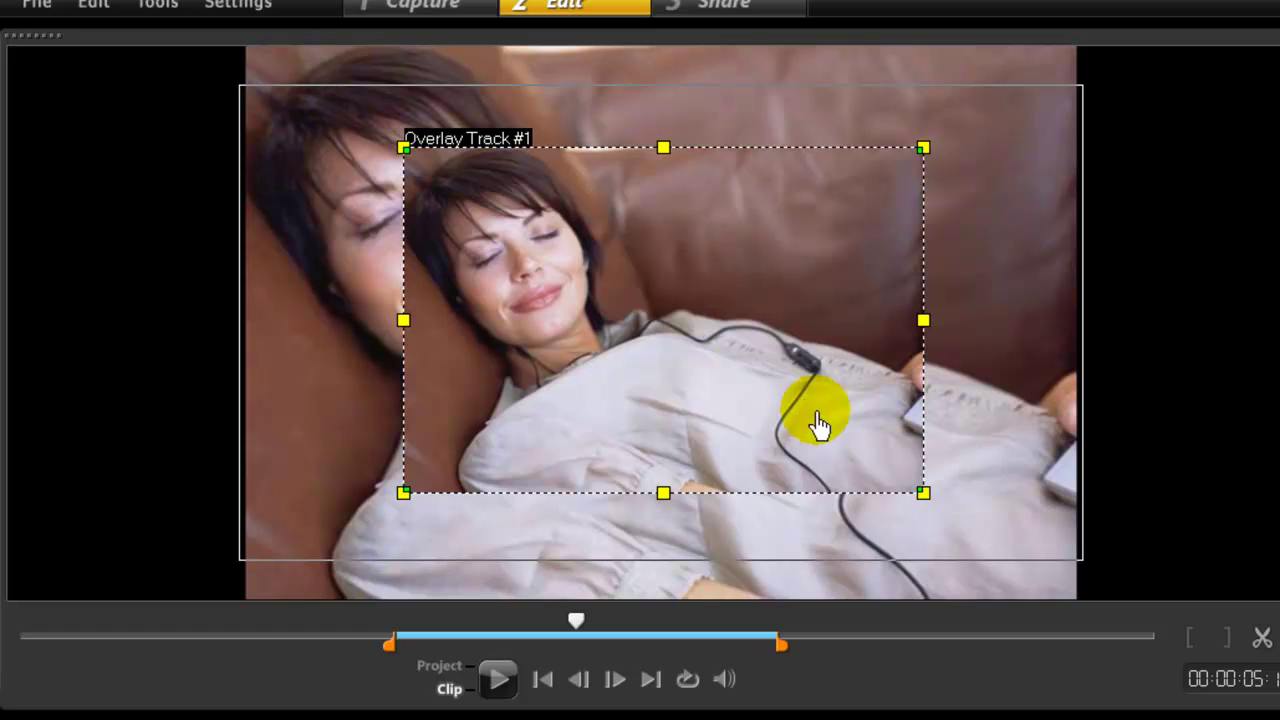
pyautogui.moveTo(672, 327); pyautogui.dragTo(532, 250)
pyautogui.moveTo(797, 430); pyautogui.dragTo(1043, 606)
pyautogui.moveTo(967, 487); pyautogui.dragTo(971, 489)
pyautogui.moveTo(693, 84)
pyautogui.mouseDown()
pyautogui.moveTo(698, 105)
pyautogui.moveTo(701, 63)
pyautogui.mouseUp()
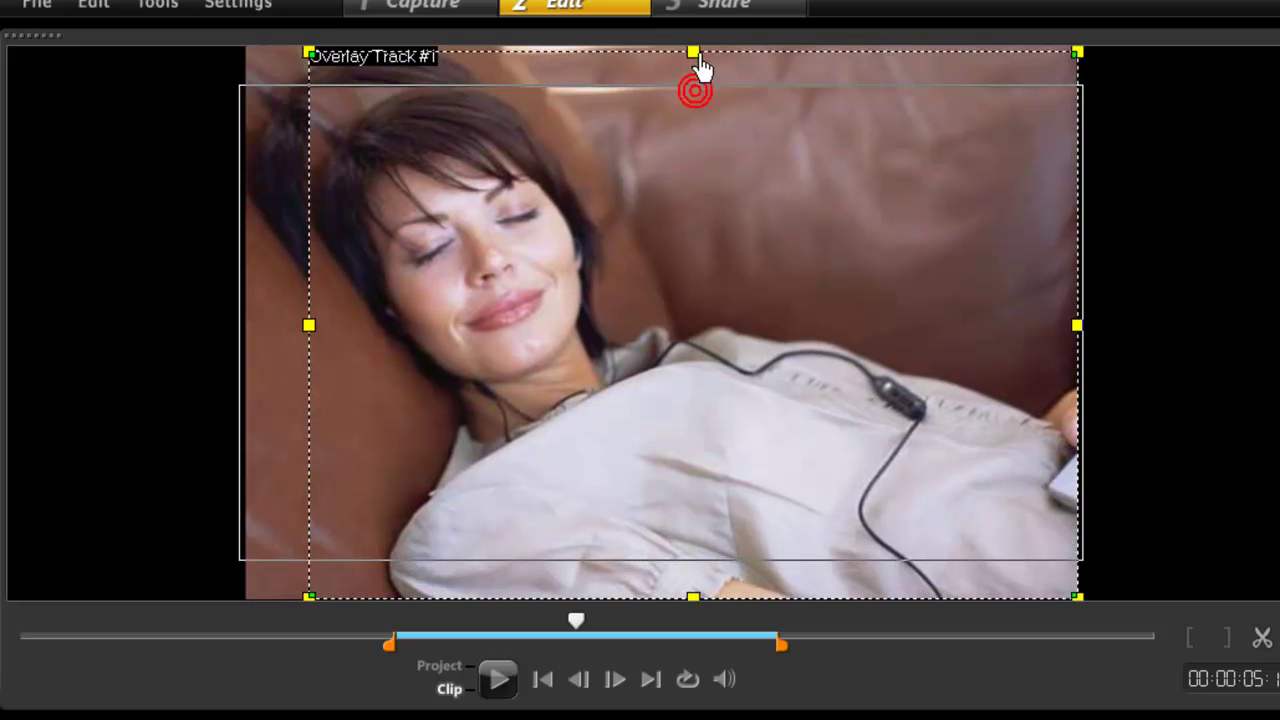
pyautogui.moveTo(312, 330); pyautogui.dragTo(250, 318)
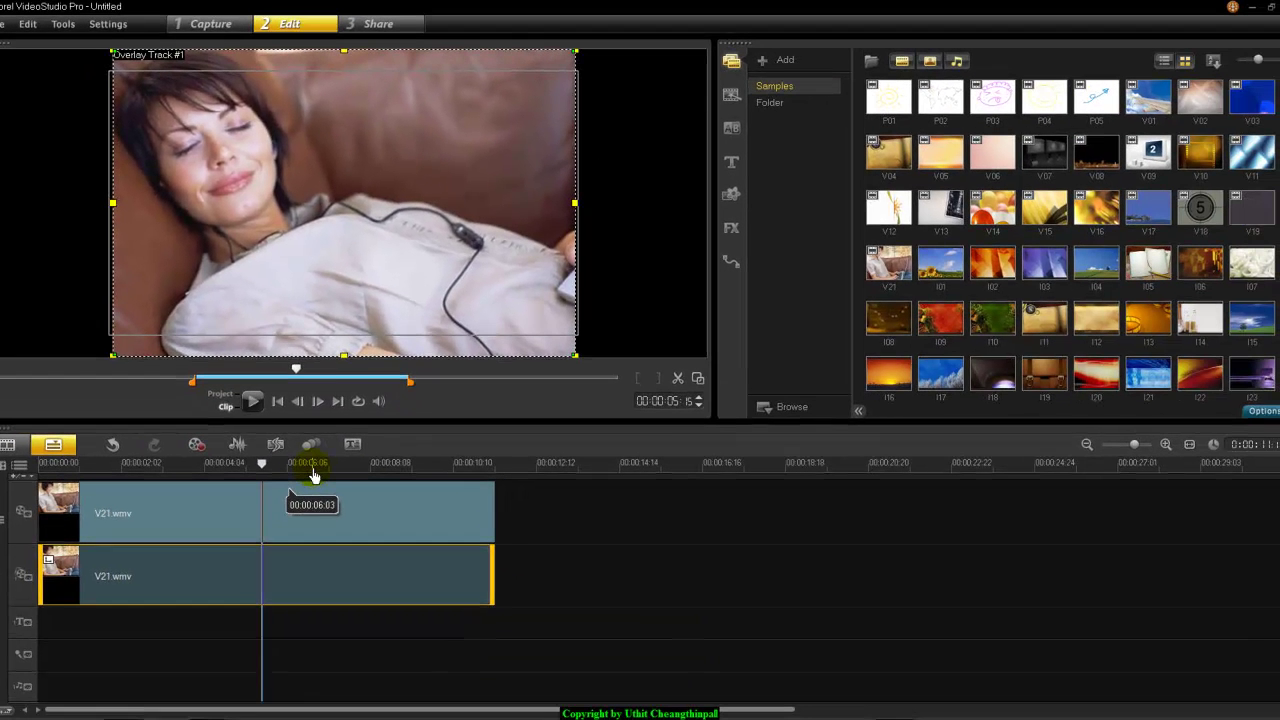
# Apply the Cropping video filter to the V21 clip on the overlay track.
pyautogui.click(303, 467)
pyautogui.moveTo(303, 470); pyautogui.dragTo(249, 466)
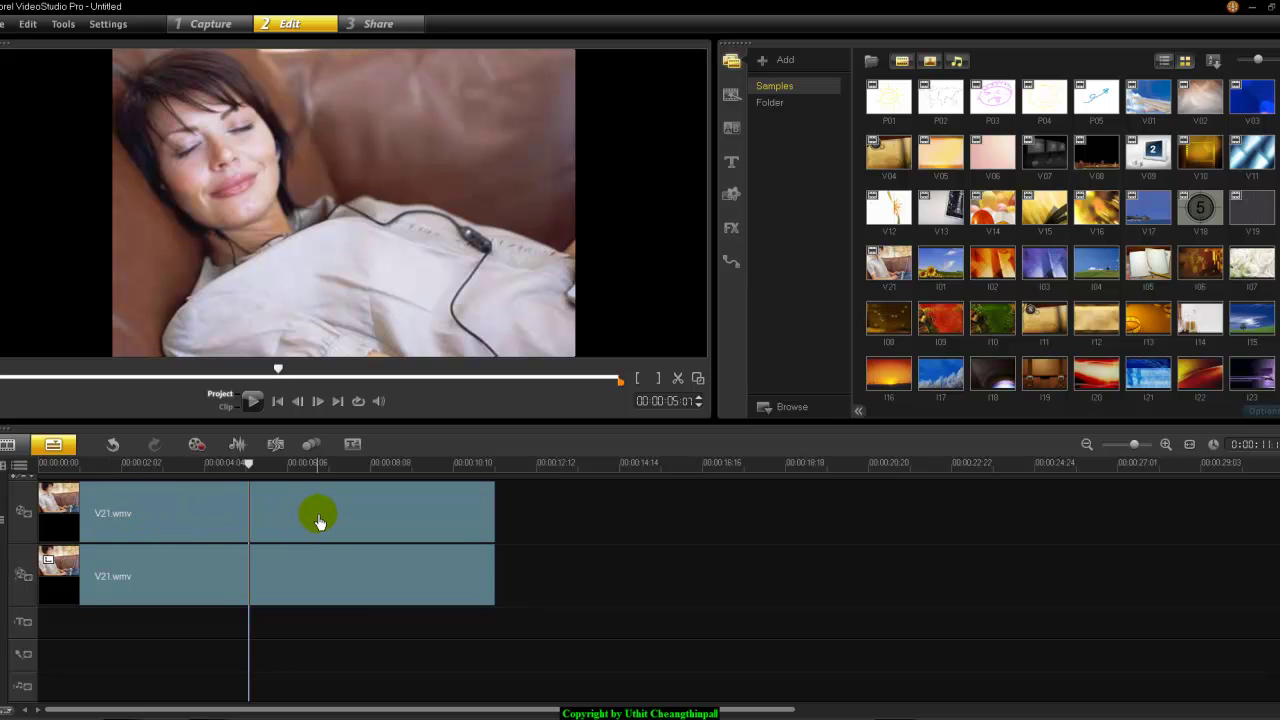
pyautogui.click(207, 583)
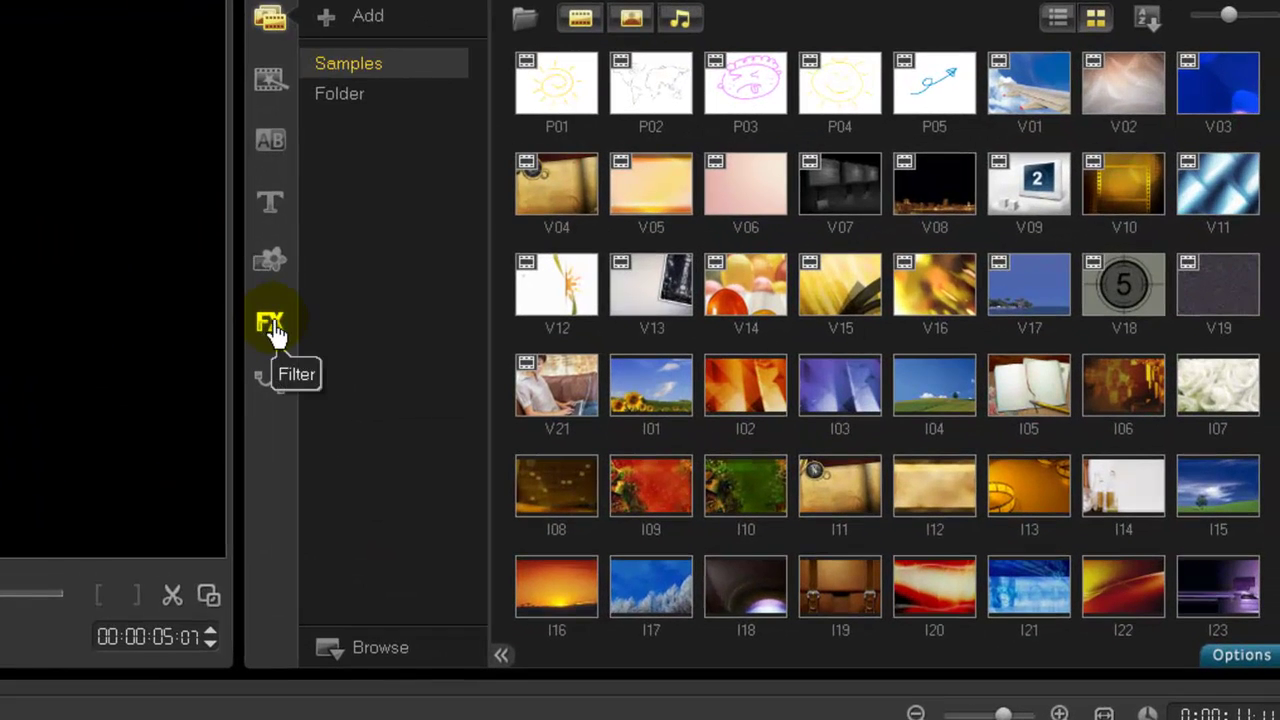
pyautogui.click(272, 324)
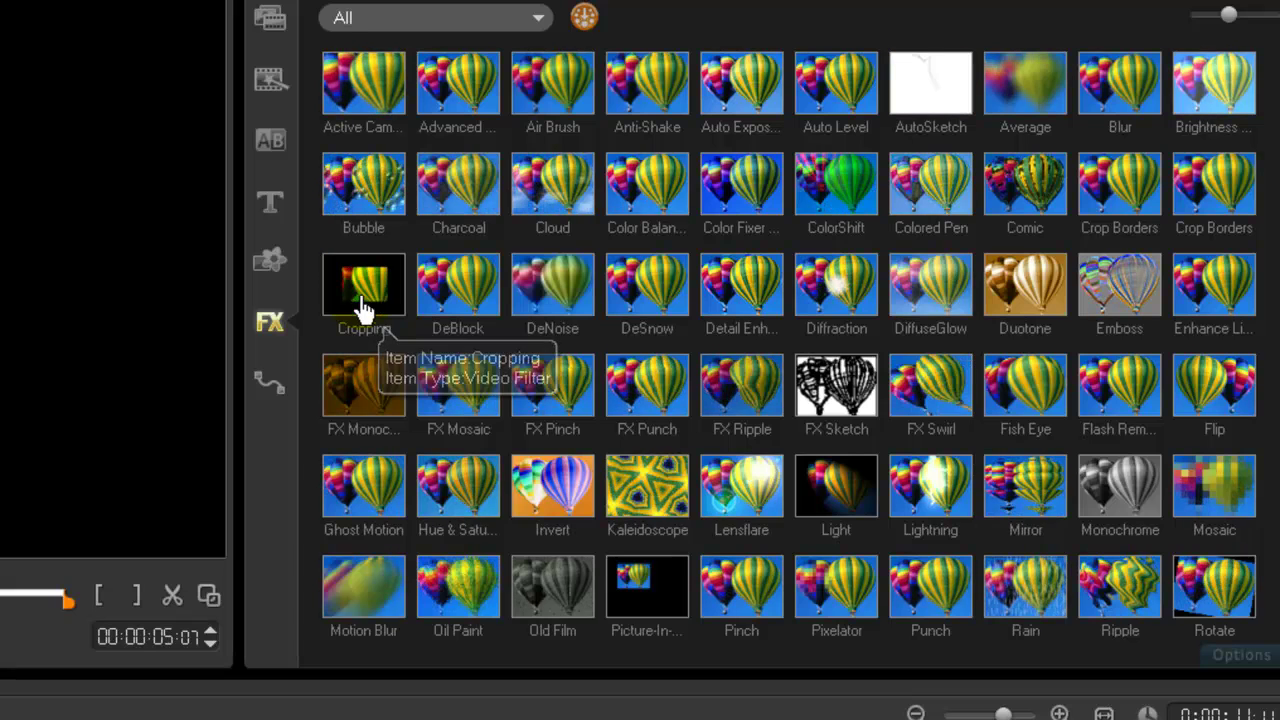
pyautogui.click(365, 320)
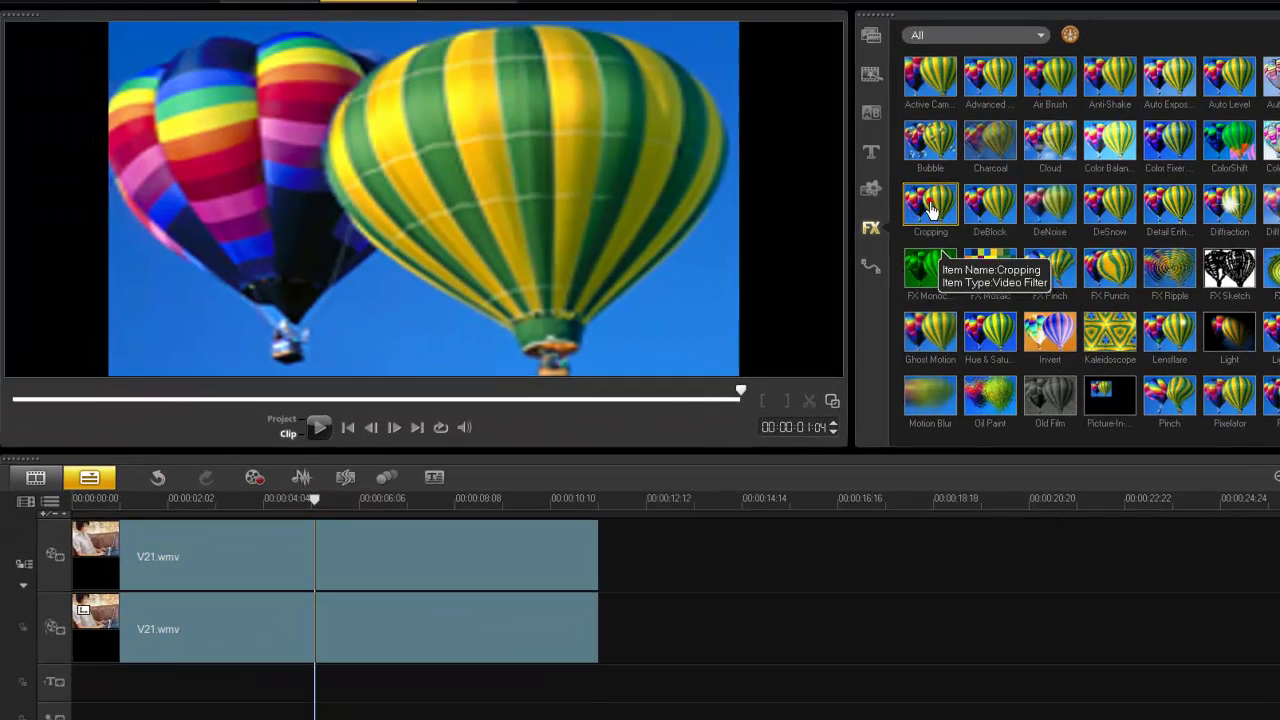
pyautogui.moveTo(885, 213); pyautogui.dragTo(230, 658)
pyautogui.moveTo(306, 632); pyautogui.dragTo(228, 614)
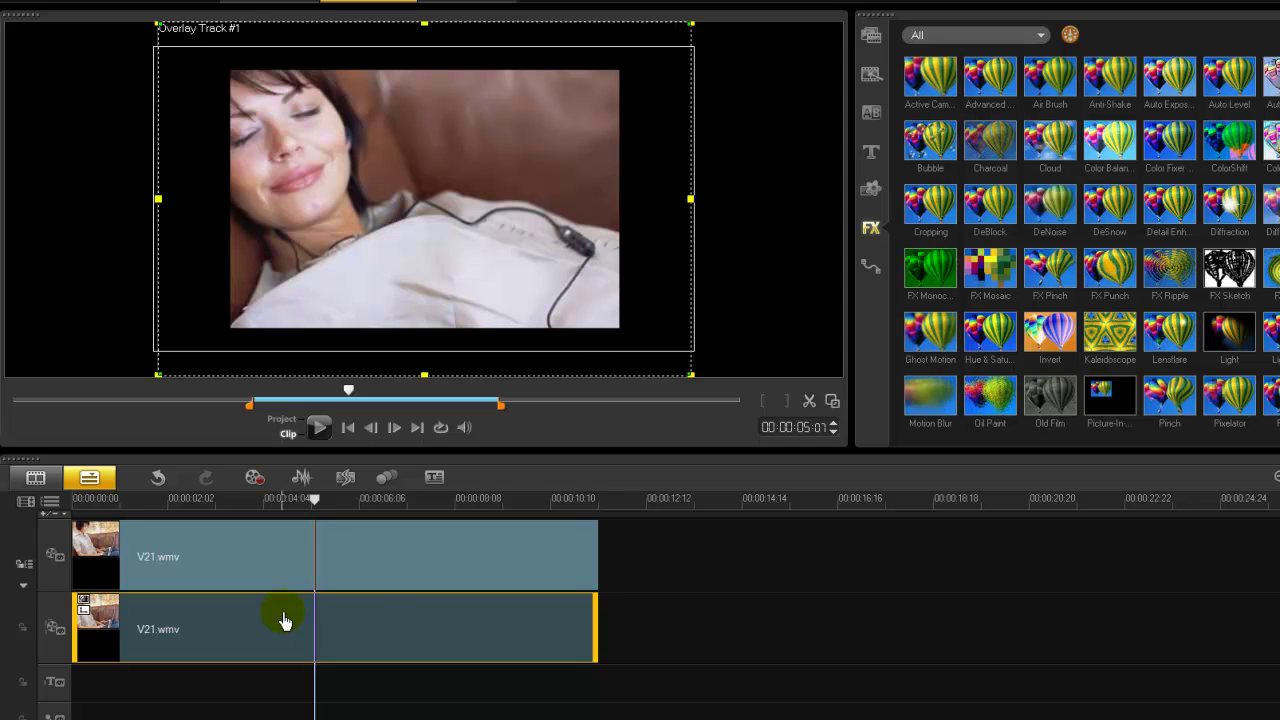
# Customize the overlay clip's Cropping filter, setting the first keyframe's width and height to 0%.
pyautogui.doubleClick(346, 630)
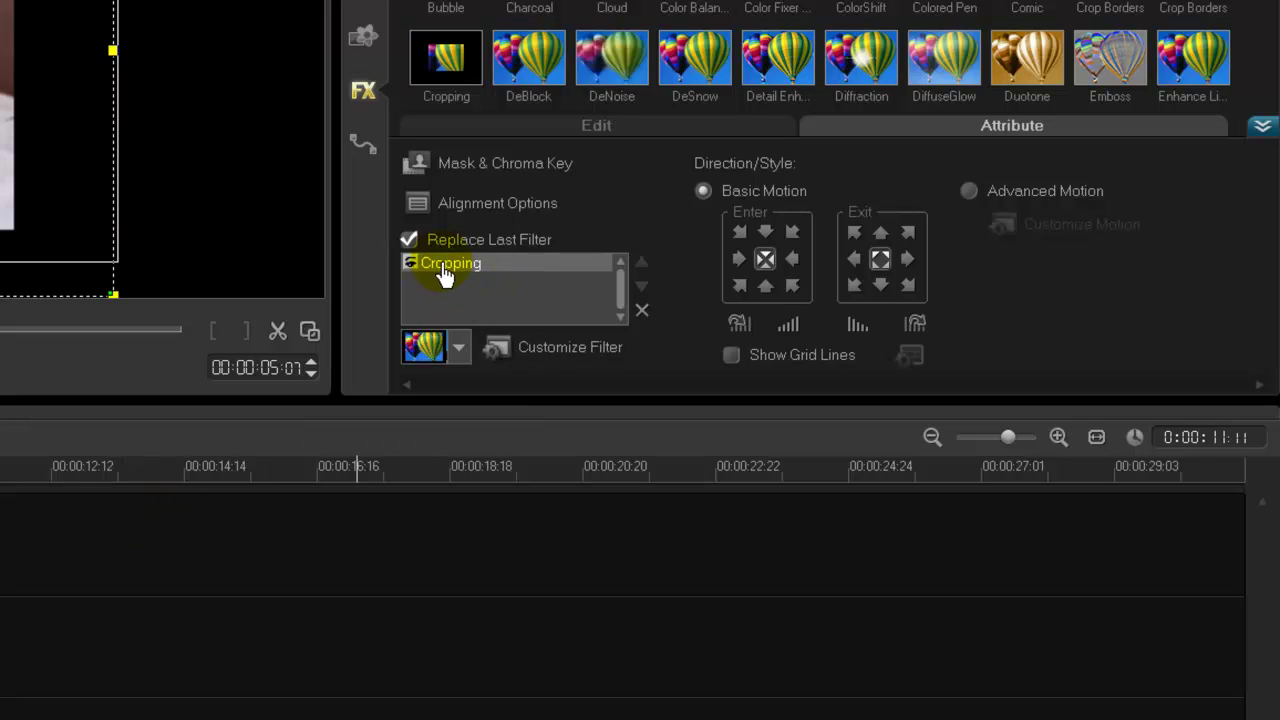
pyautogui.click(533, 357)
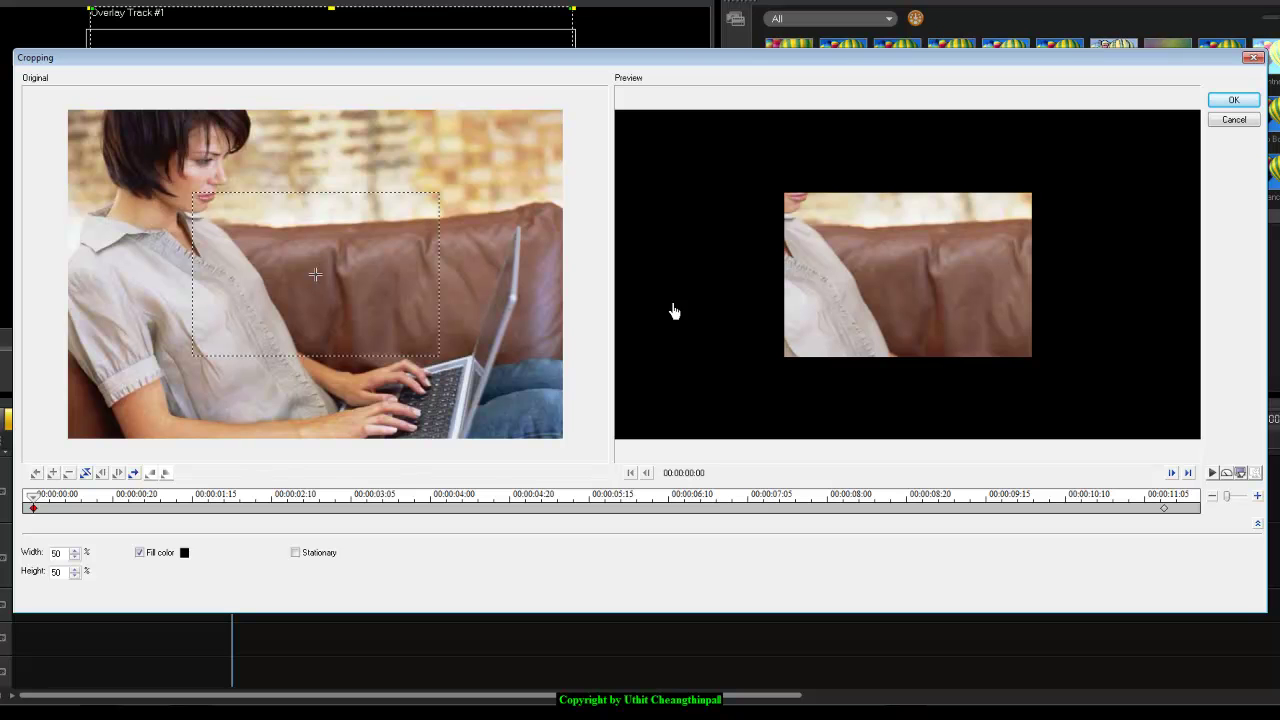
pyautogui.click(36, 510)
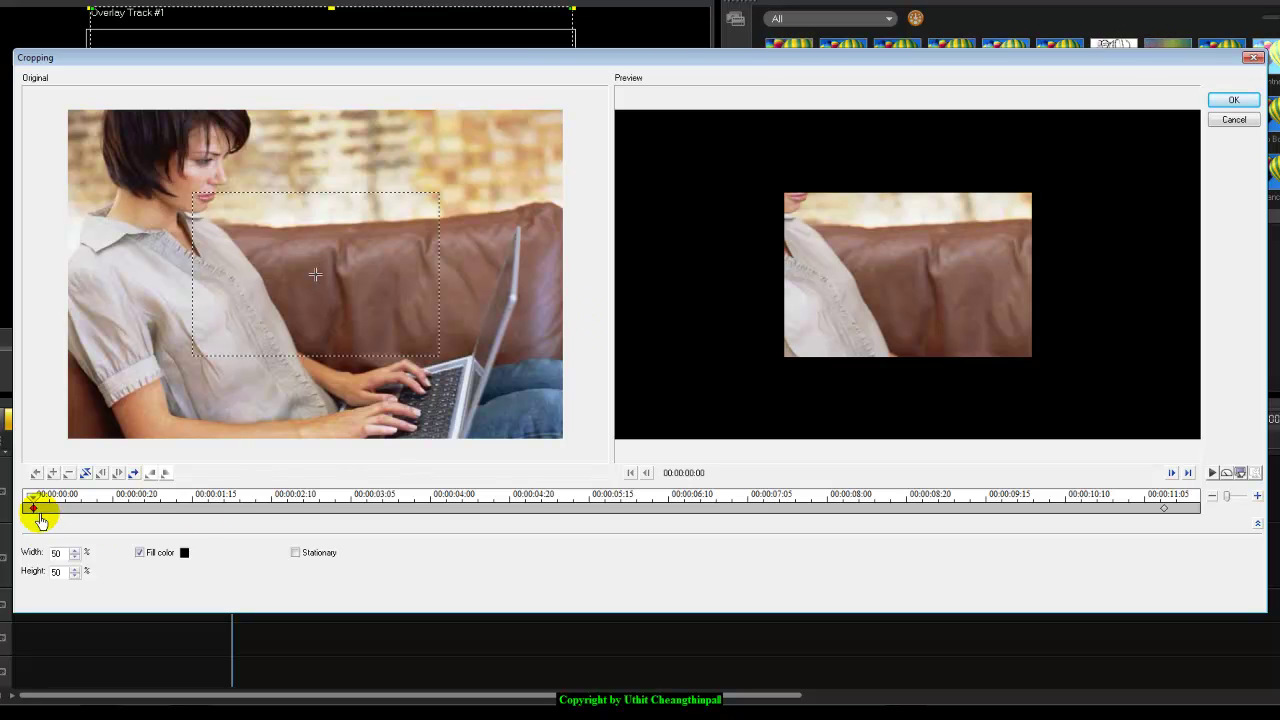
pyautogui.moveTo(36, 505); pyautogui.dragTo(510, 500)
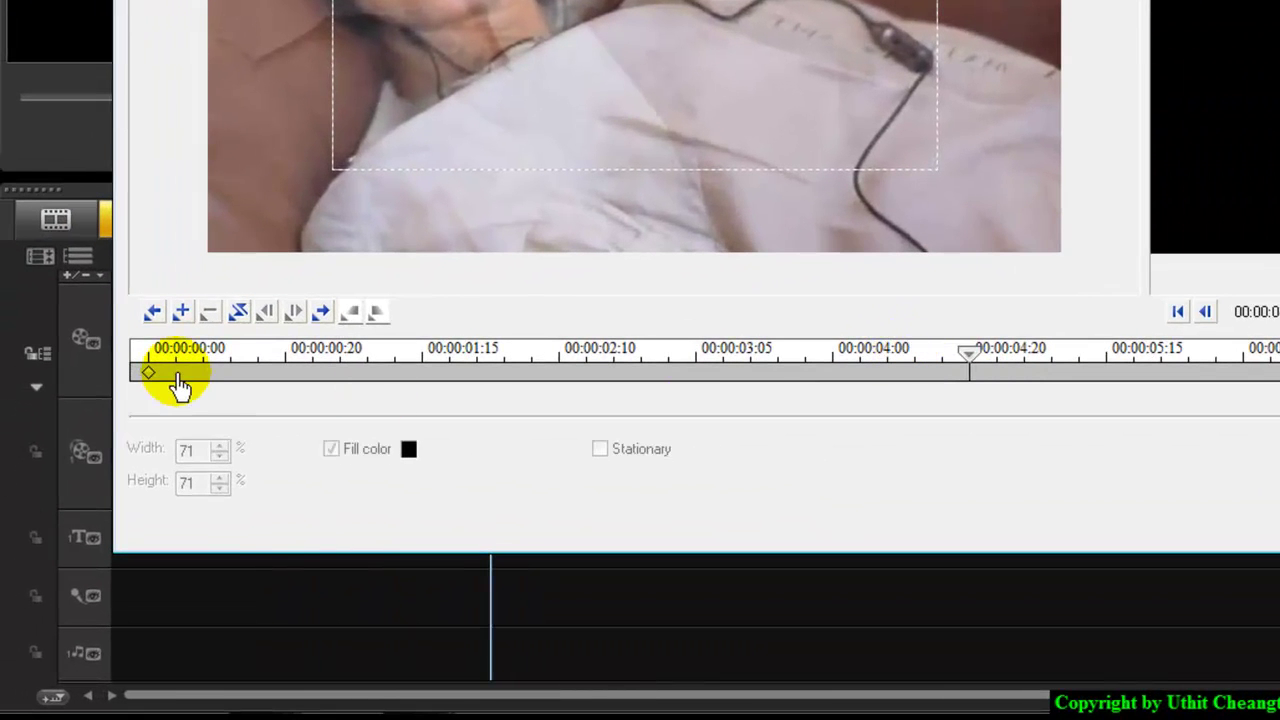
pyautogui.click(152, 368)
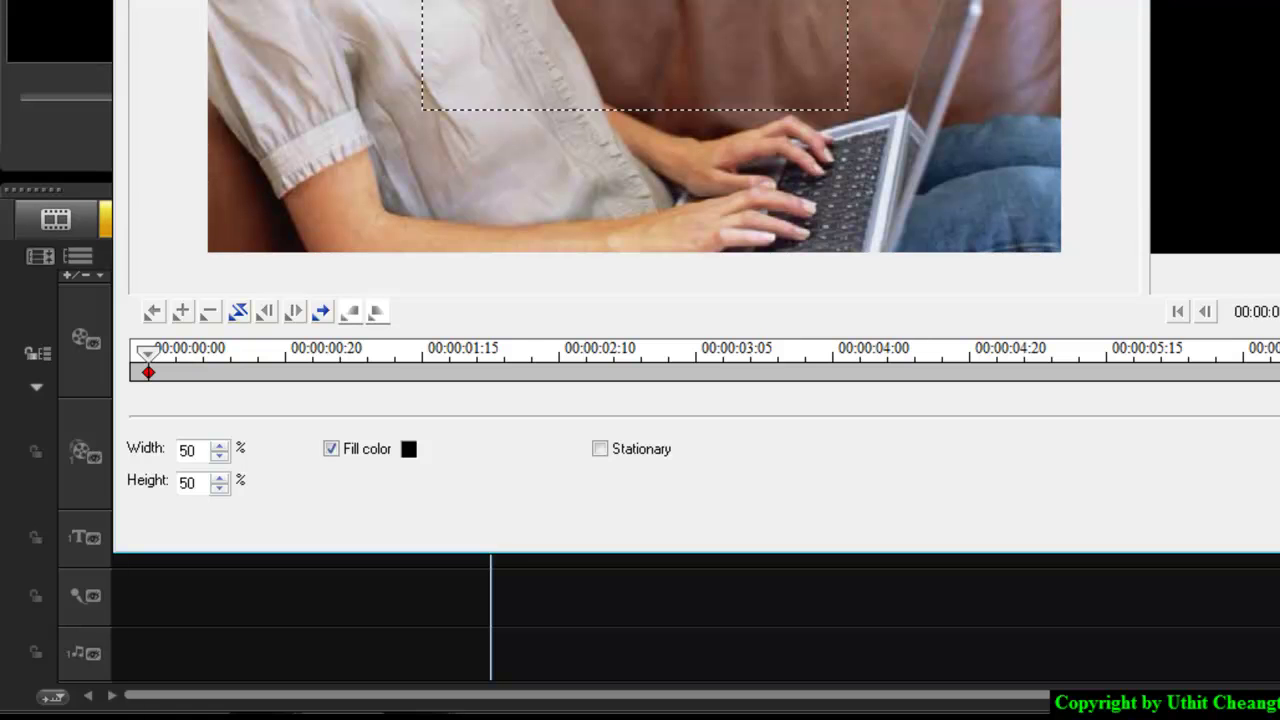
pyautogui.moveTo(200, 451)
pyautogui.mouseDown()
pyautogui.moveTo(170, 452)
pyautogui.moveTo(182, 483)
pyautogui.mouseUp()
pyautogui.write('00')
pyautogui.click(194, 450)
pyautogui.click(289, 510)
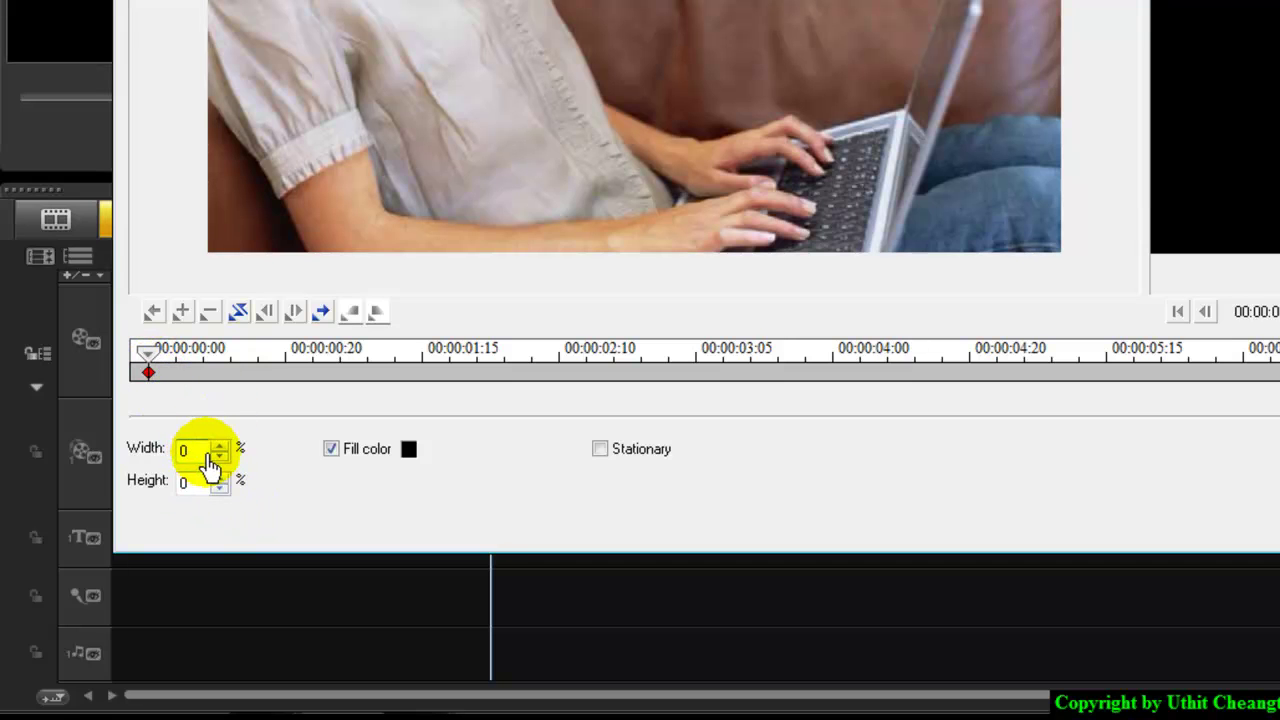
# Add a cropping keyframe shortly after the 4-second mark, where the first shot dissolves into the next.
pyautogui.moveTo(145, 365); pyautogui.dragTo(560, 355)
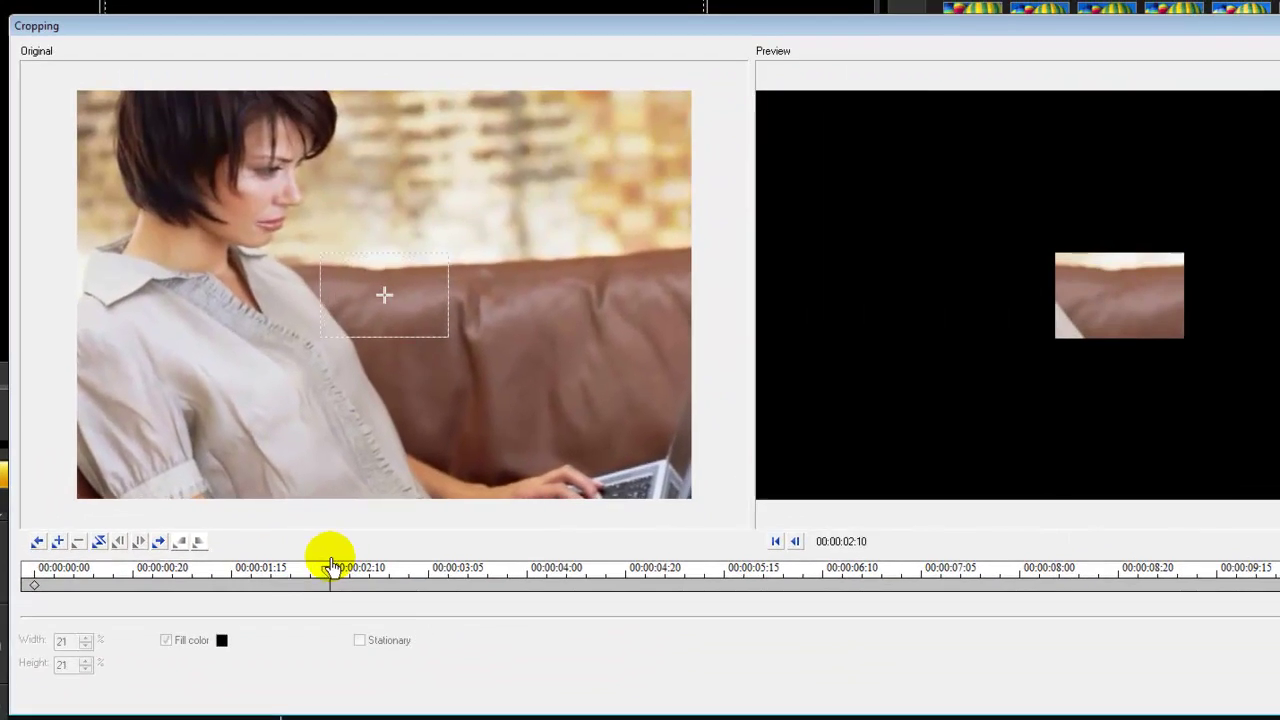
pyautogui.moveTo(331, 565); pyautogui.dragTo(556, 587)
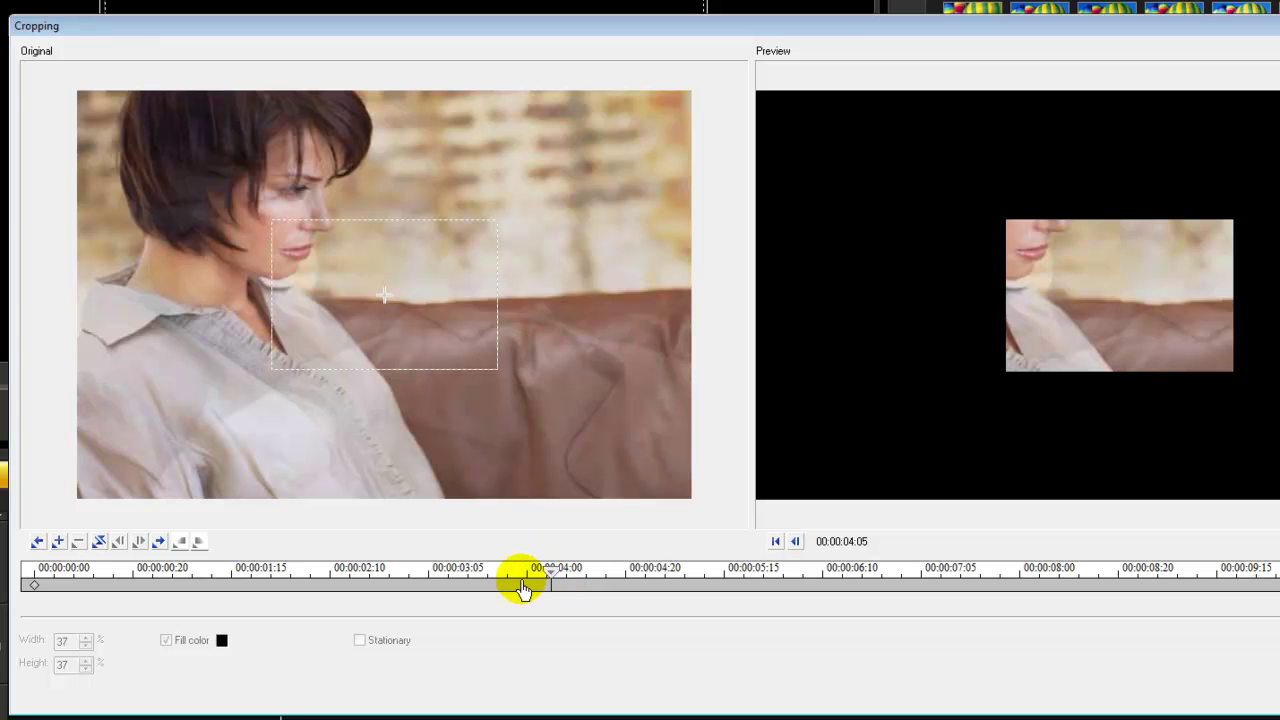
pyautogui.moveTo(554, 584); pyautogui.dragTo(551, 583)
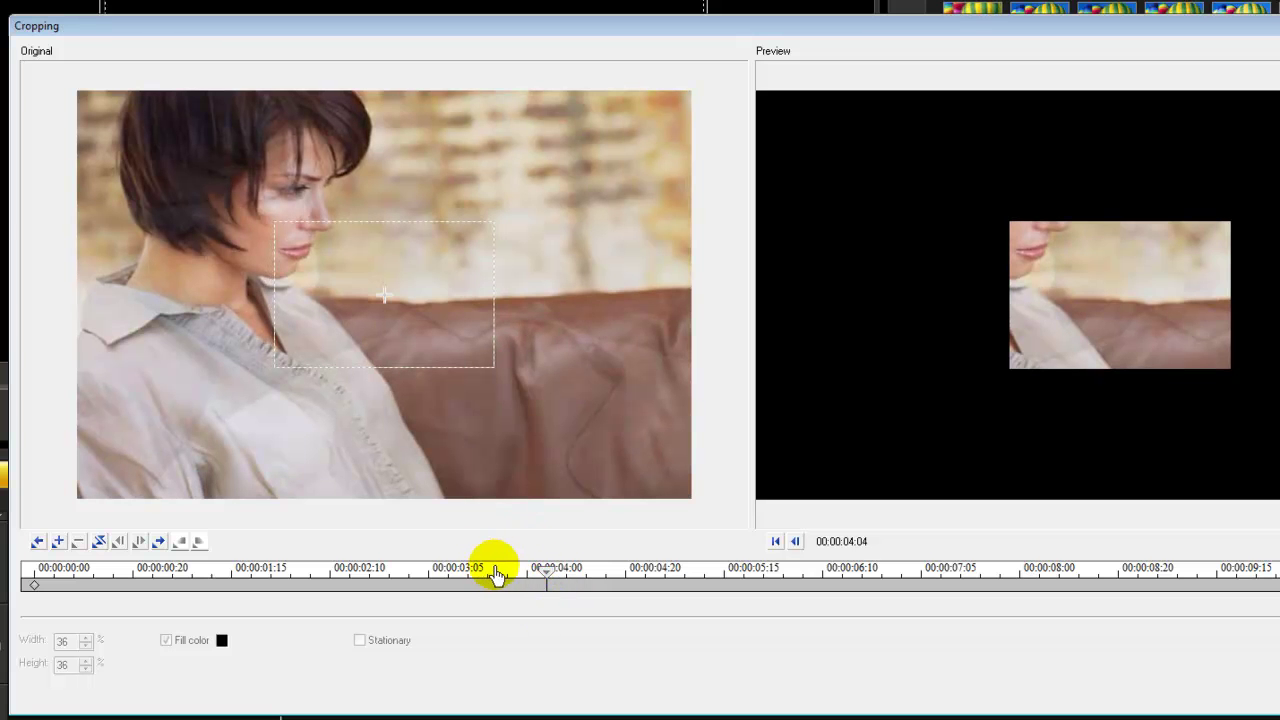
pyautogui.moveTo(549, 579); pyautogui.dragTo(567, 580)
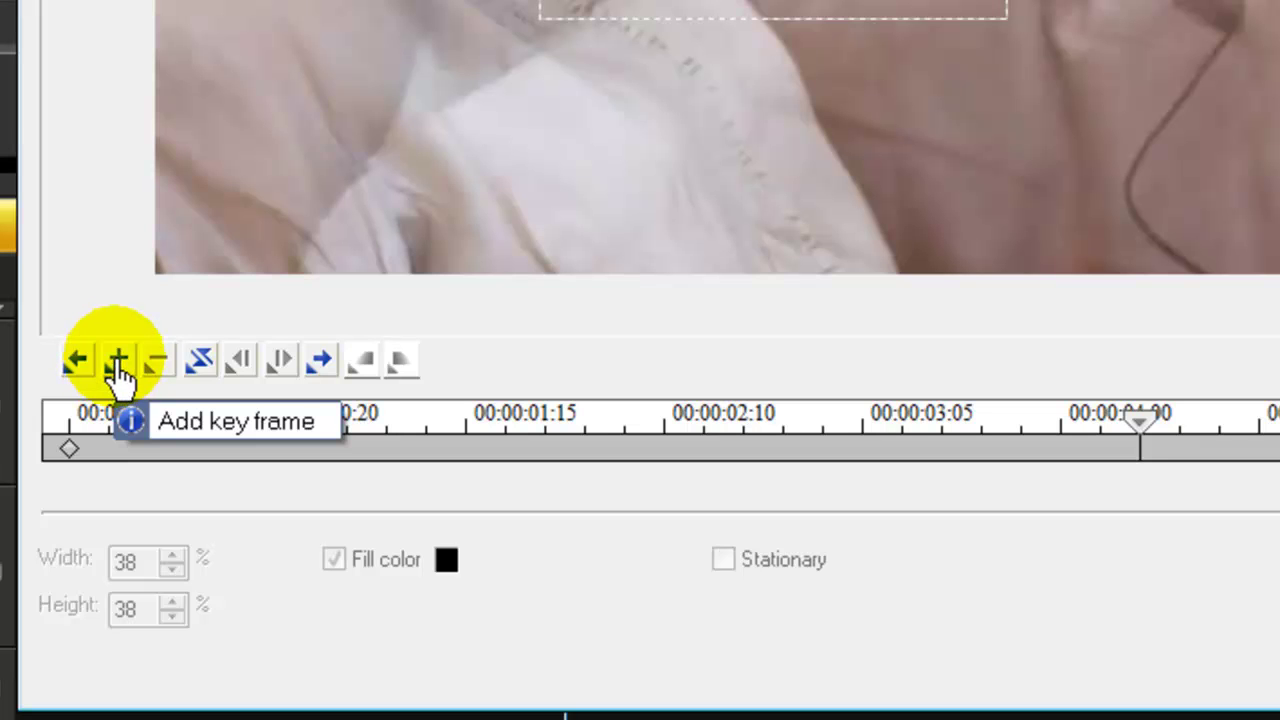
pyautogui.click(117, 362)
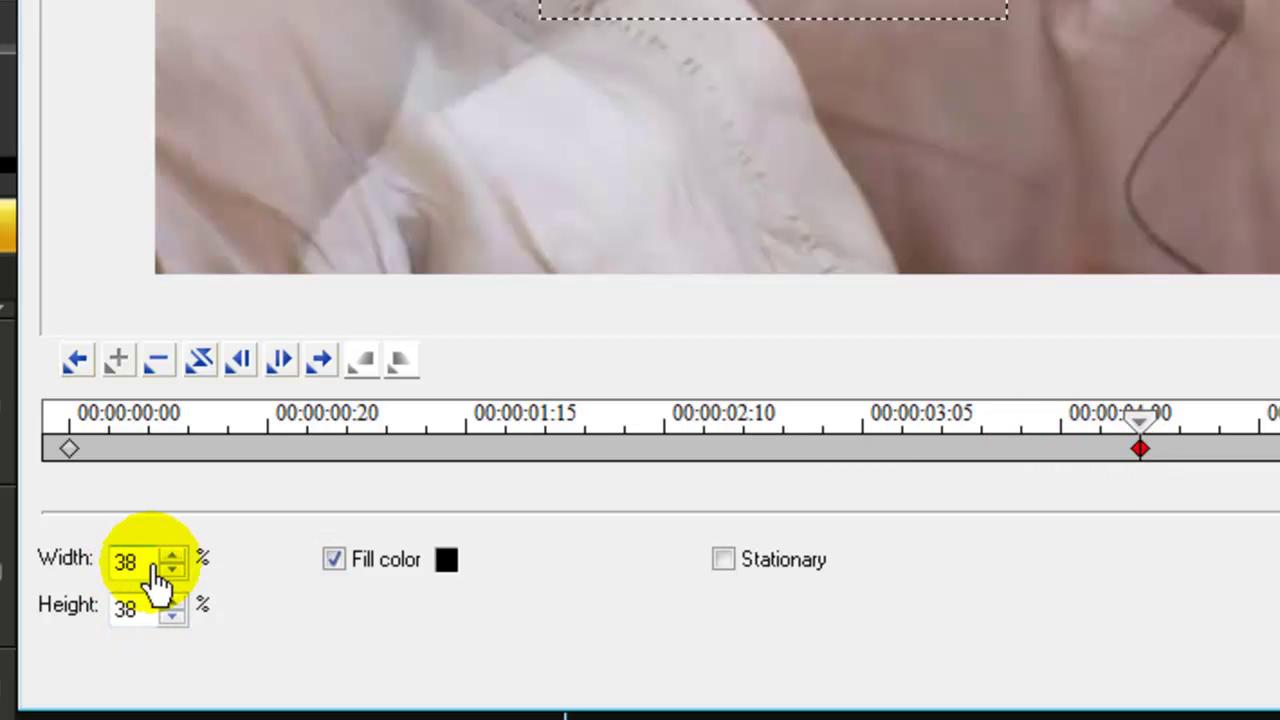
# Set the 00:00:04:08 keyframe's cropping width and height to 0%, and scrub the clip from the start to that keyframe.
pyautogui.moveTo(150, 575); pyautogui.dragTo(65, 572)
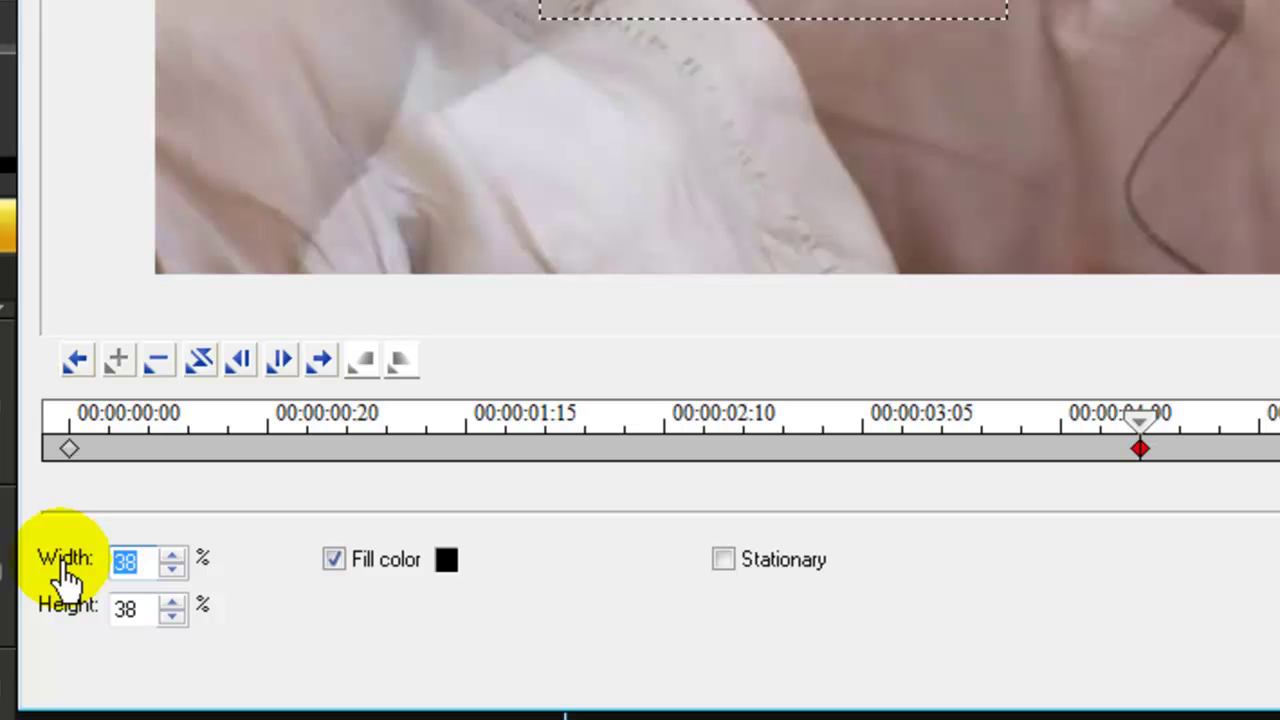
pyautogui.write('0')
pyautogui.moveTo(134, 612); pyautogui.dragTo(92, 625)
pyautogui.write('0')
pyautogui.click(137, 562)
pyautogui.click(280, 632)
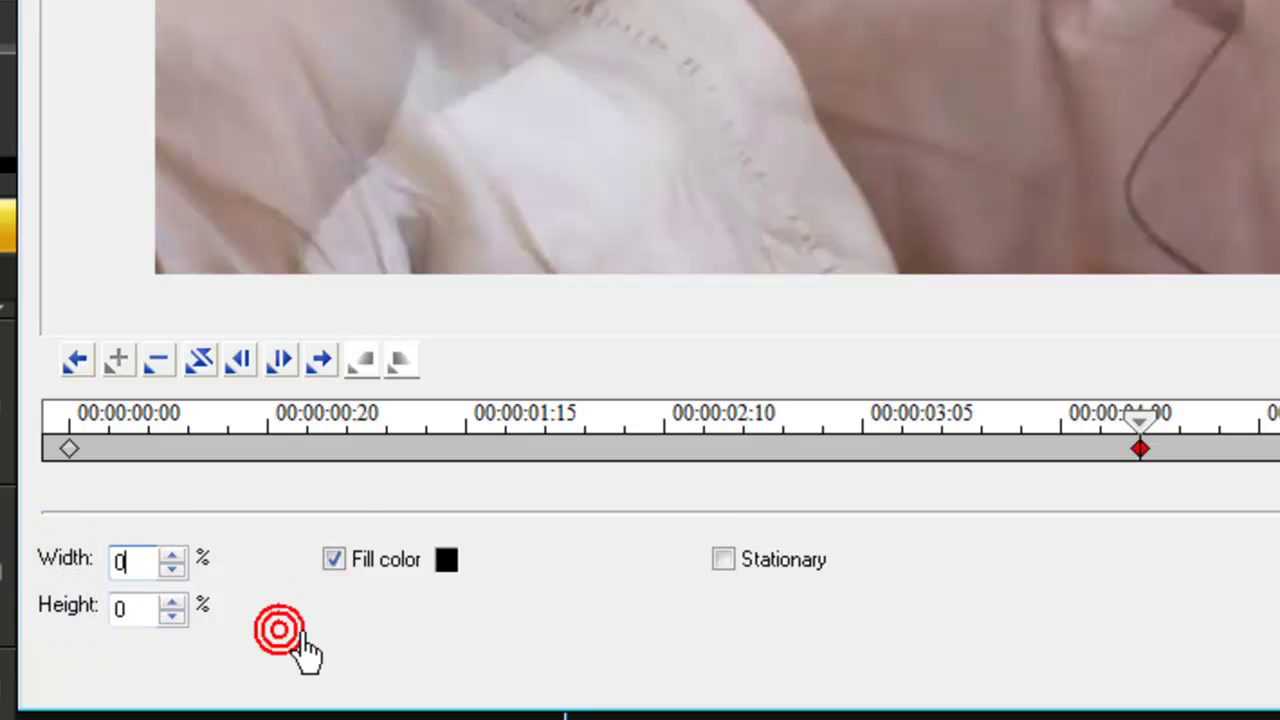
pyautogui.click(70, 426)
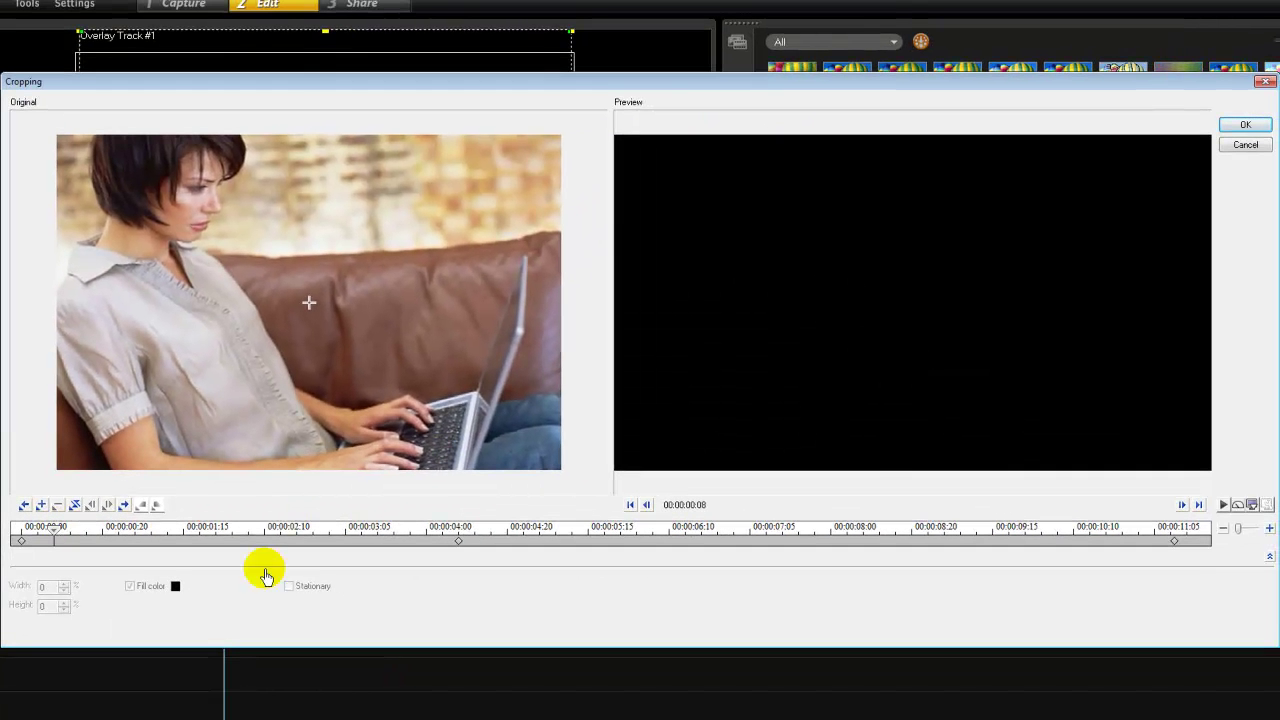
pyautogui.moveTo(54, 531); pyautogui.dragTo(460, 533)
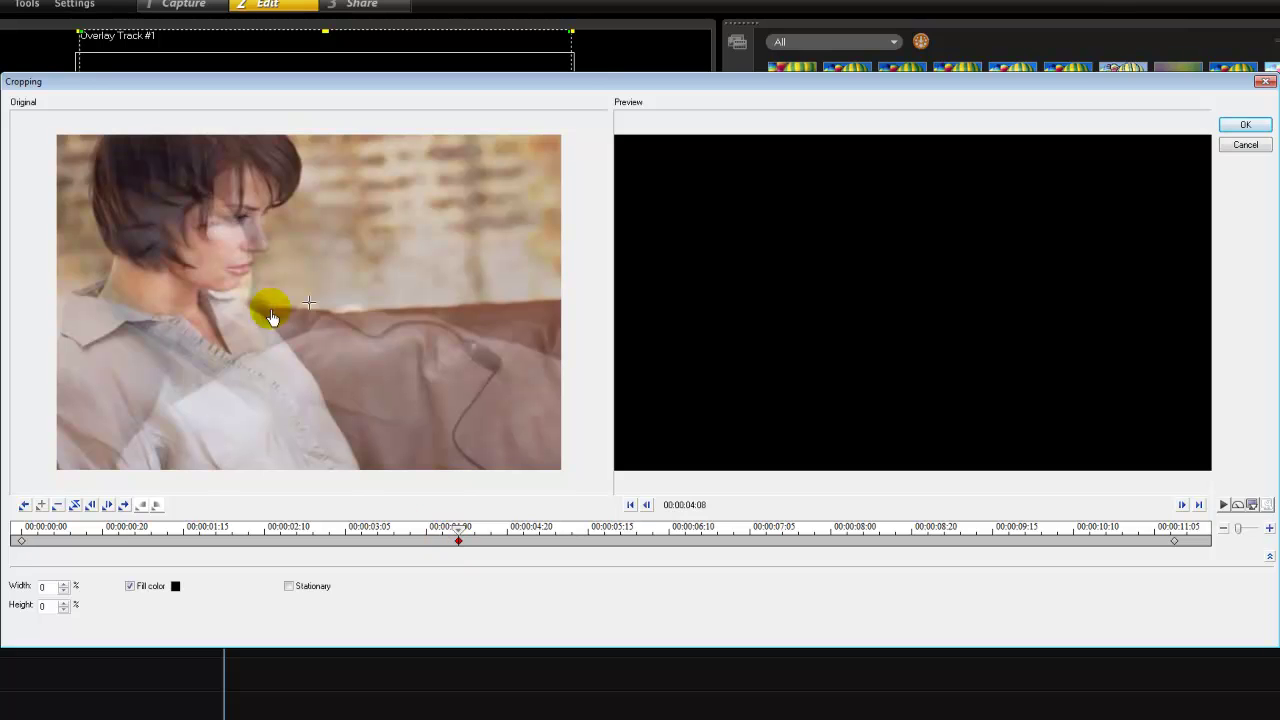
# Add a cropping keyframe at 00:00:04:09, one frame after the previous one.
pyautogui.click(460, 534)
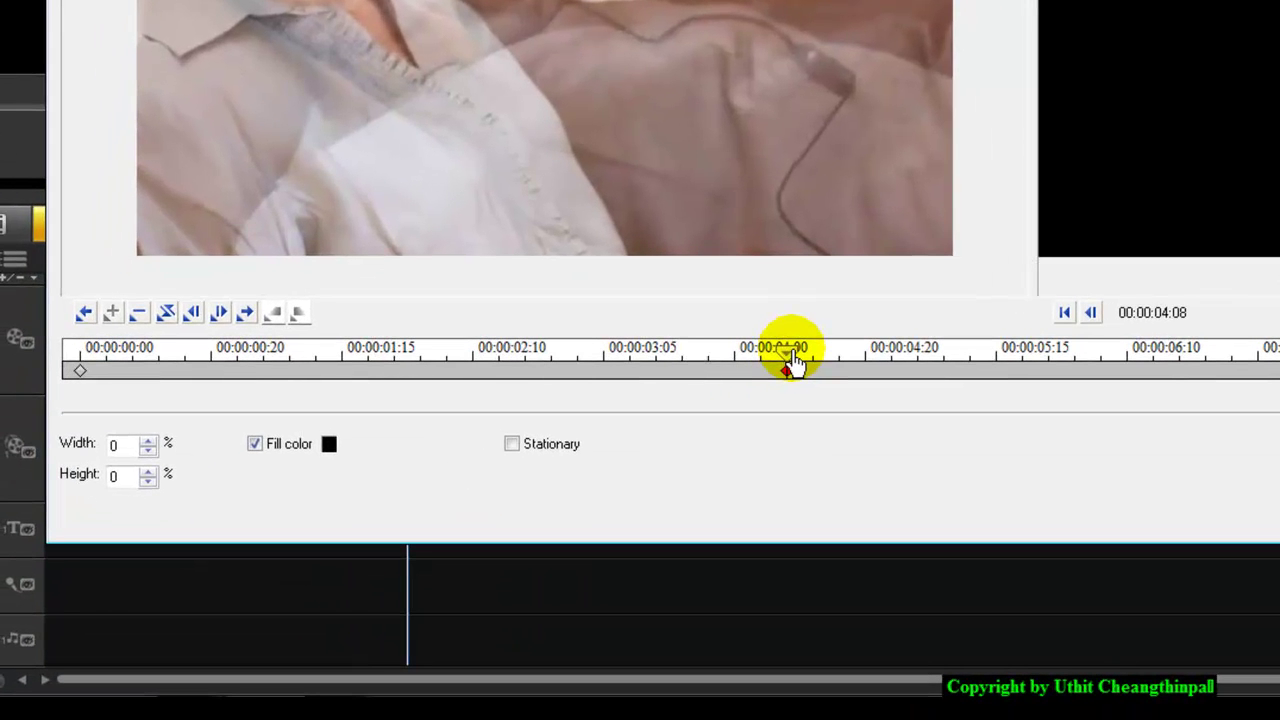
pyautogui.click(794, 362)
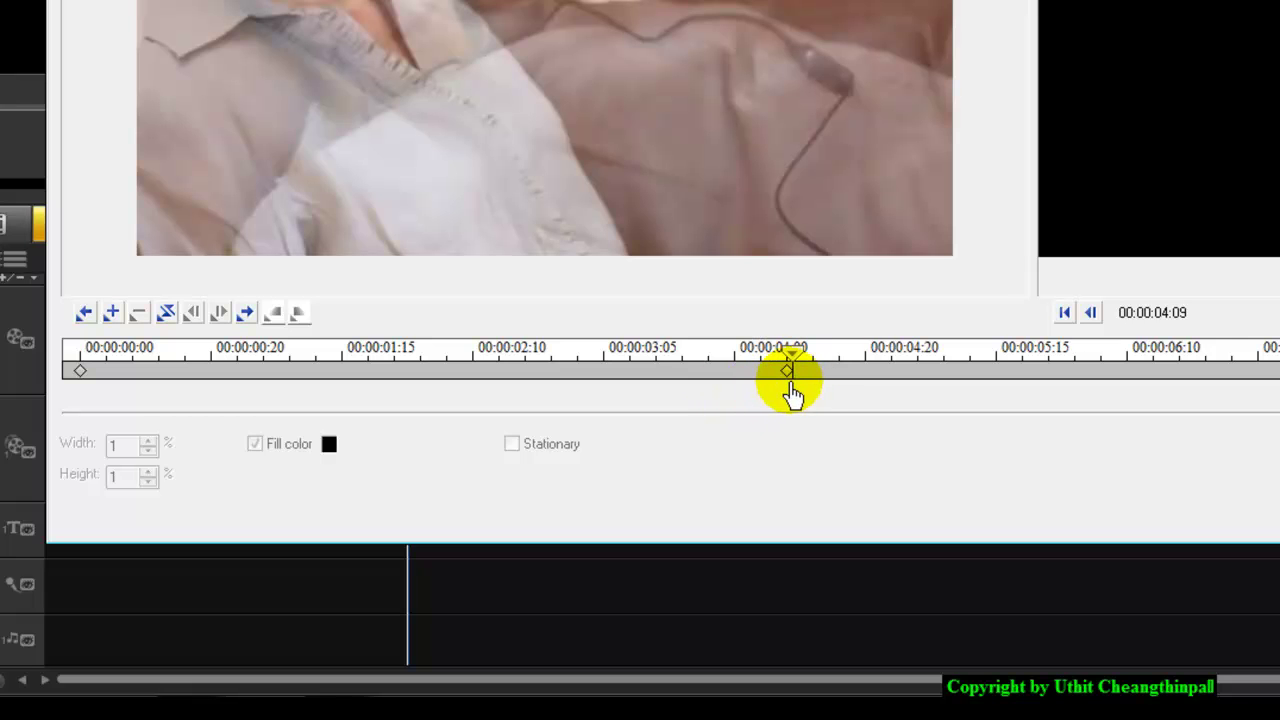
pyautogui.click(113, 317)
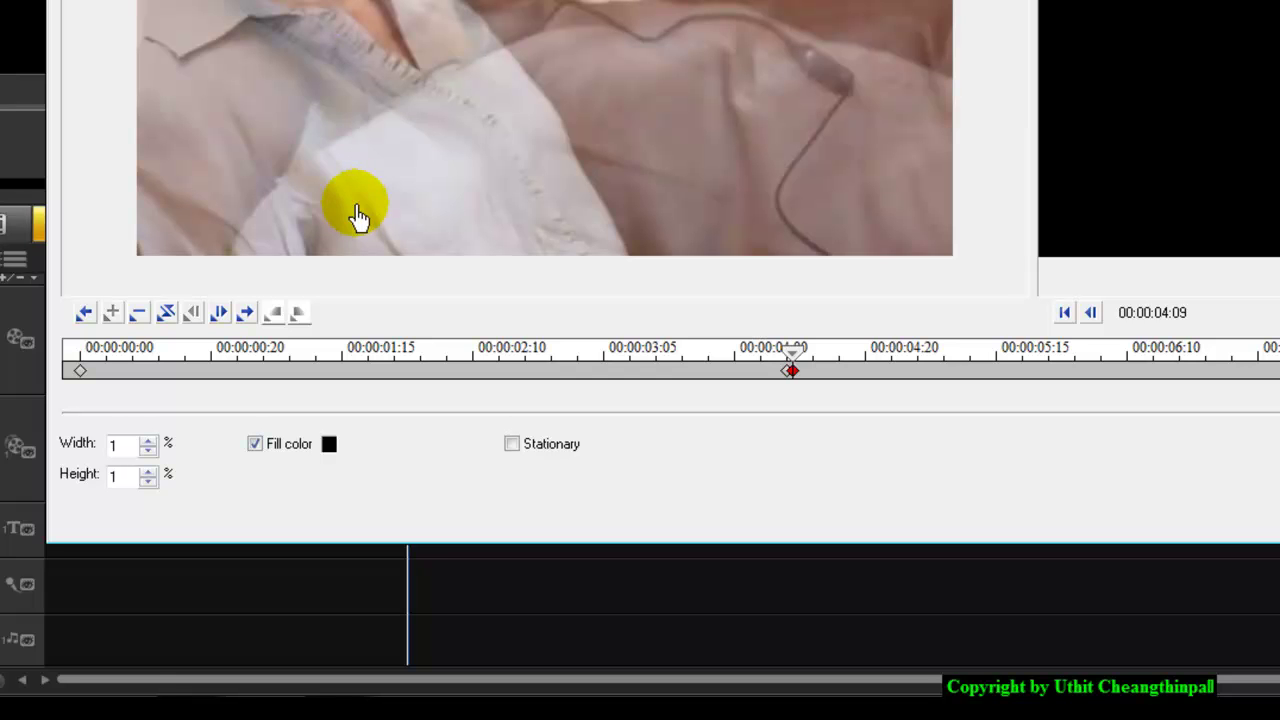
# Set the 00:00:04:09 keyframe to 35% width and 50% height, and move its crop area over the woman's head.
pyautogui.doubleClick(155, 445)
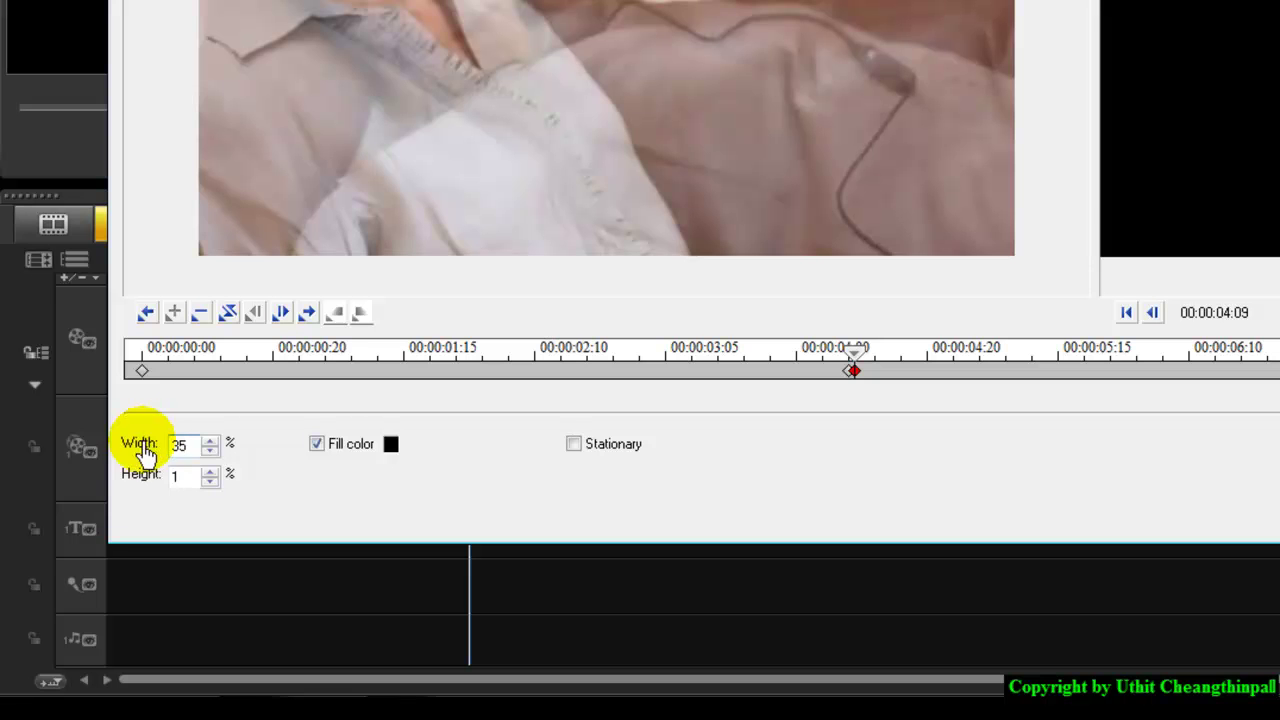
pyautogui.doubleClick(177, 477)
pyautogui.write('50')
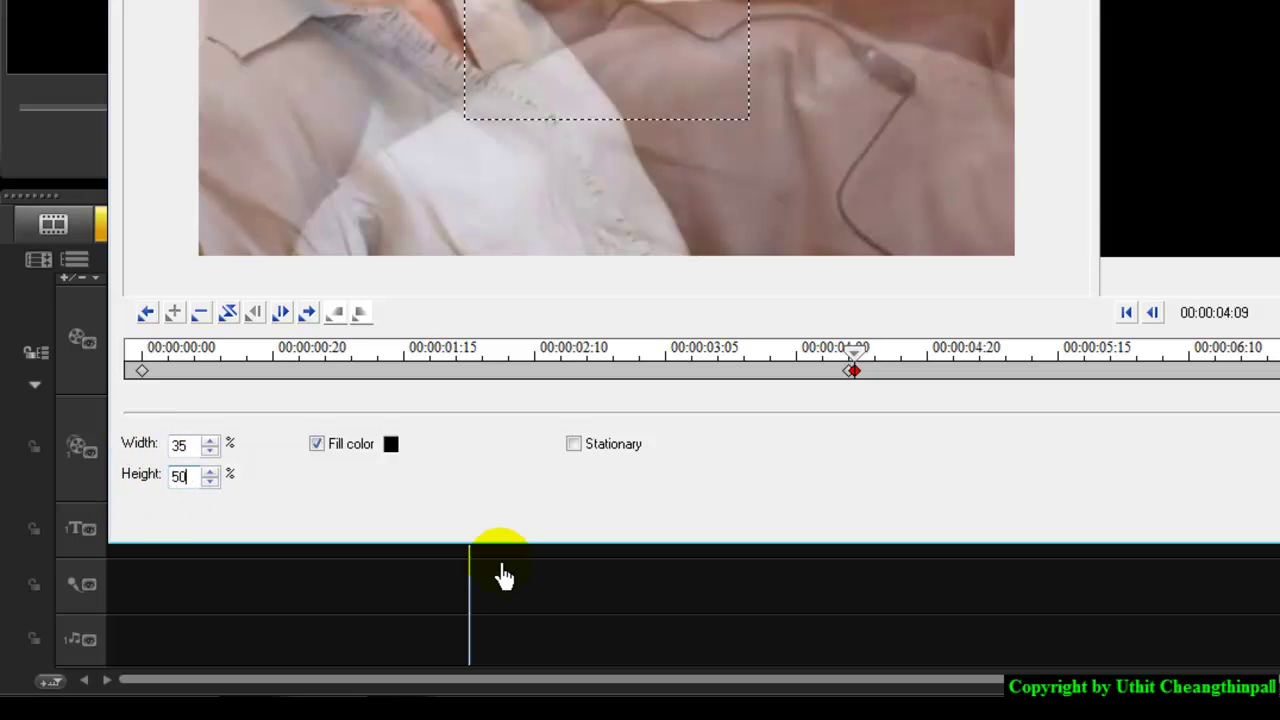
pyautogui.click(265, 450)
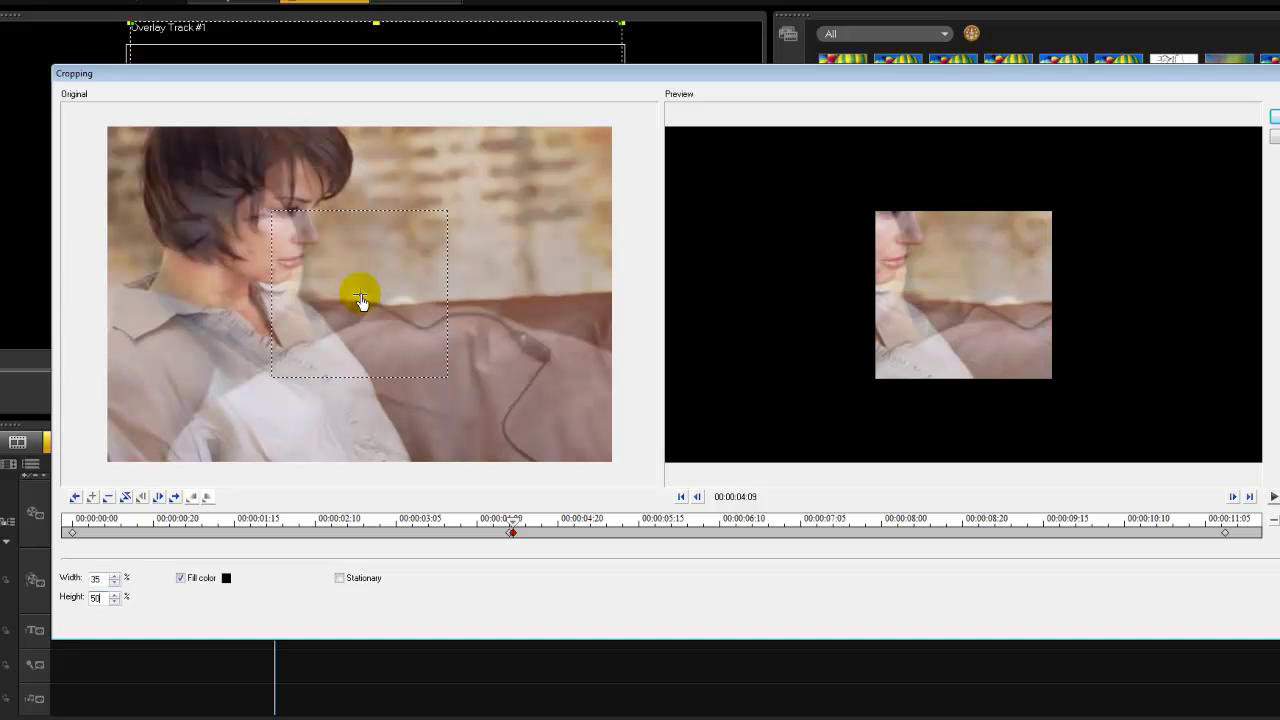
pyautogui.moveTo(361, 300); pyautogui.dragTo(223, 242)
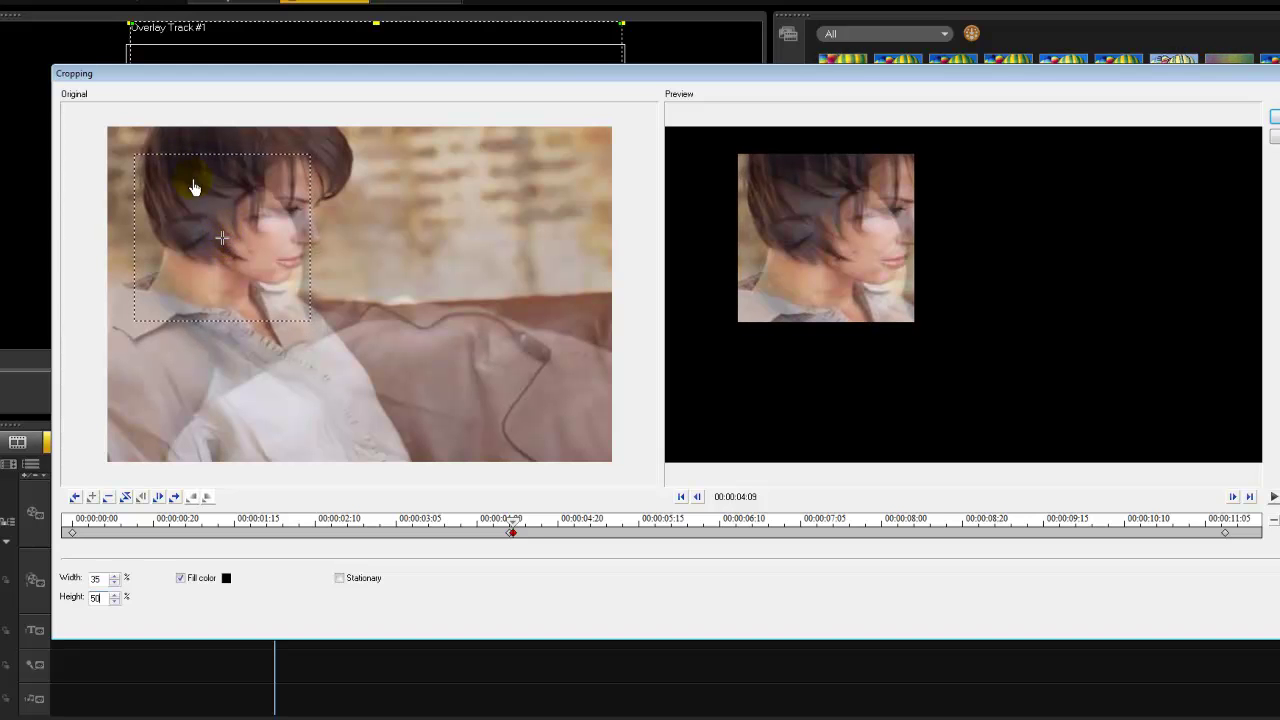
pyautogui.moveTo(223, 243); pyautogui.dragTo(220, 248)
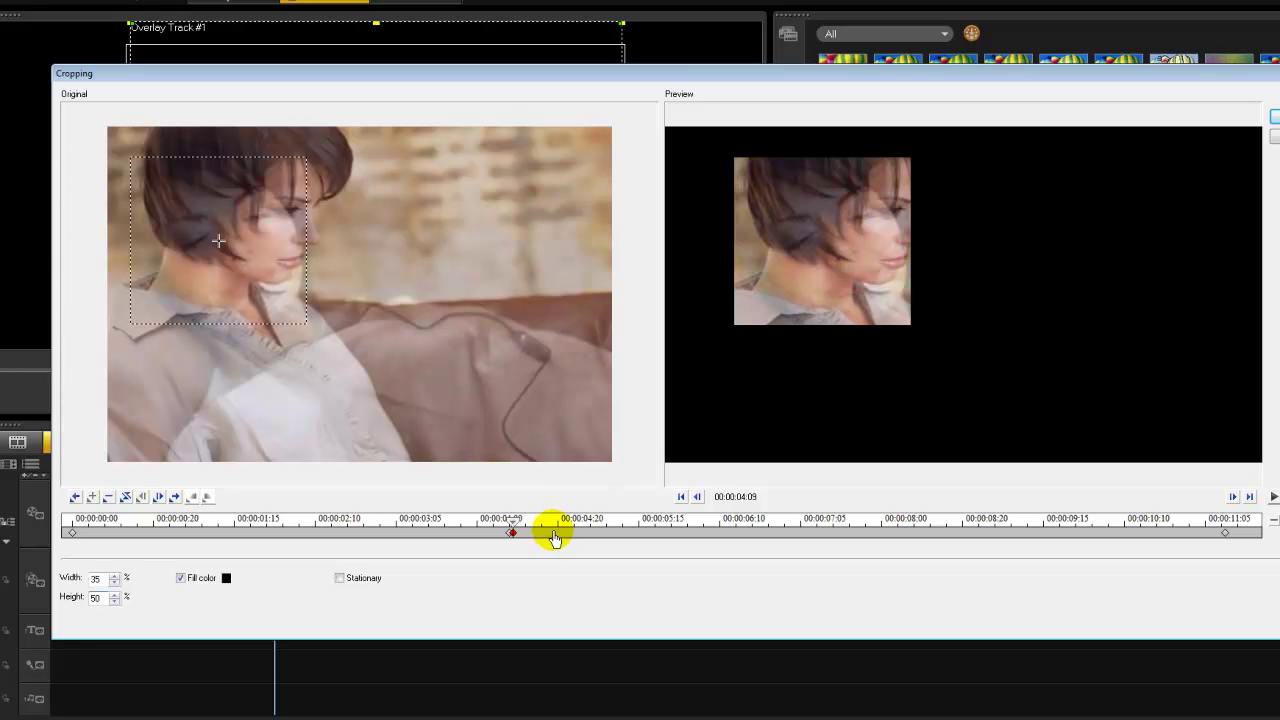
# Add a cropping keyframe at 00:00:08:20, where the second shot dissolves into the third.
pyautogui.moveTo(514, 522); pyautogui.dragTo(808, 527)
pyautogui.click(791, 298)
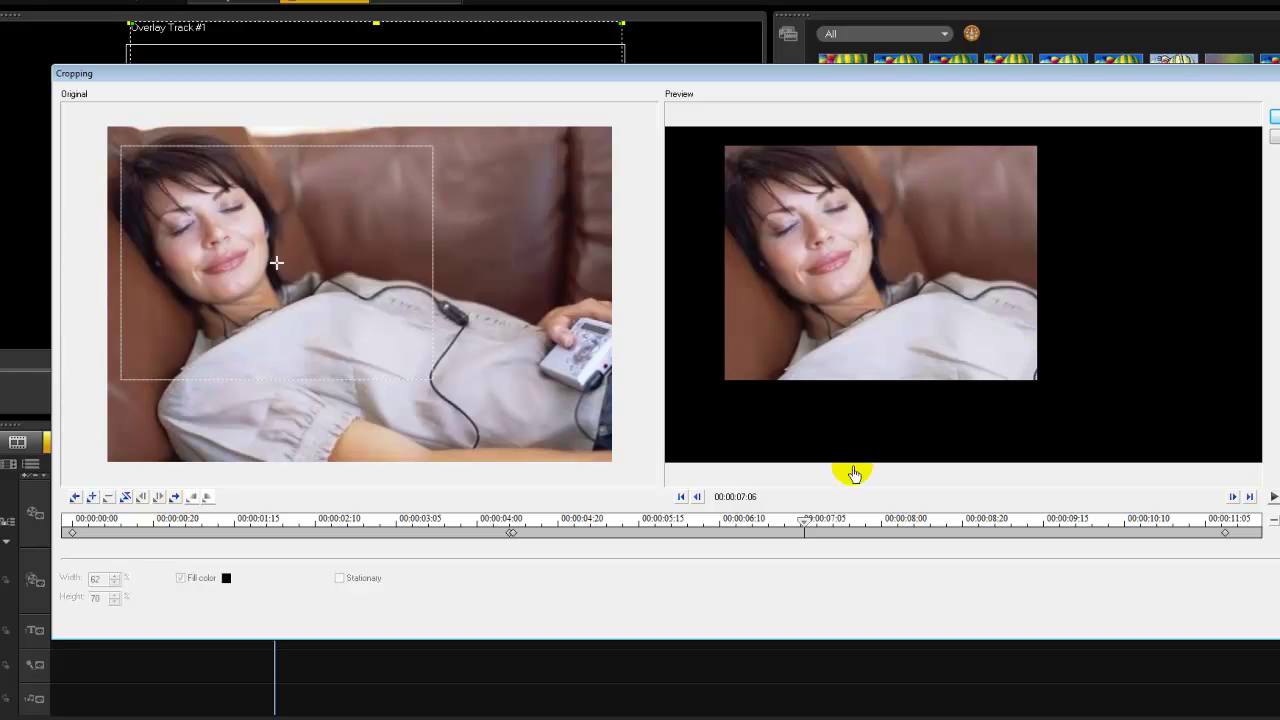
pyautogui.moveTo(808, 526); pyautogui.dragTo(960, 527)
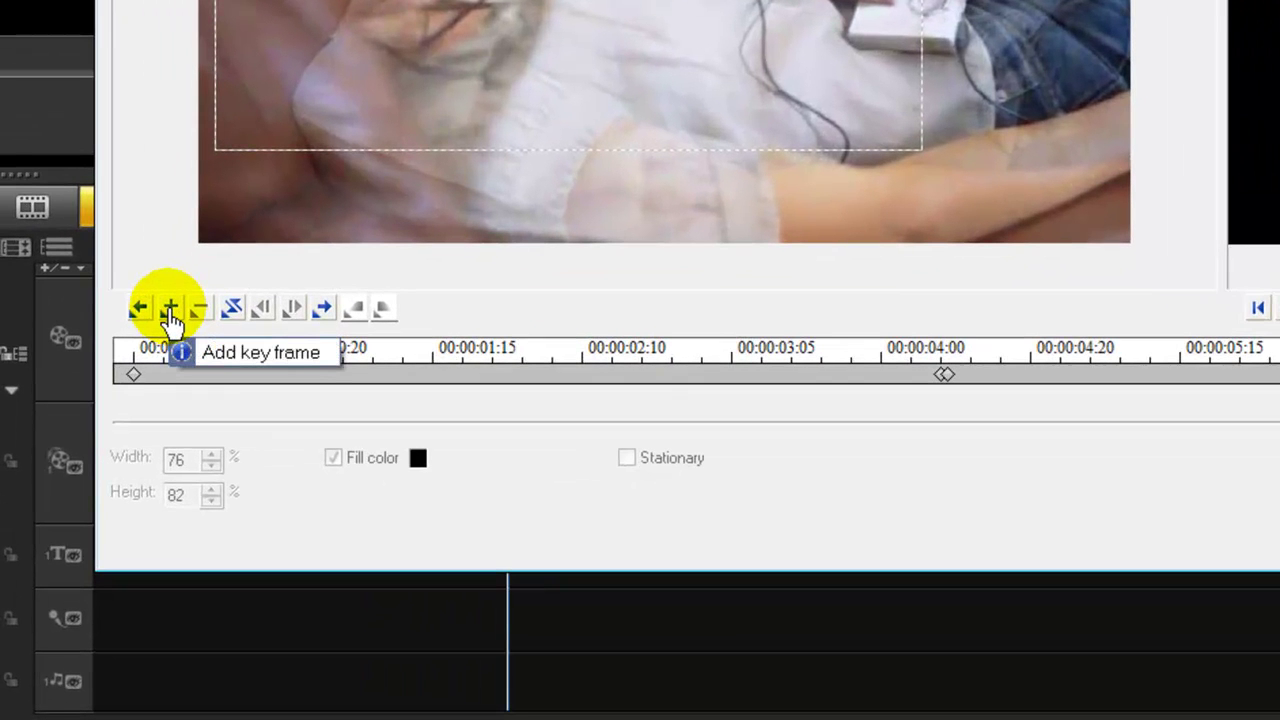
pyautogui.click(170, 310)
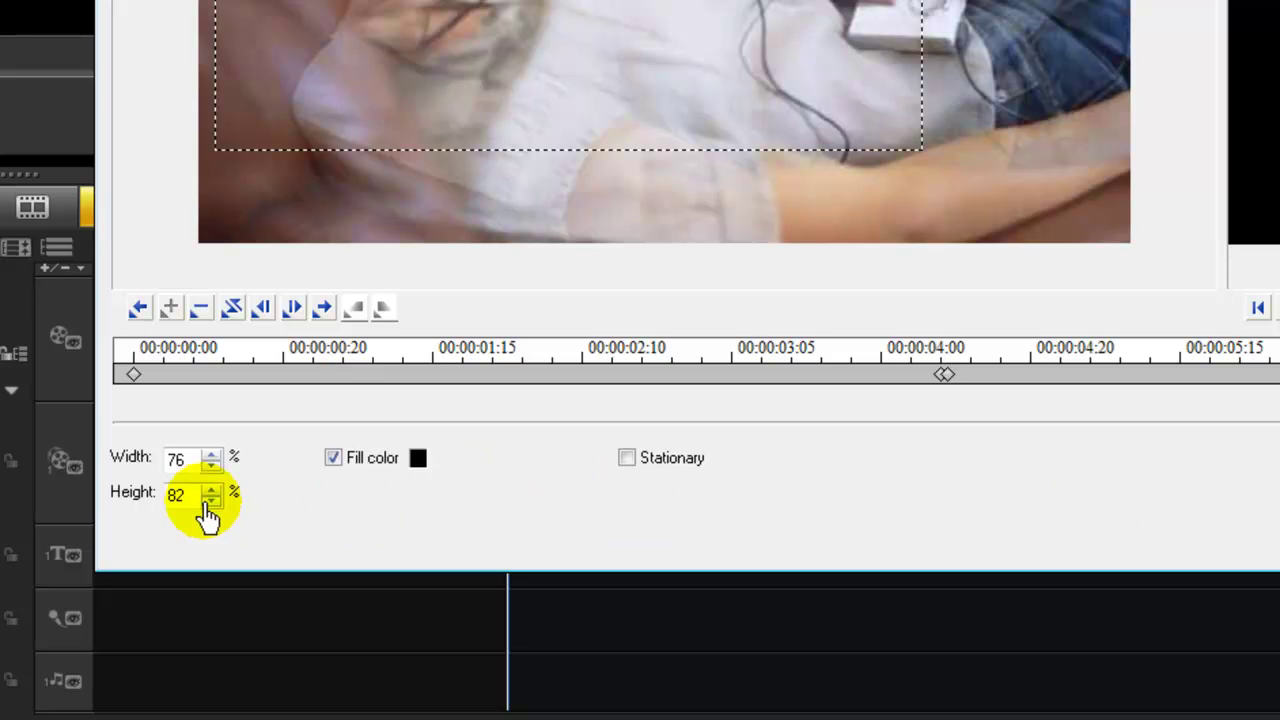
# Set the 00:00:08:20 keyframe to 25% width and 35% height, and move its crop area over the woman's face.
pyautogui.doubleClick(182, 460)
pyautogui.write('25')
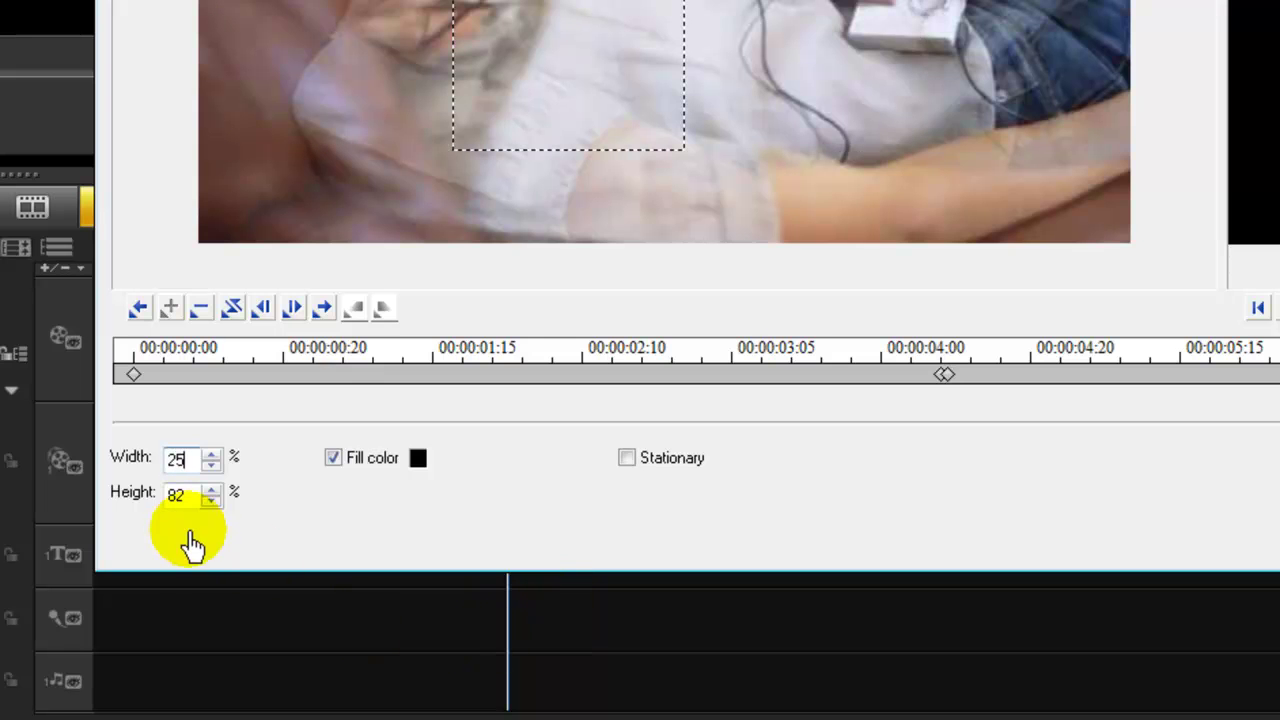
pyautogui.doubleClick(180, 495)
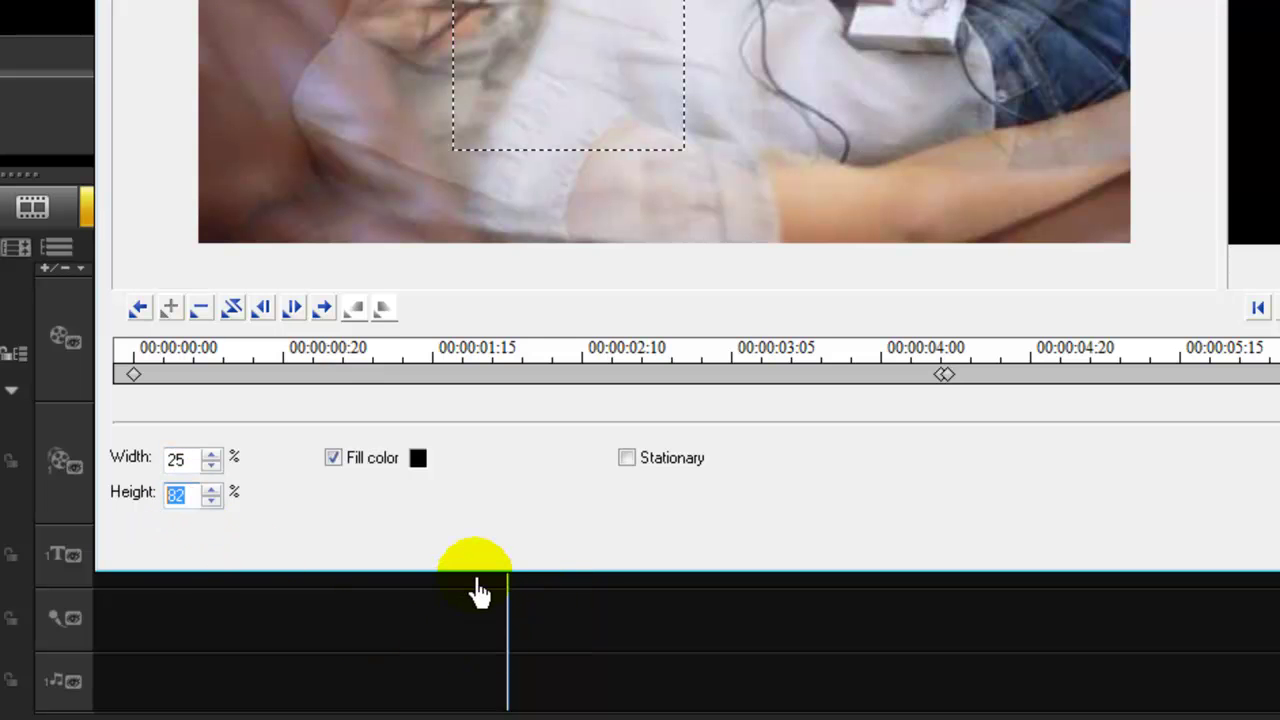
pyautogui.write('35')
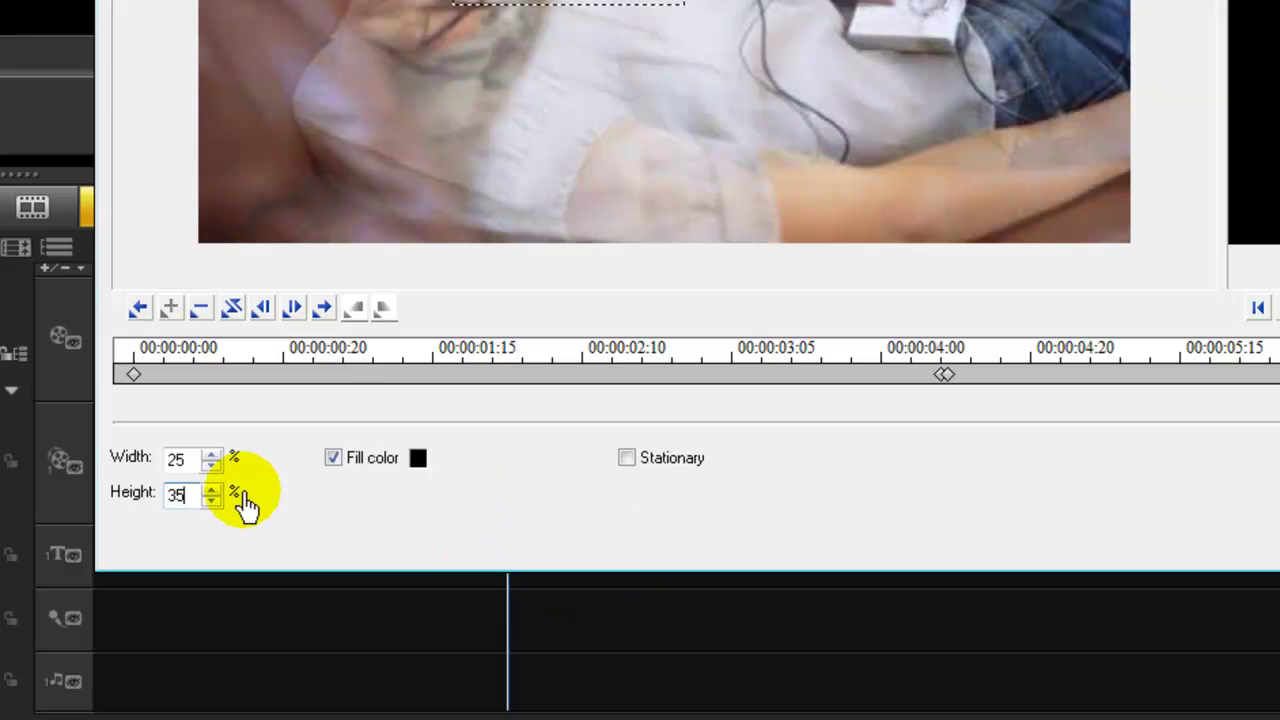
pyautogui.click(180, 460)
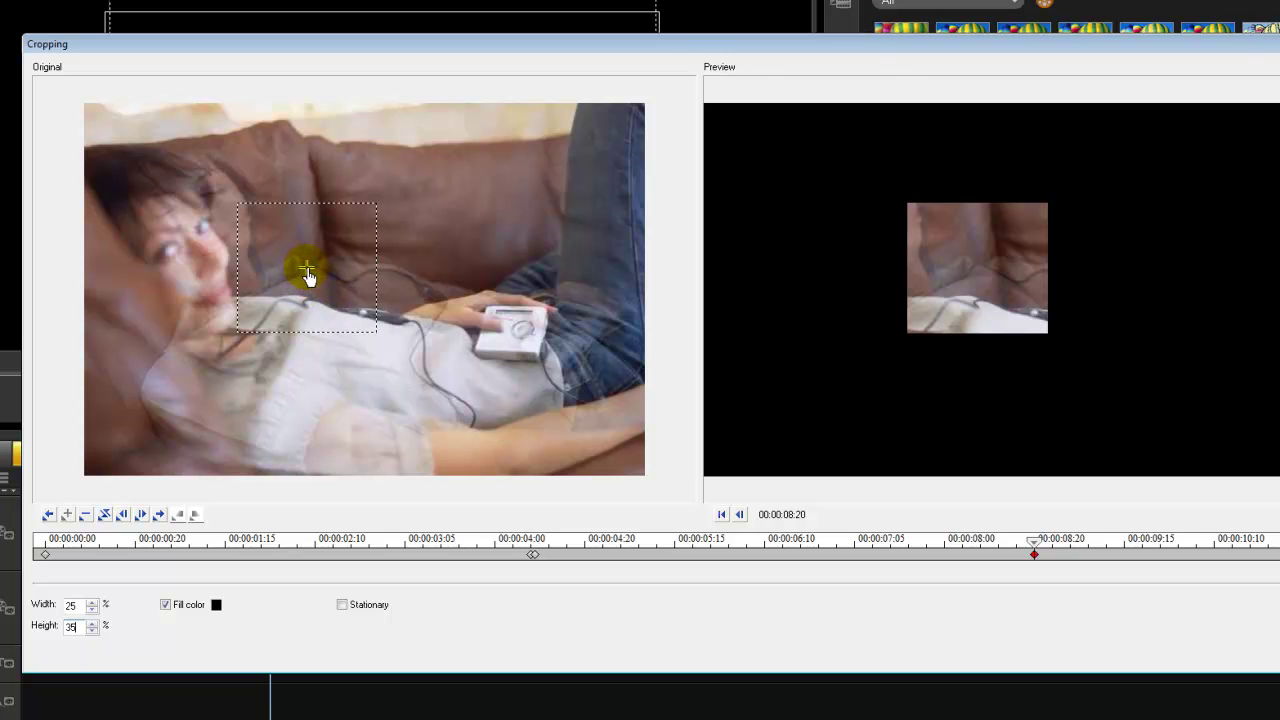
pyautogui.moveTo(307, 273); pyautogui.dragTo(191, 221)
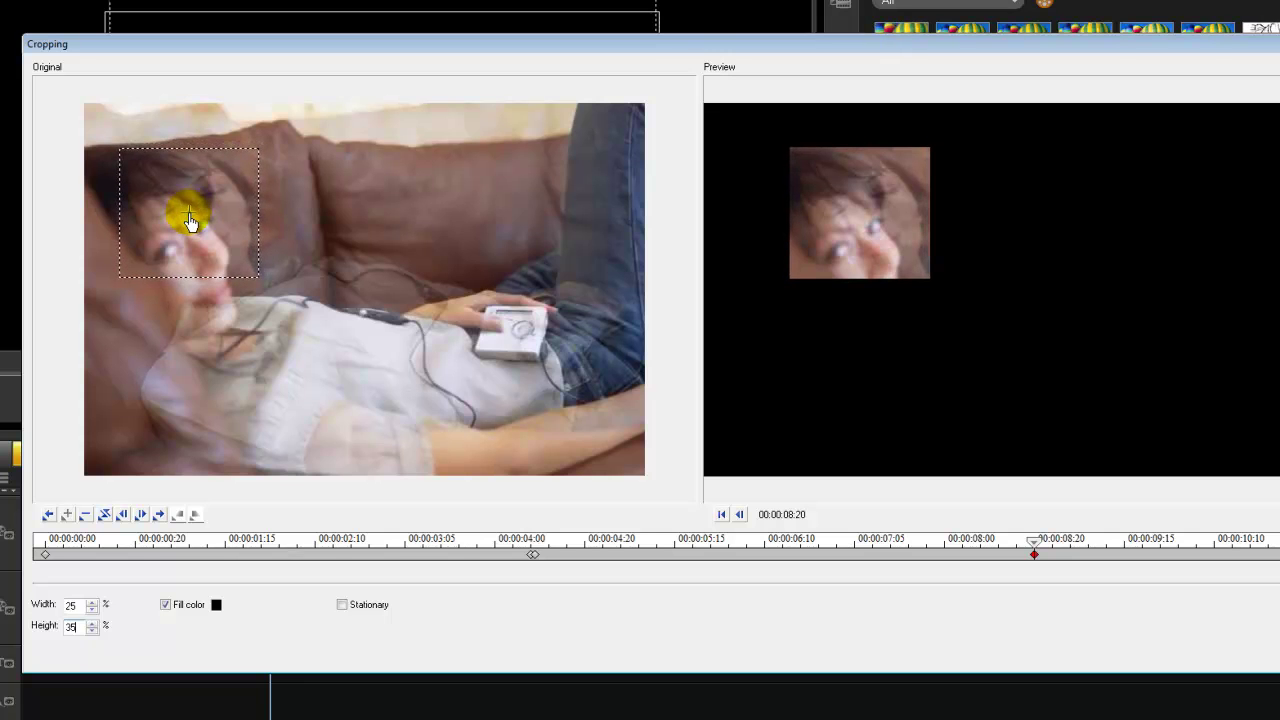
pyautogui.moveTo(190, 222); pyautogui.dragTo(191, 223)
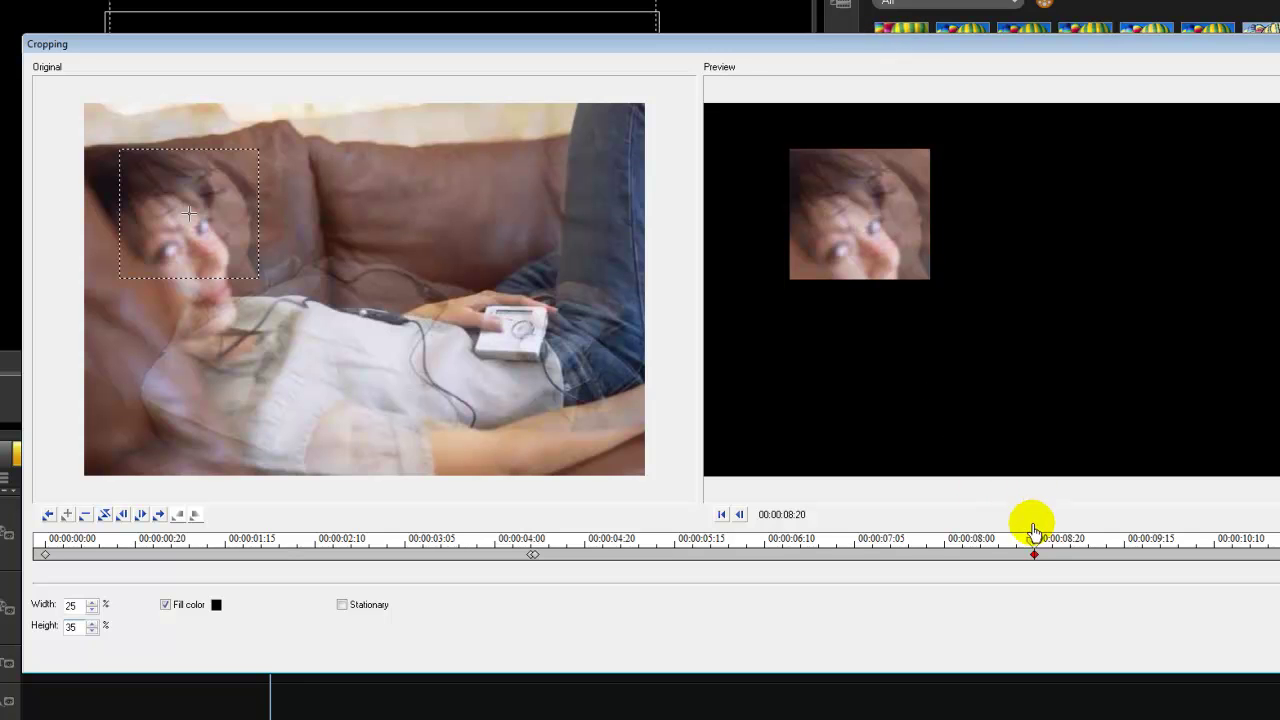
# Add a cropping keyframe at 00:00:08:21 and set its width and height to 0%.
pyautogui.moveTo(1037, 548); pyautogui.dragTo(1040, 548)
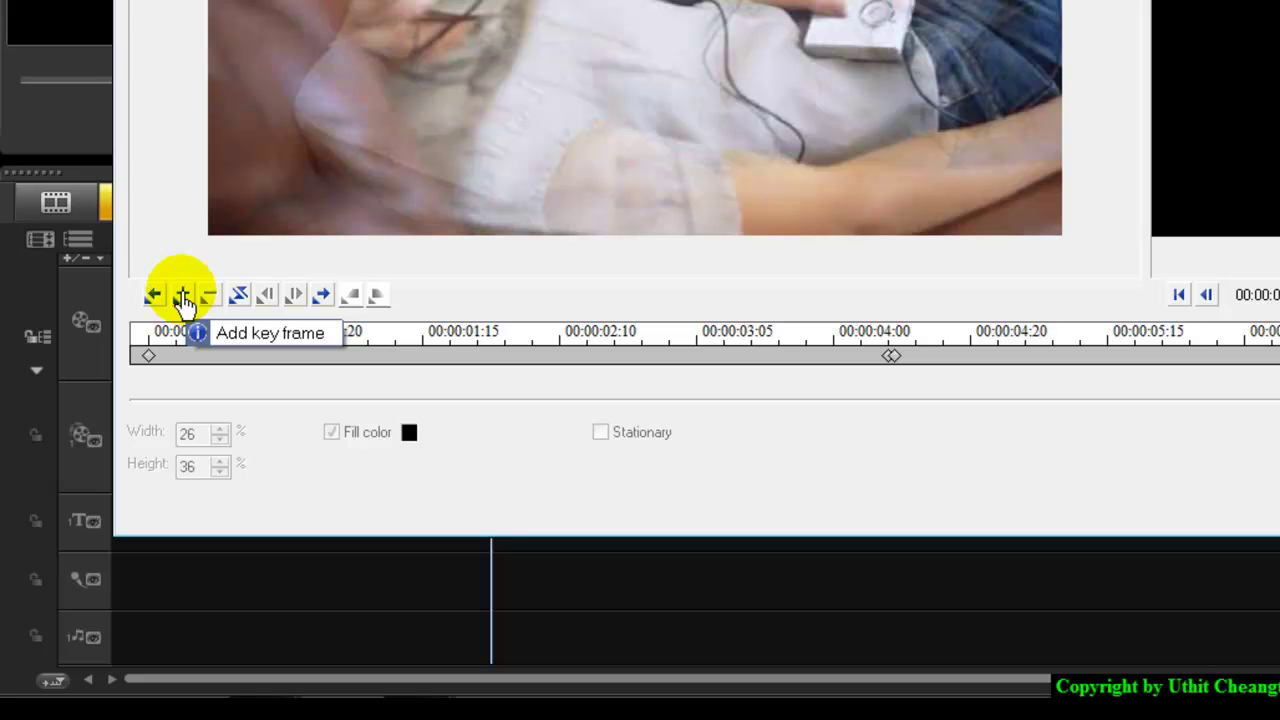
pyautogui.click(183, 296)
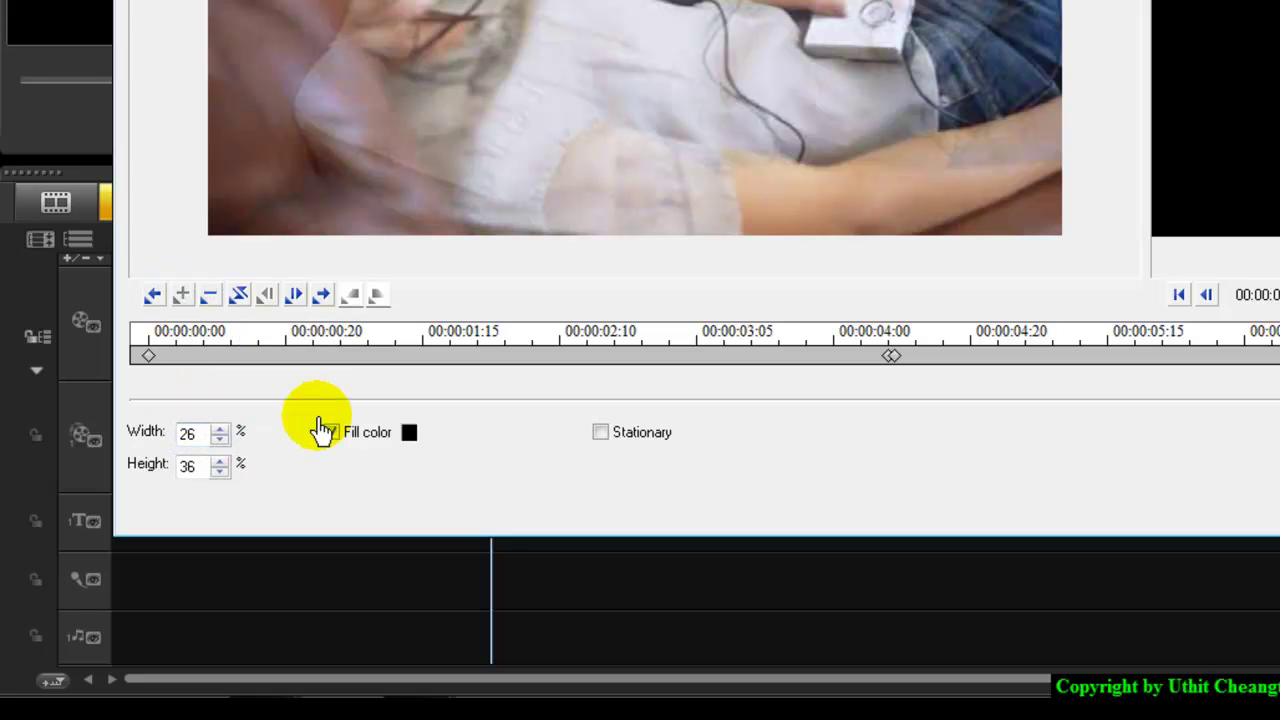
pyautogui.doubleClick(192, 434)
pyautogui.write('0')
pyautogui.doubleClick(194, 466)
pyautogui.write('0')
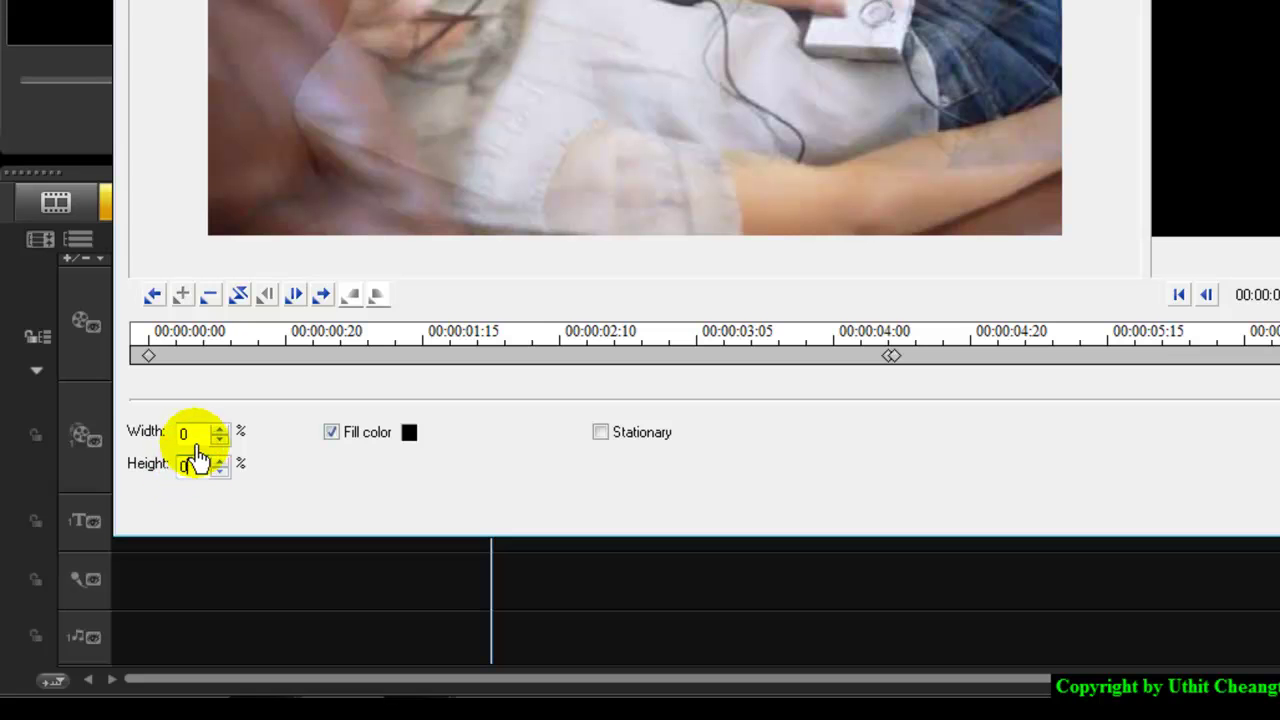
pyautogui.click(189, 434)
pyautogui.click(265, 455)
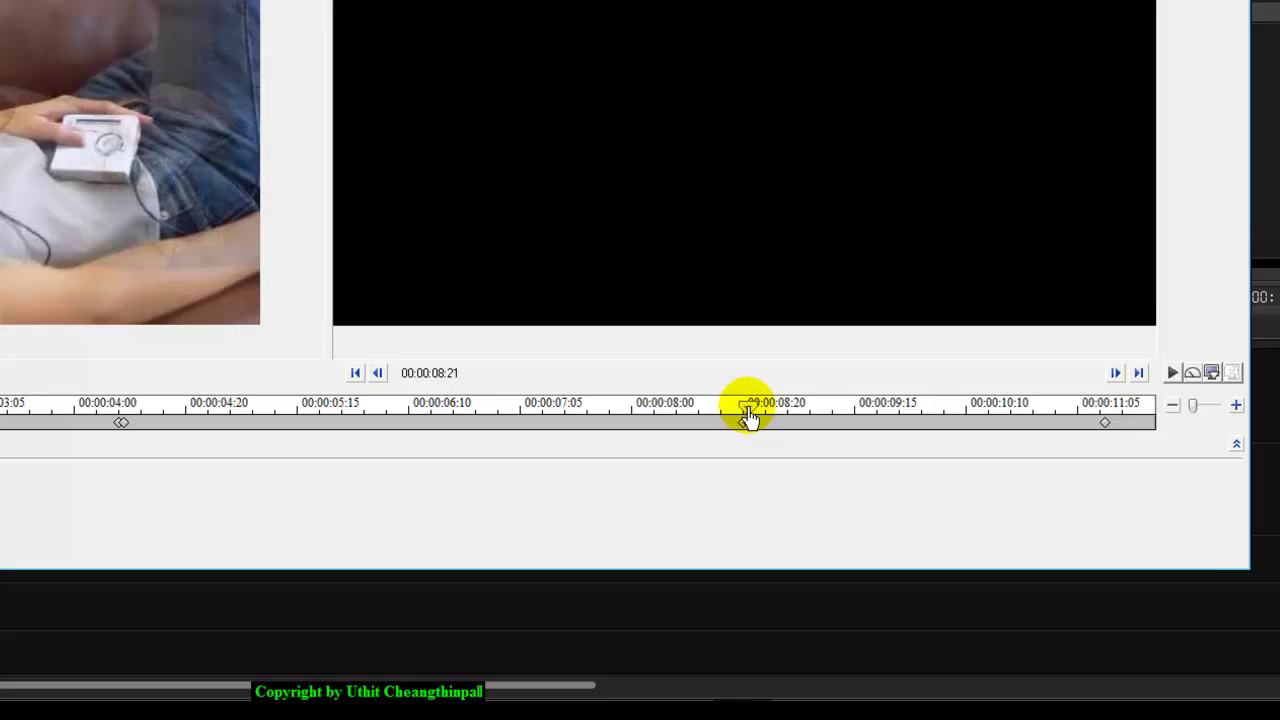
# Set the final cropping keyframe's width and height to 0%.
pyautogui.click(692, 415)
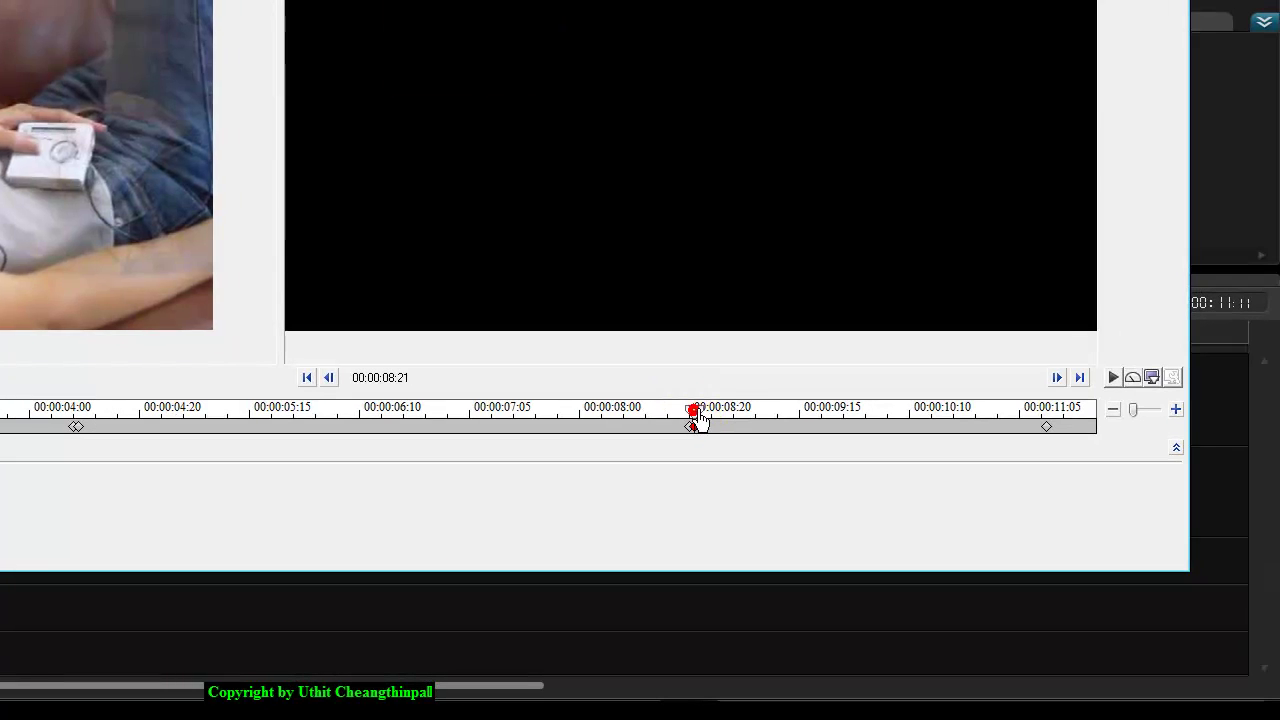
pyautogui.moveTo(706, 418); pyautogui.dragTo(1051, 423)
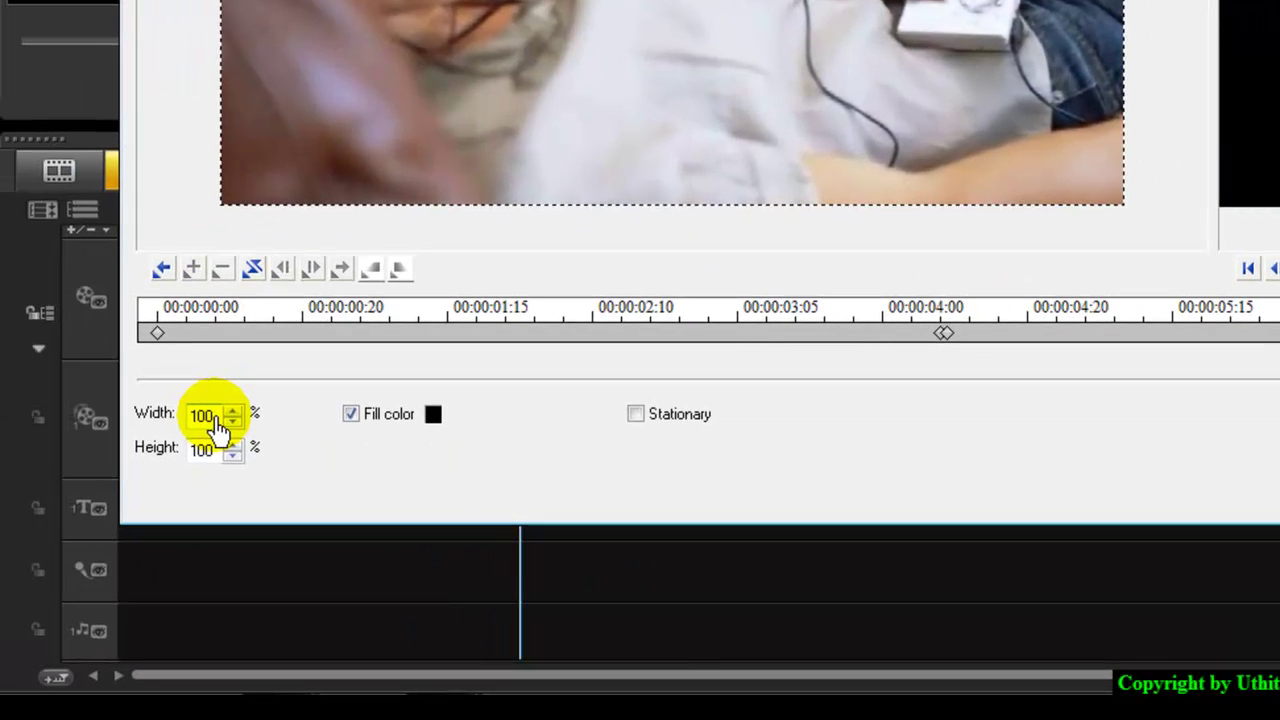
pyautogui.click(214, 416)
pyautogui.moveTo(206, 423); pyautogui.dragTo(171, 417)
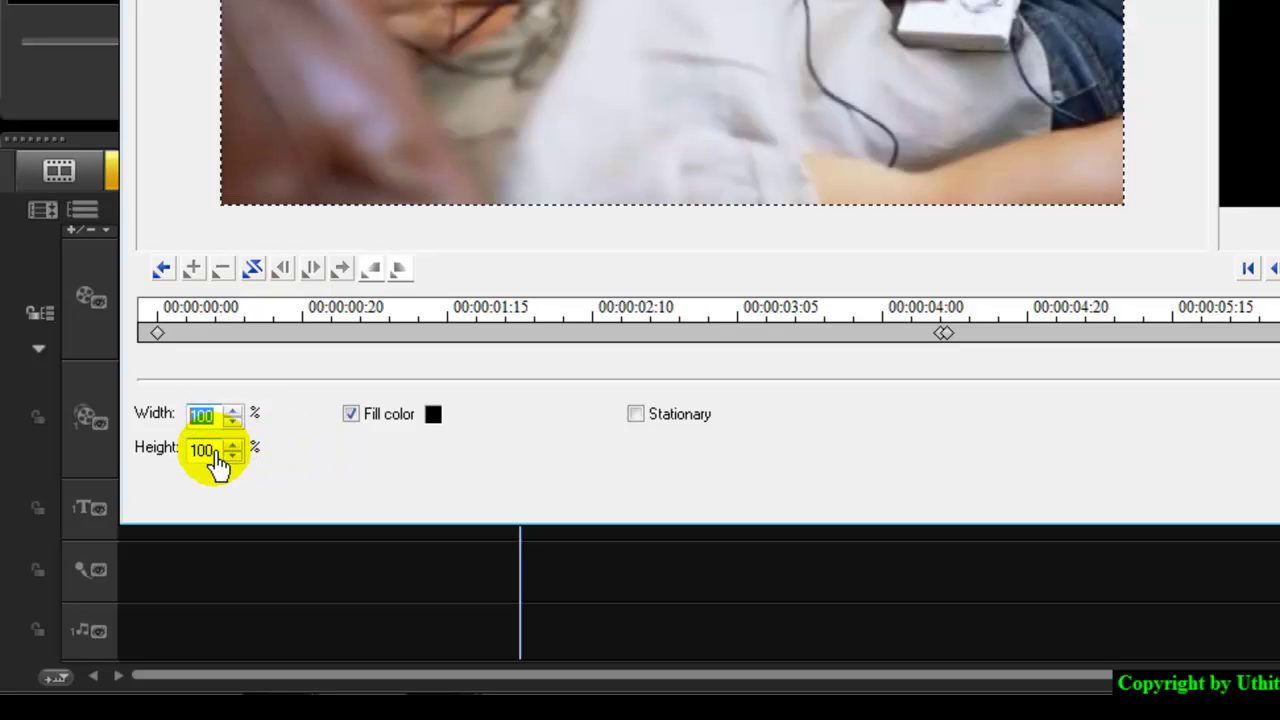
pyautogui.write('0')
pyautogui.moveTo(217, 463); pyautogui.dragTo(177, 466)
pyautogui.write('0')
pyautogui.click(289, 431)
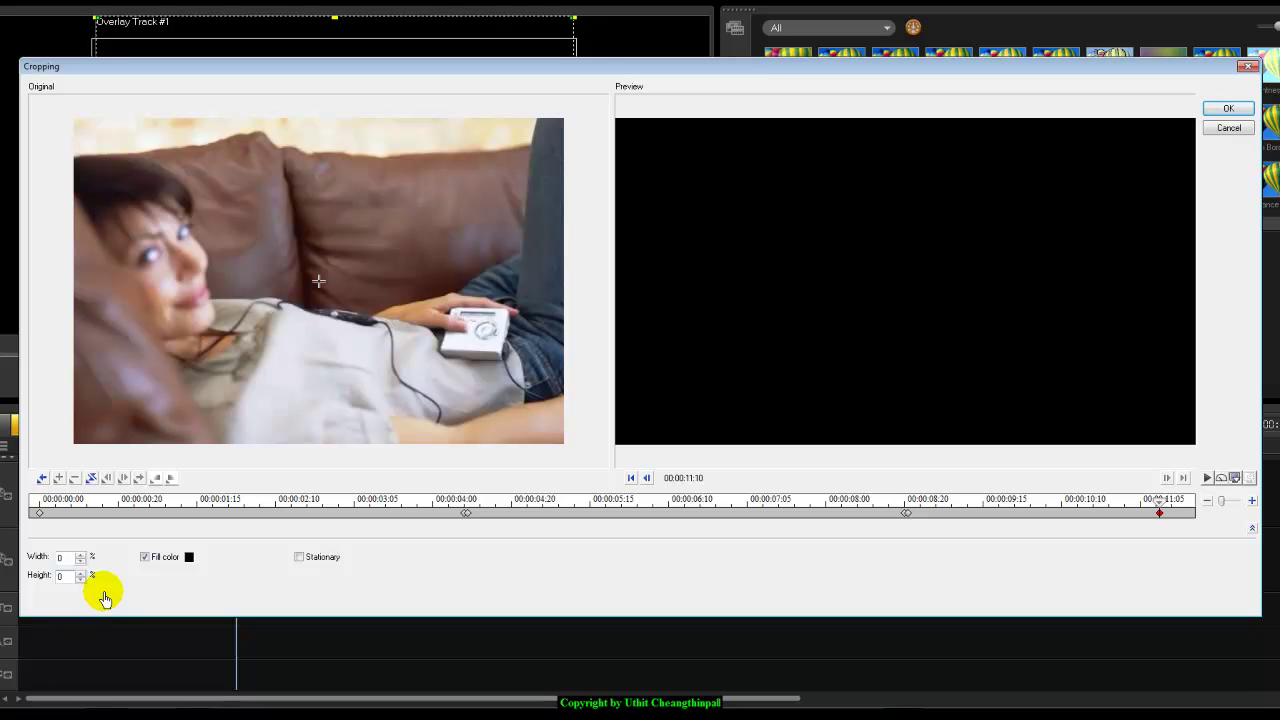
# Review the crop width and height at the first keyframe and at both keyframe pairs around the two dissolves.
pyautogui.click(40, 516)
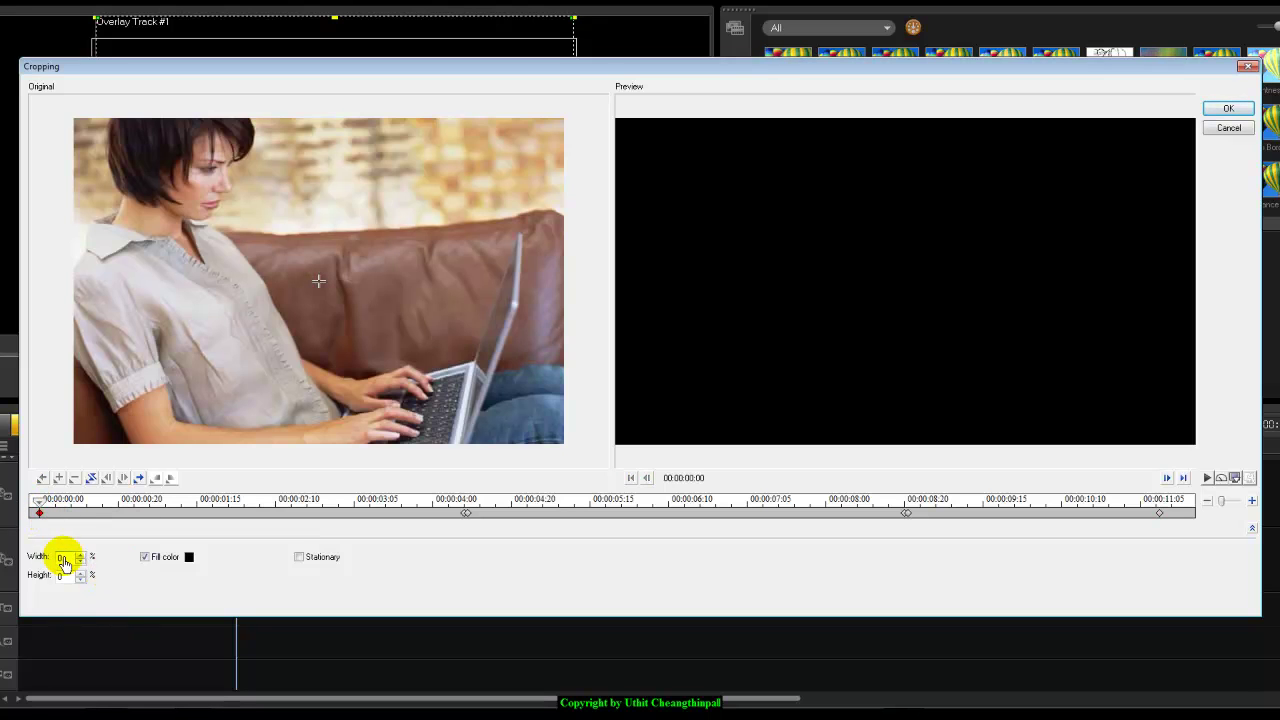
pyautogui.click(464, 516)
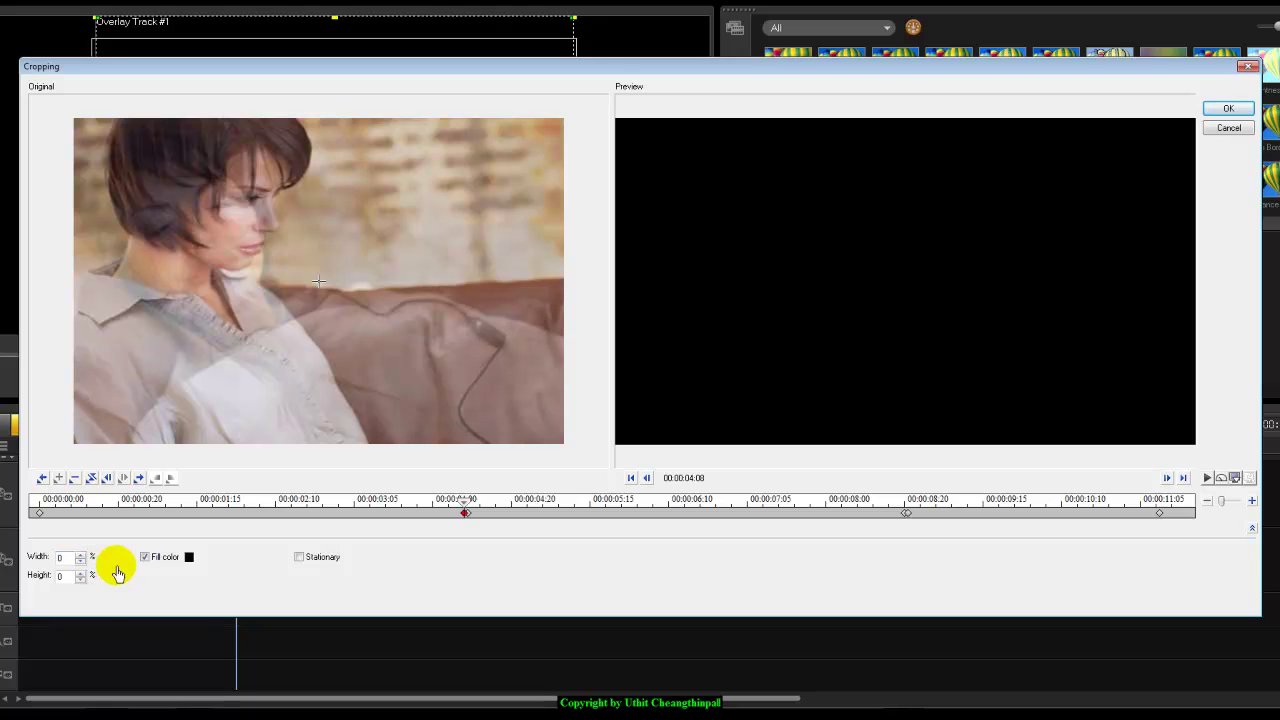
pyautogui.click(468, 516)
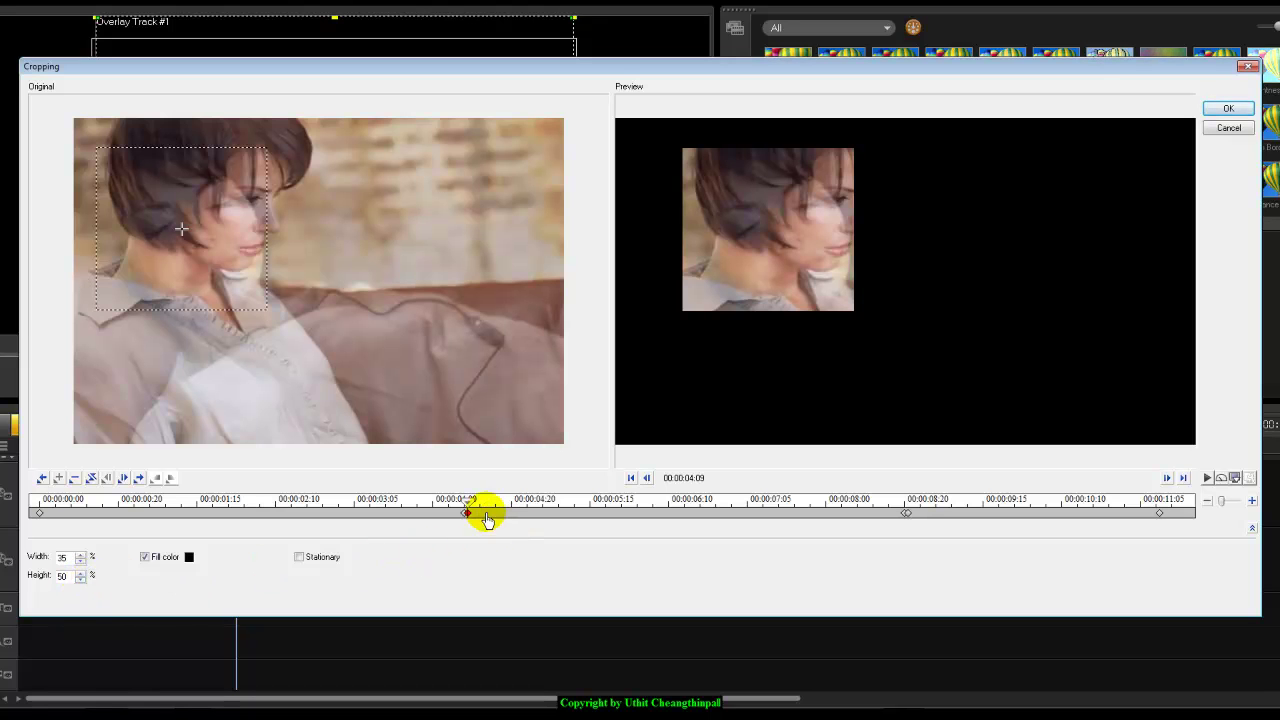
pyautogui.moveTo(468, 506); pyautogui.dragTo(893, 503)
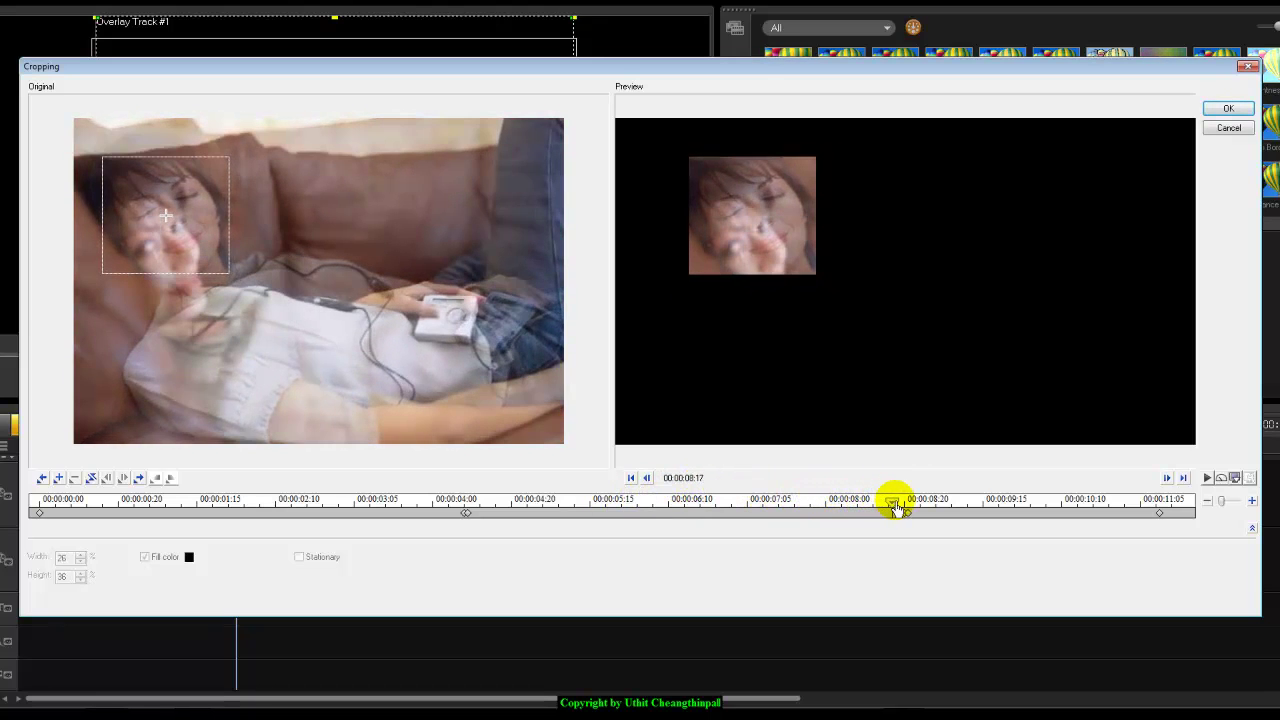
pyautogui.click(905, 514)
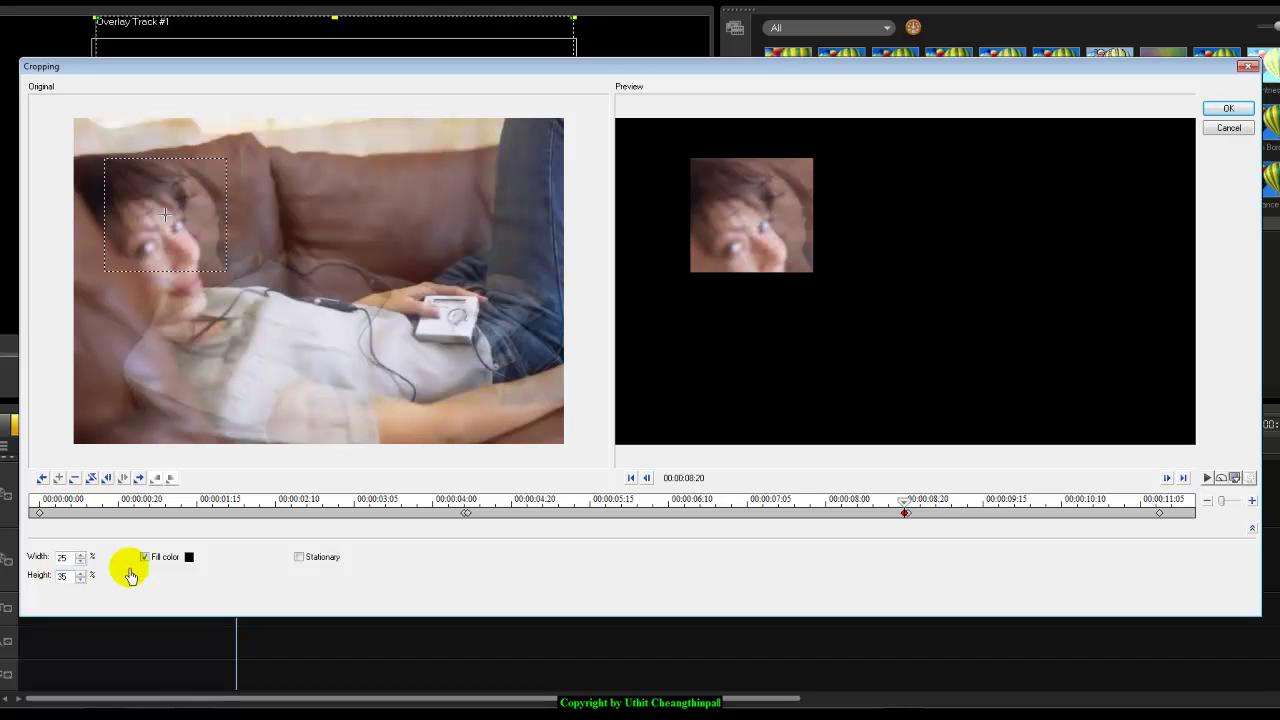
pyautogui.click(908, 514)
pyautogui.click(909, 516)
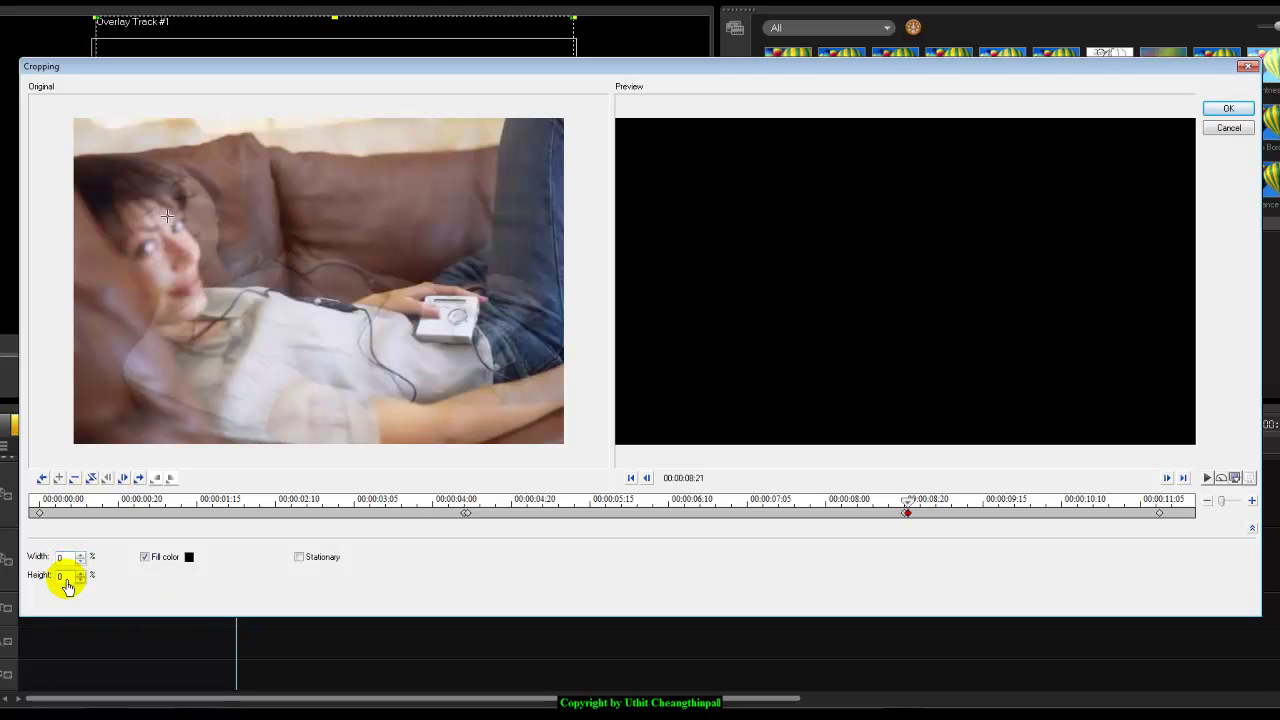
# At the final Cropping keyframe, change the fill color from the color palette to pure blue (#0000FF) and apply the filter settings.
pyautogui.moveTo(907, 508); pyautogui.dragTo(1160, 508)
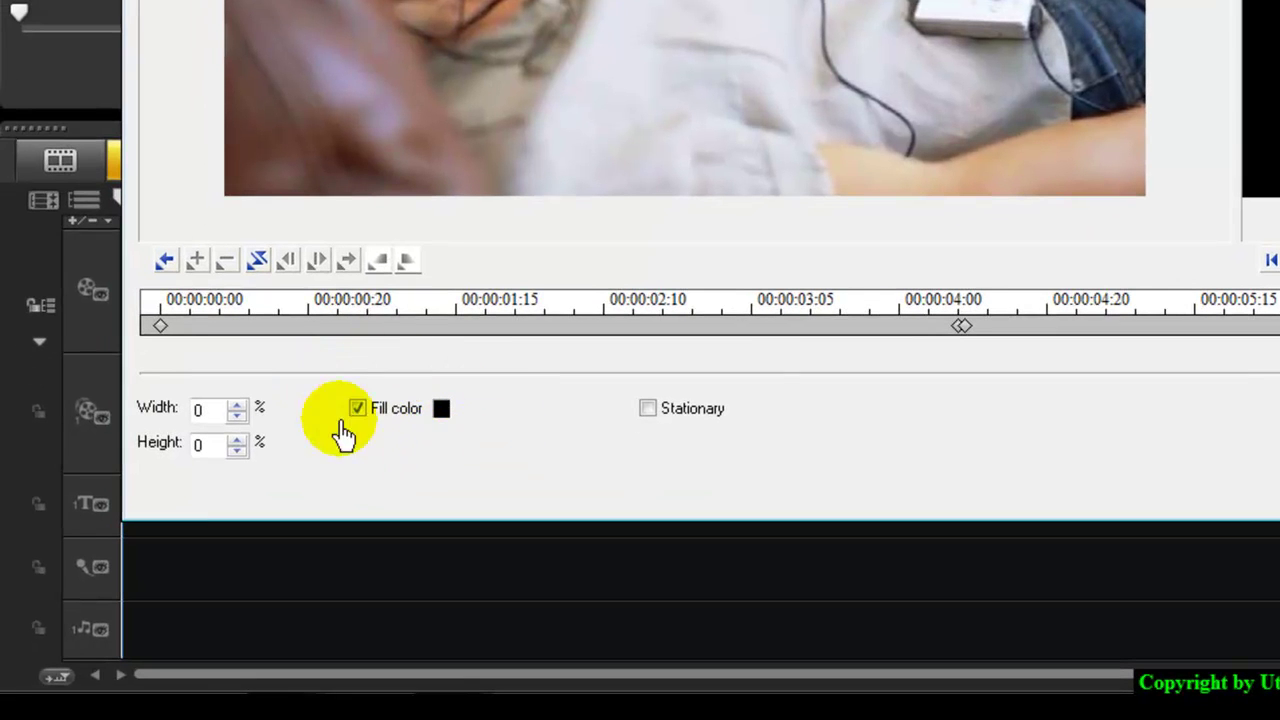
pyautogui.click(441, 410)
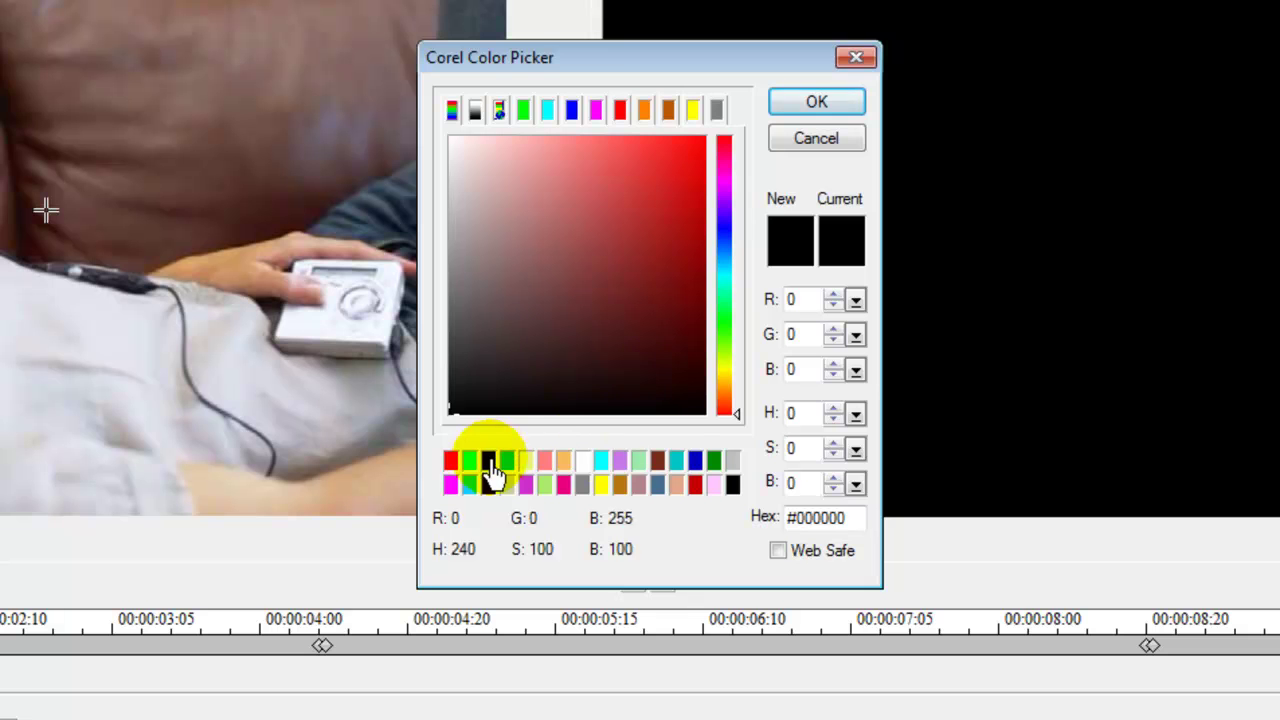
pyautogui.click(528, 460)
pyautogui.click(601, 484)
pyautogui.click(604, 460)
pyautogui.click(638, 461)
pyautogui.click(507, 462)
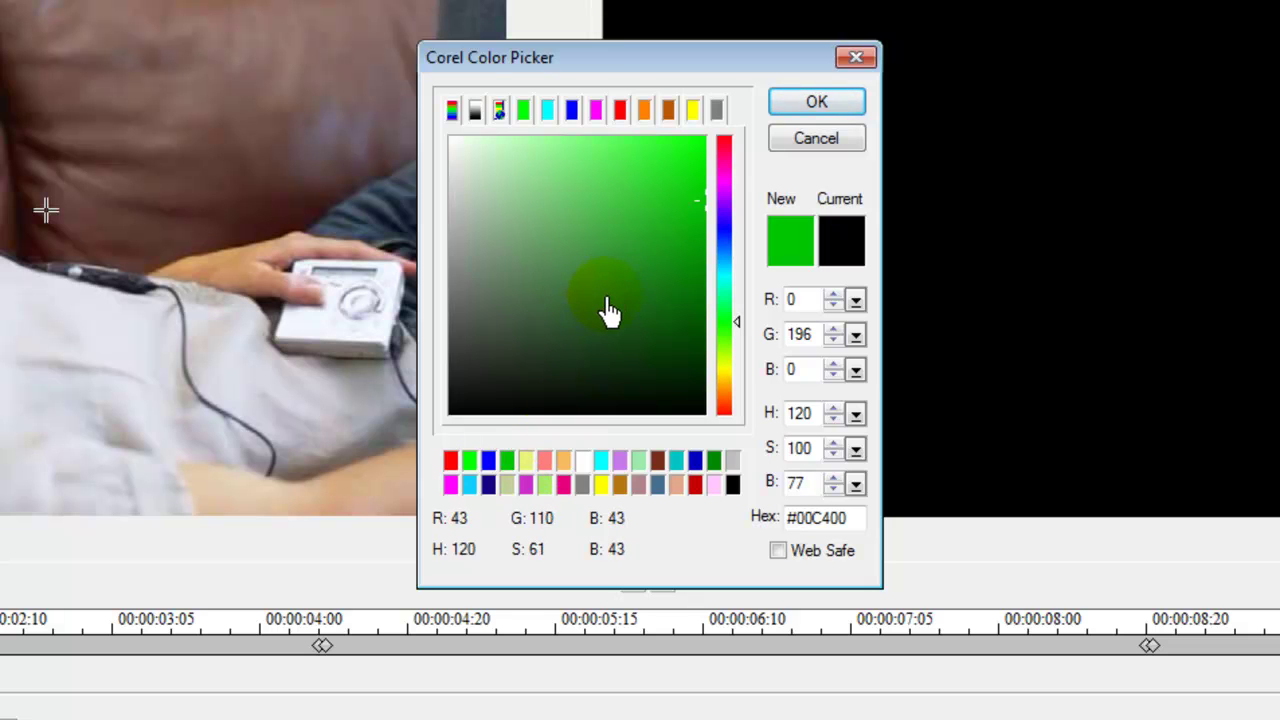
pyautogui.click(489, 466)
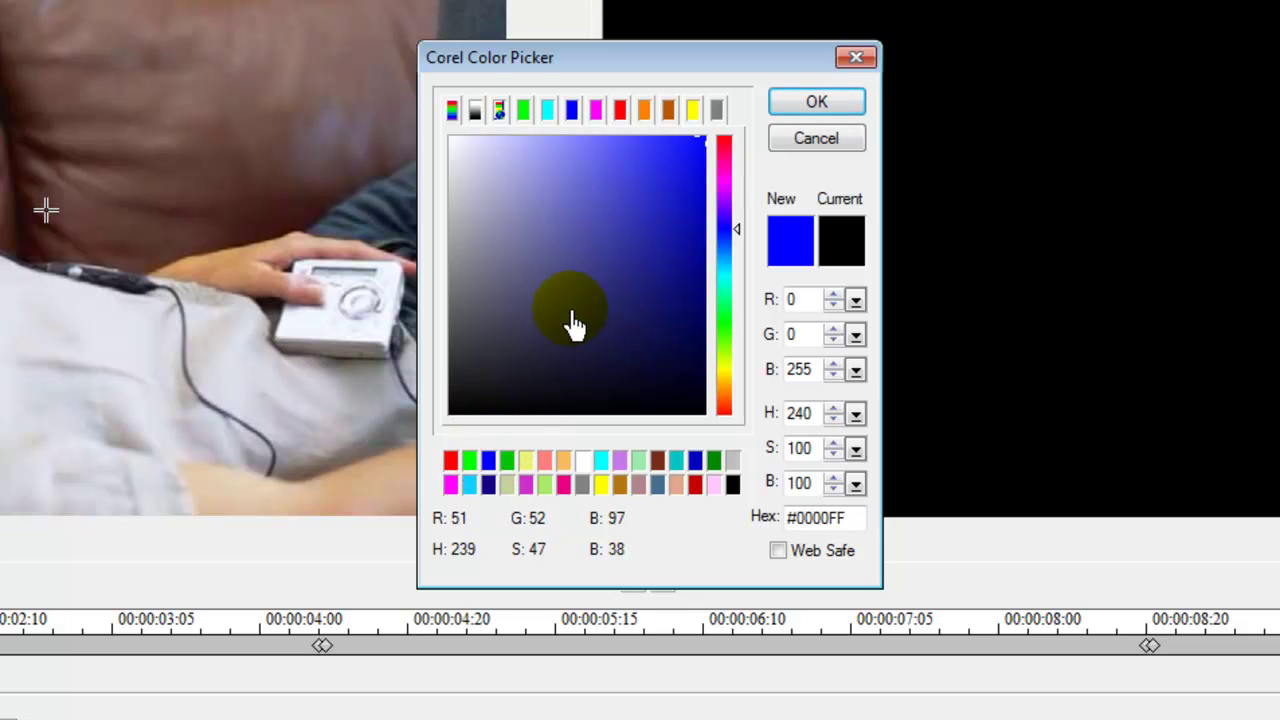
pyautogui.click(790, 108)
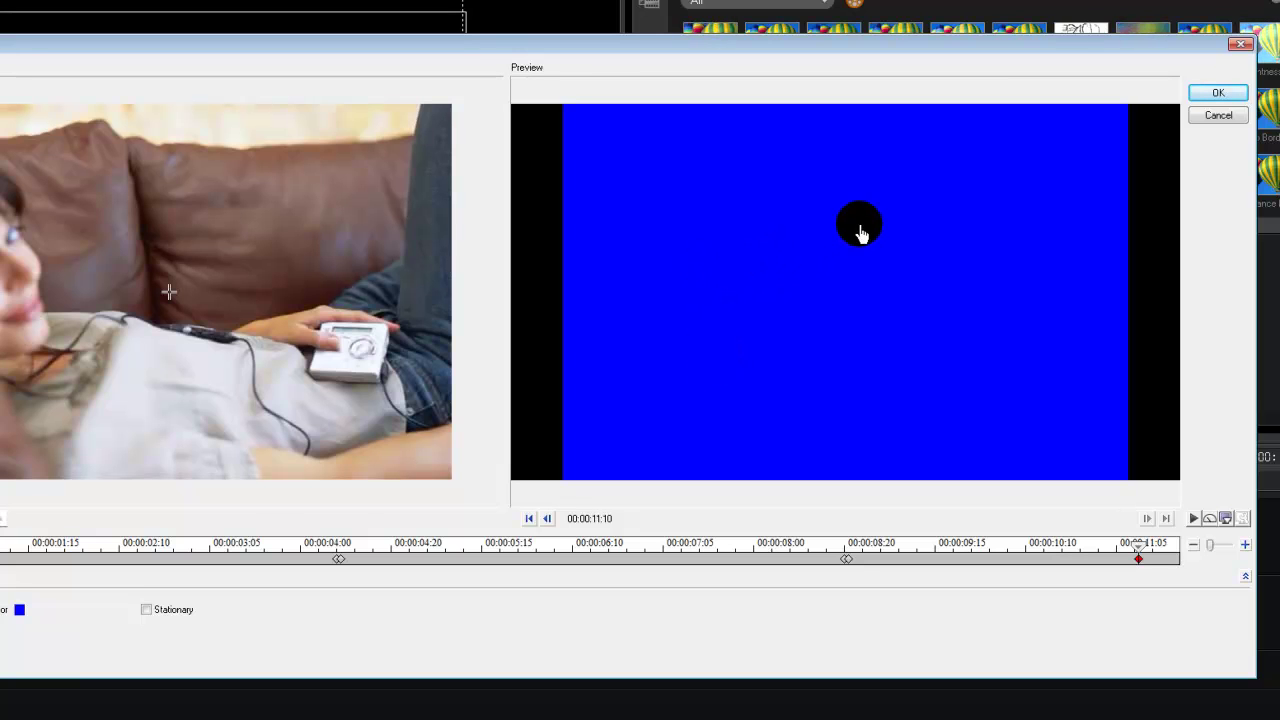
pyautogui.click(1214, 96)
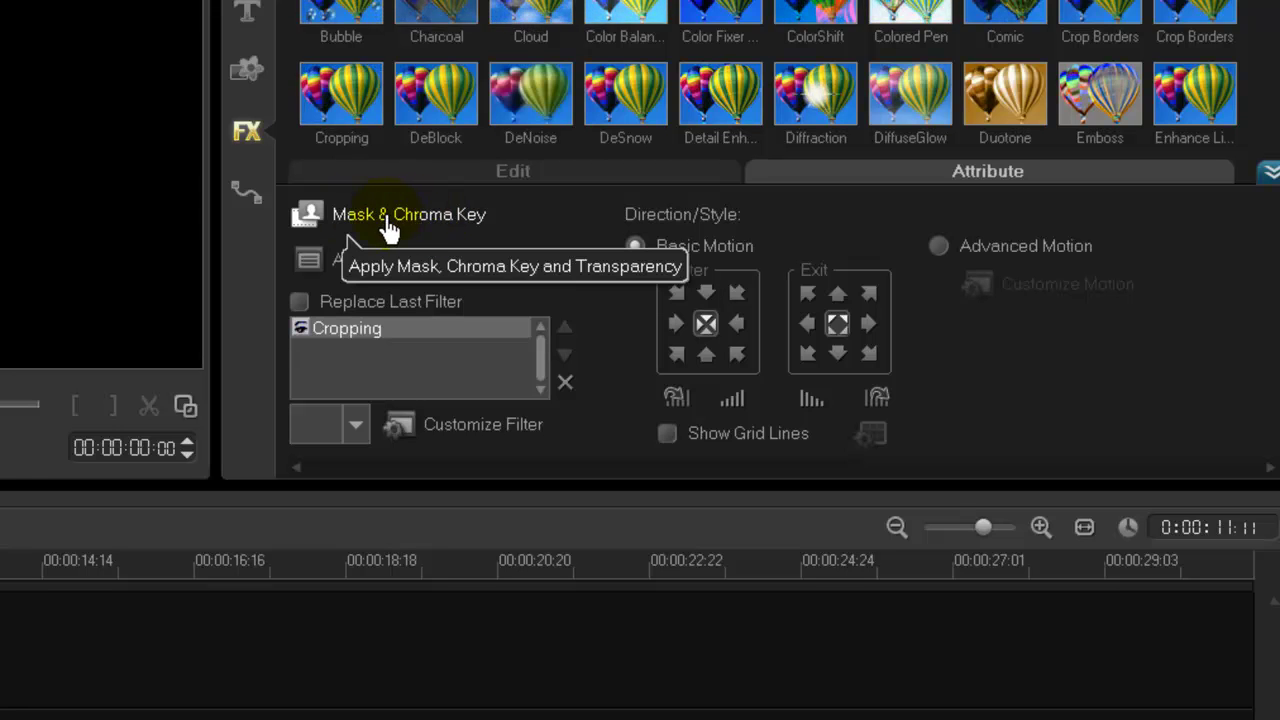
# Apply overlay options to the overlay clip using Chroma Key, with blue as the color of the overlay mask.
pyautogui.click(390, 228)
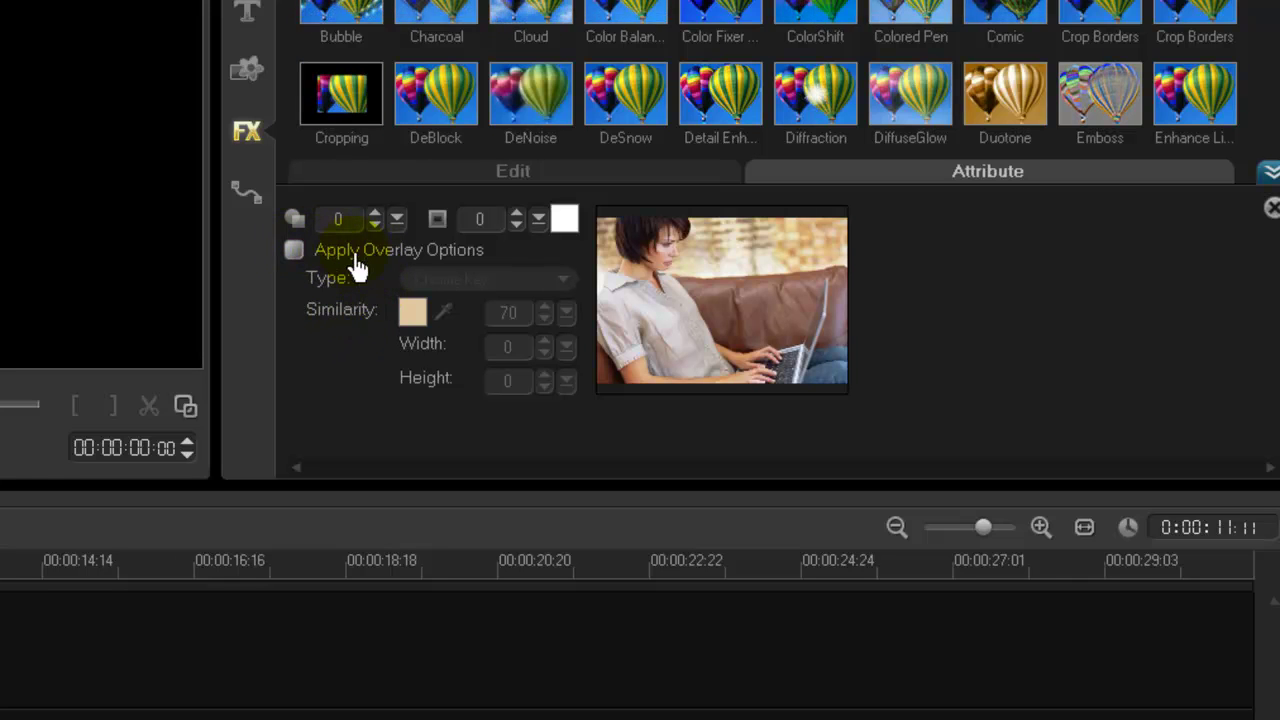
pyautogui.click(295, 252)
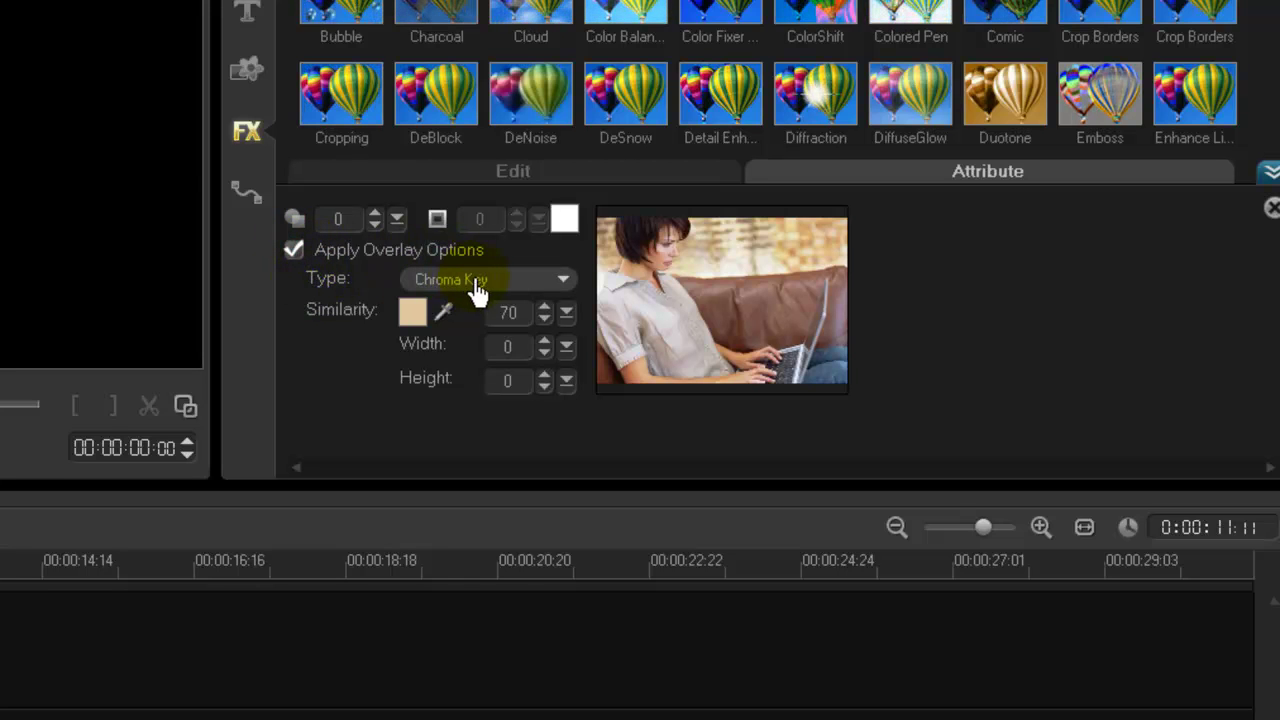
pyautogui.click(478, 281)
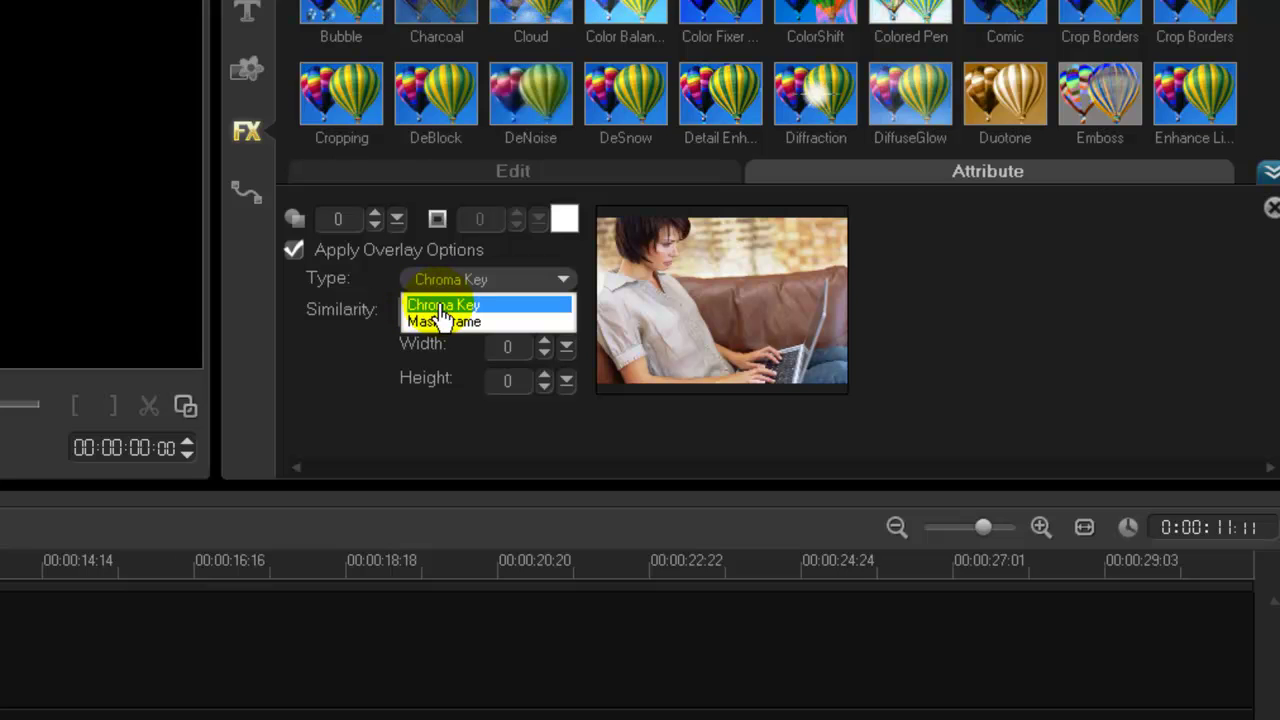
pyautogui.click(433, 306)
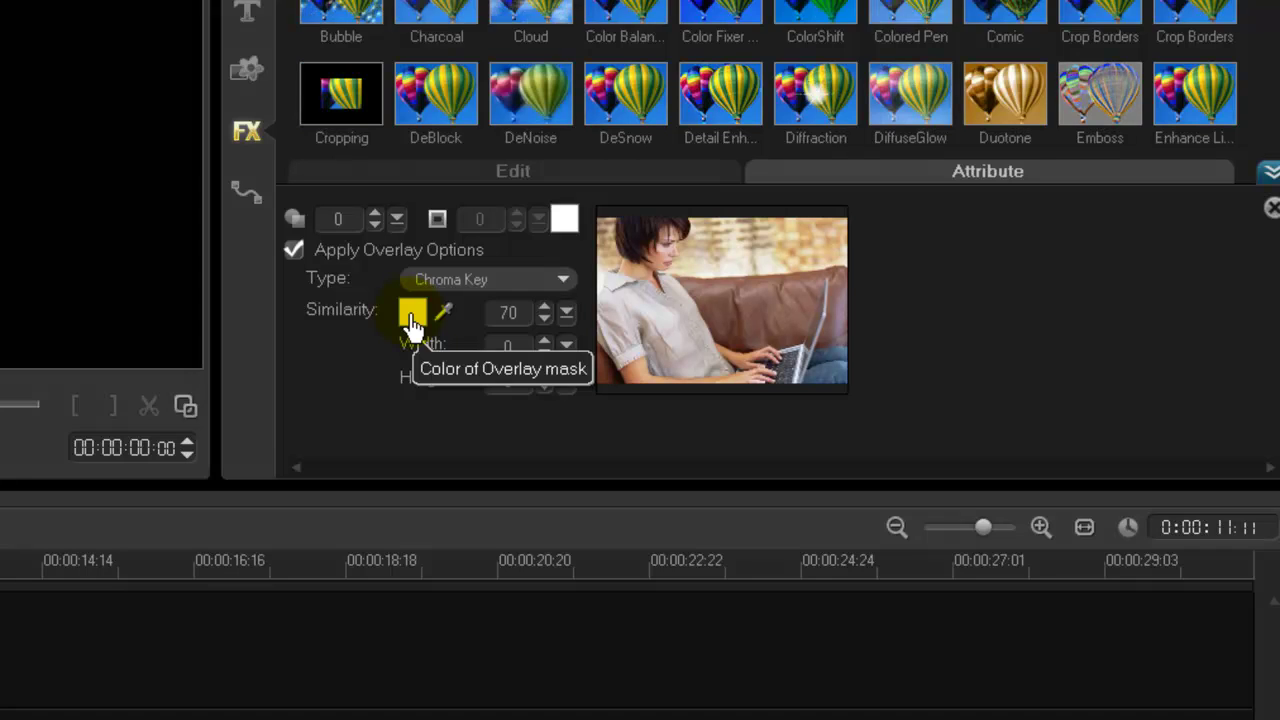
pyautogui.click(411, 316)
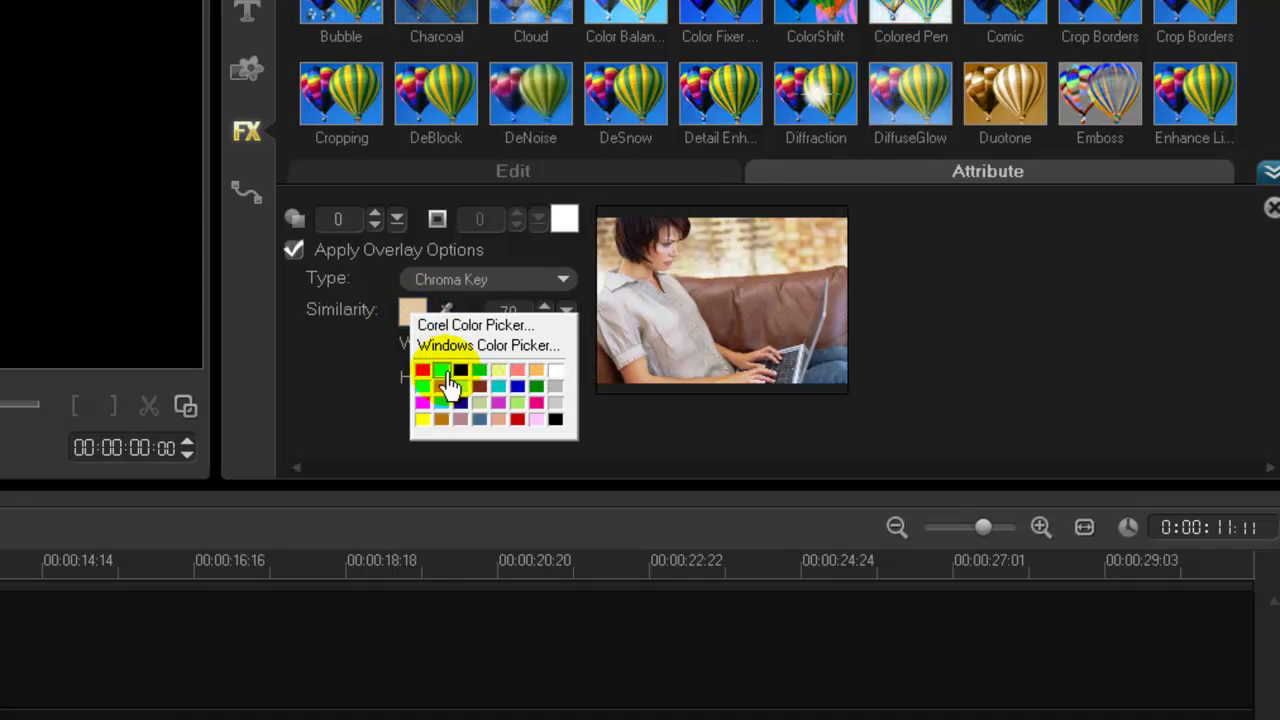
pyautogui.click(459, 378)
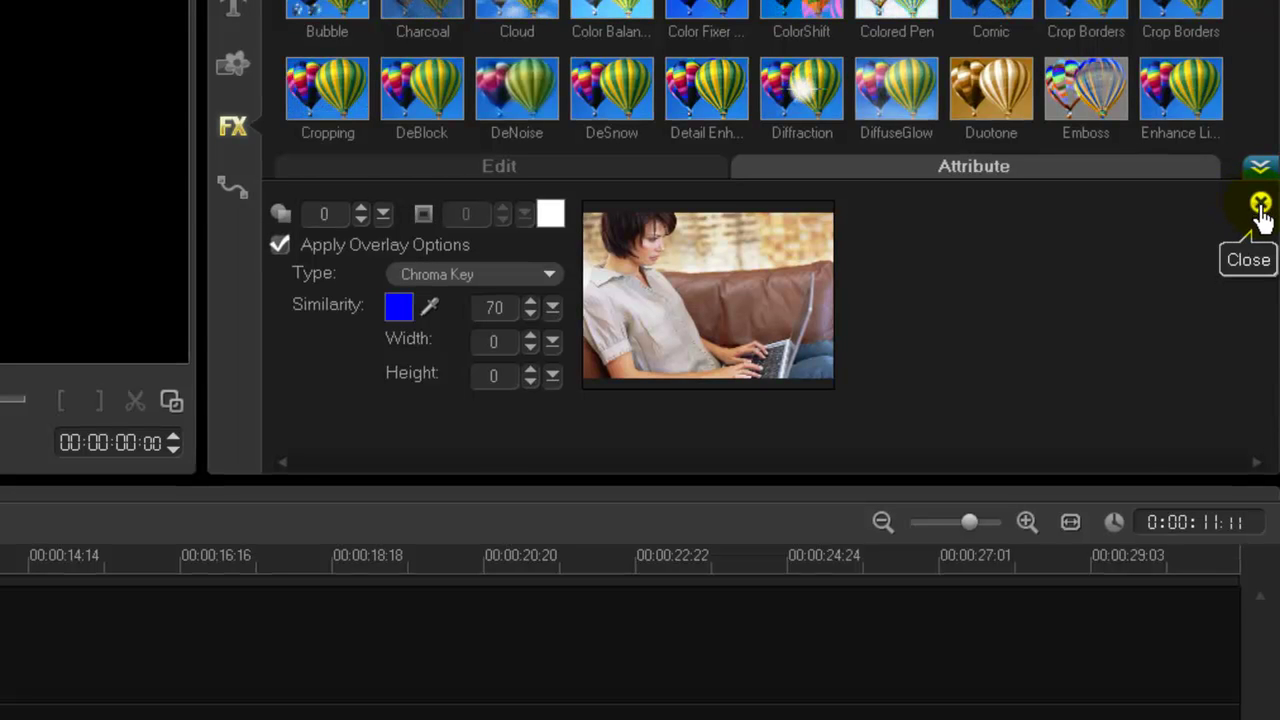
pyautogui.click(1260, 210)
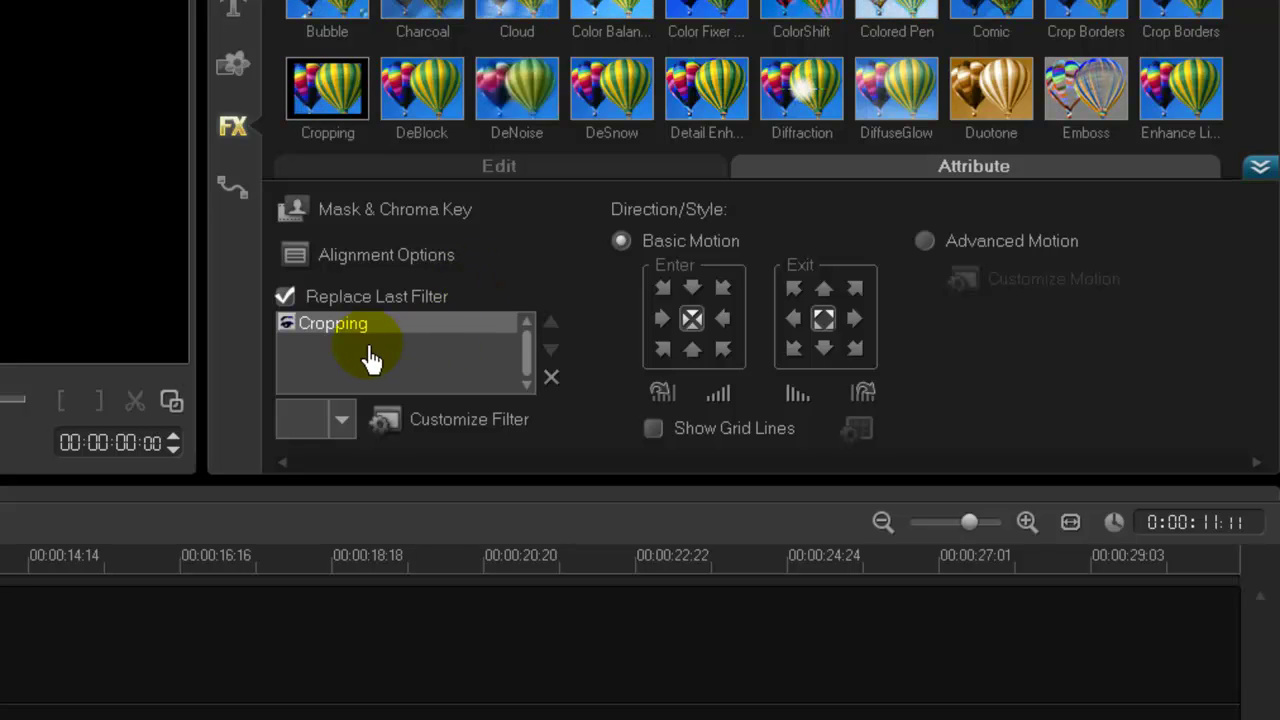
# Turn off Replace Last Filter and add the Mosaic filter to overlay clip V21 alongside Cropping.
pyautogui.click(322, 330)
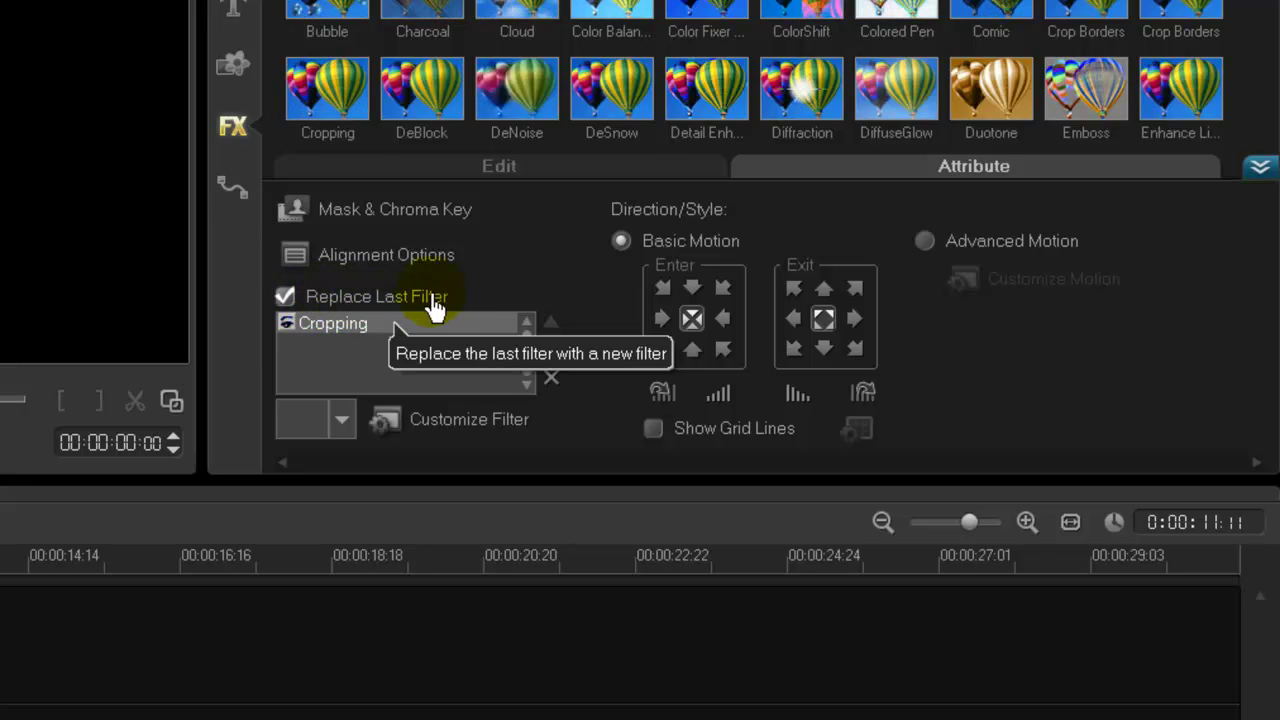
pyautogui.click(337, 322)
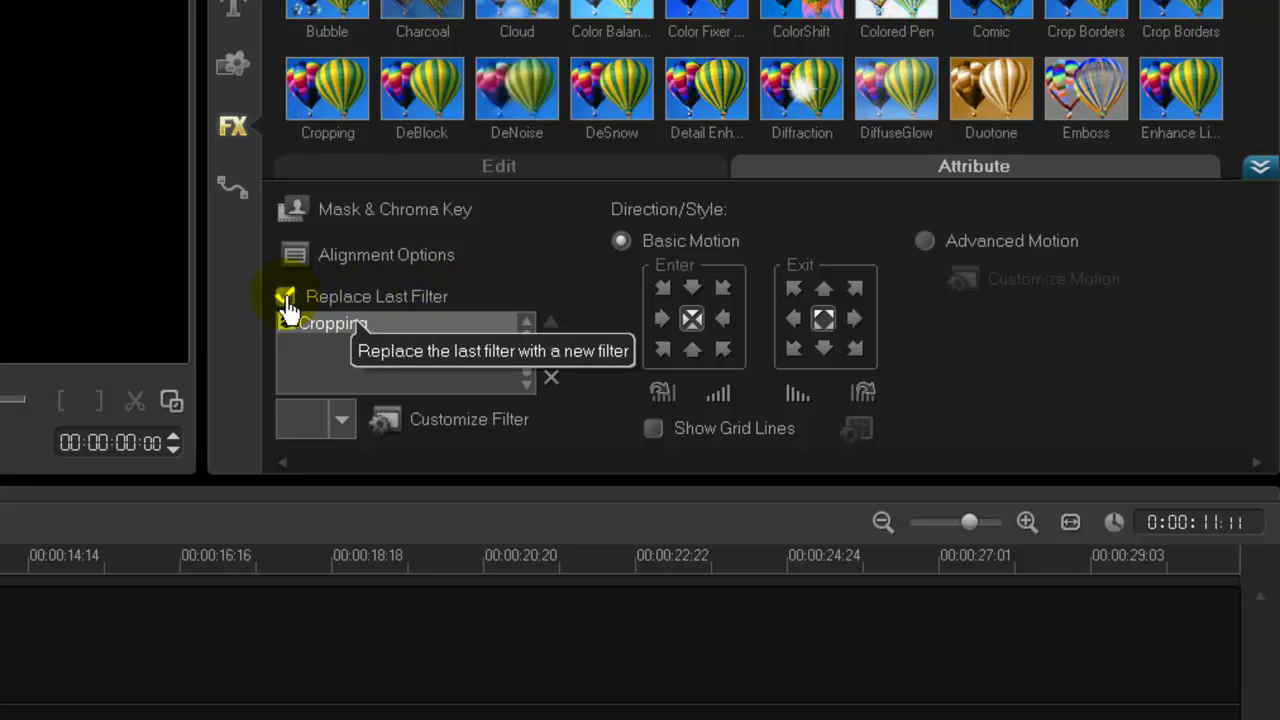
pyautogui.click(285, 298)
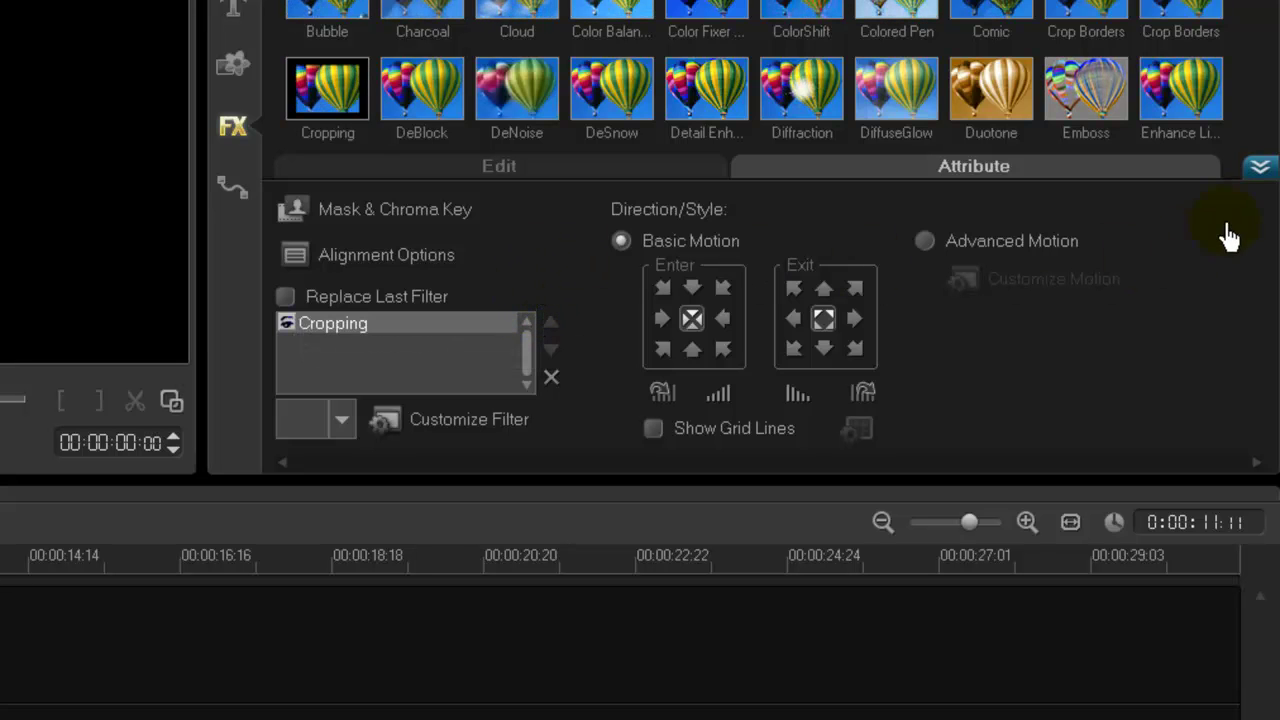
pyautogui.click(1259, 170)
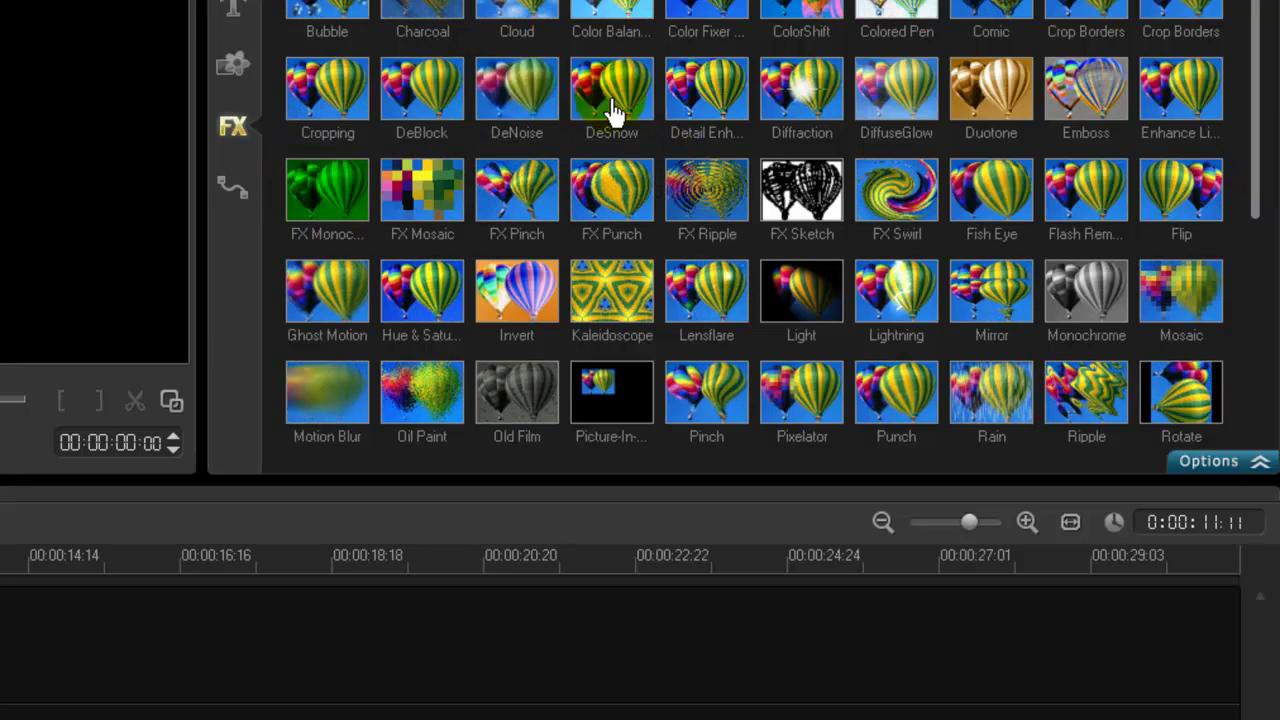
pyautogui.click(1183, 296)
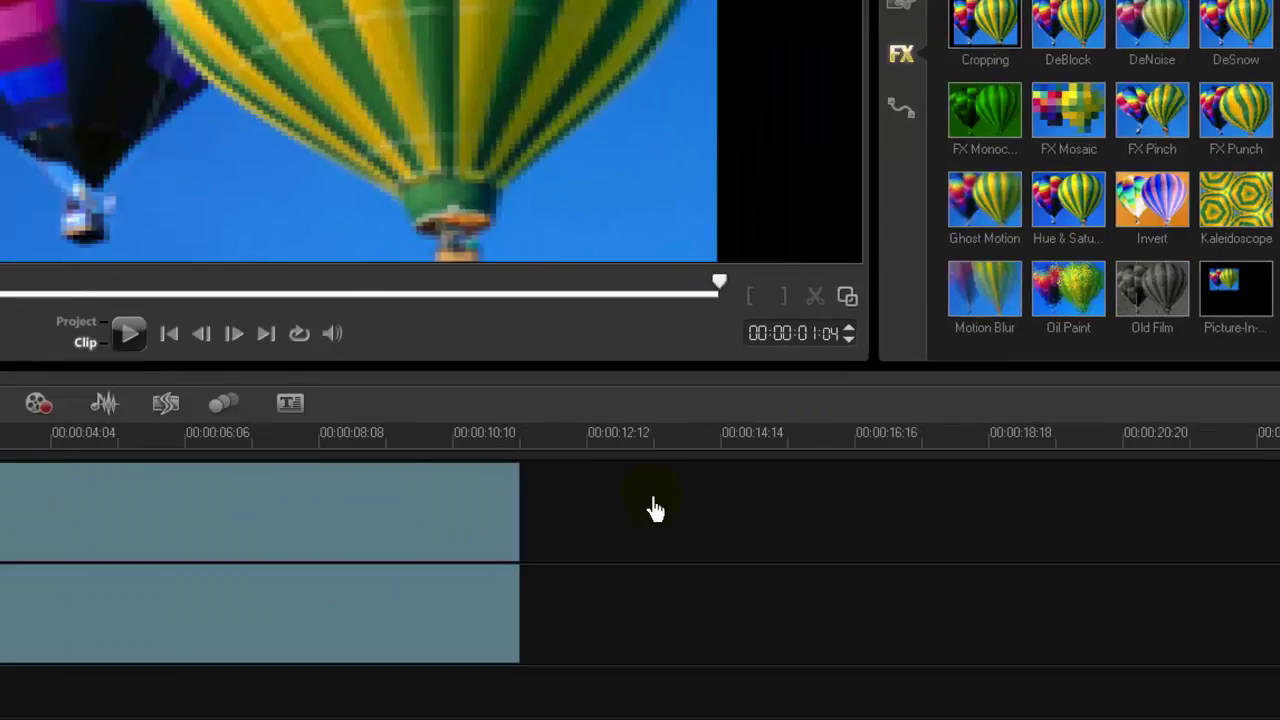
pyautogui.click(426, 623)
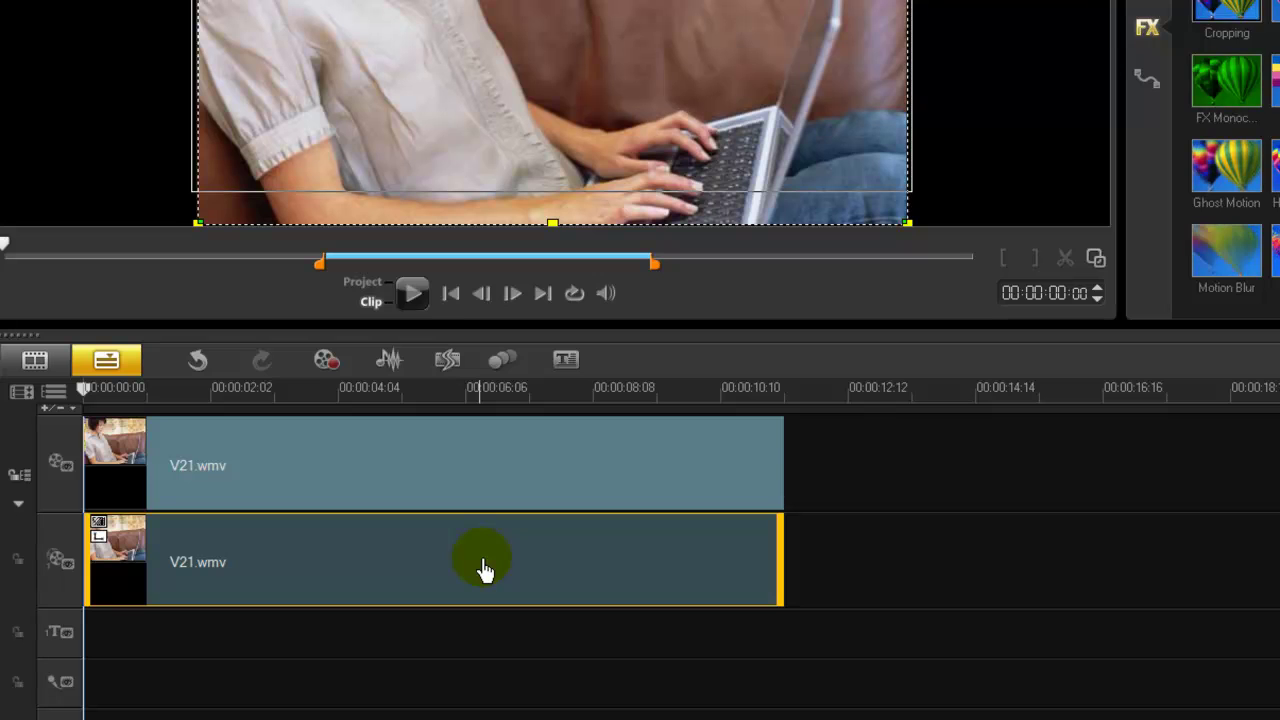
# Customize the overlay clip's Mosaic filter, setting the first keyframe's width and height to 15.
pyautogui.doubleClick(418, 573)
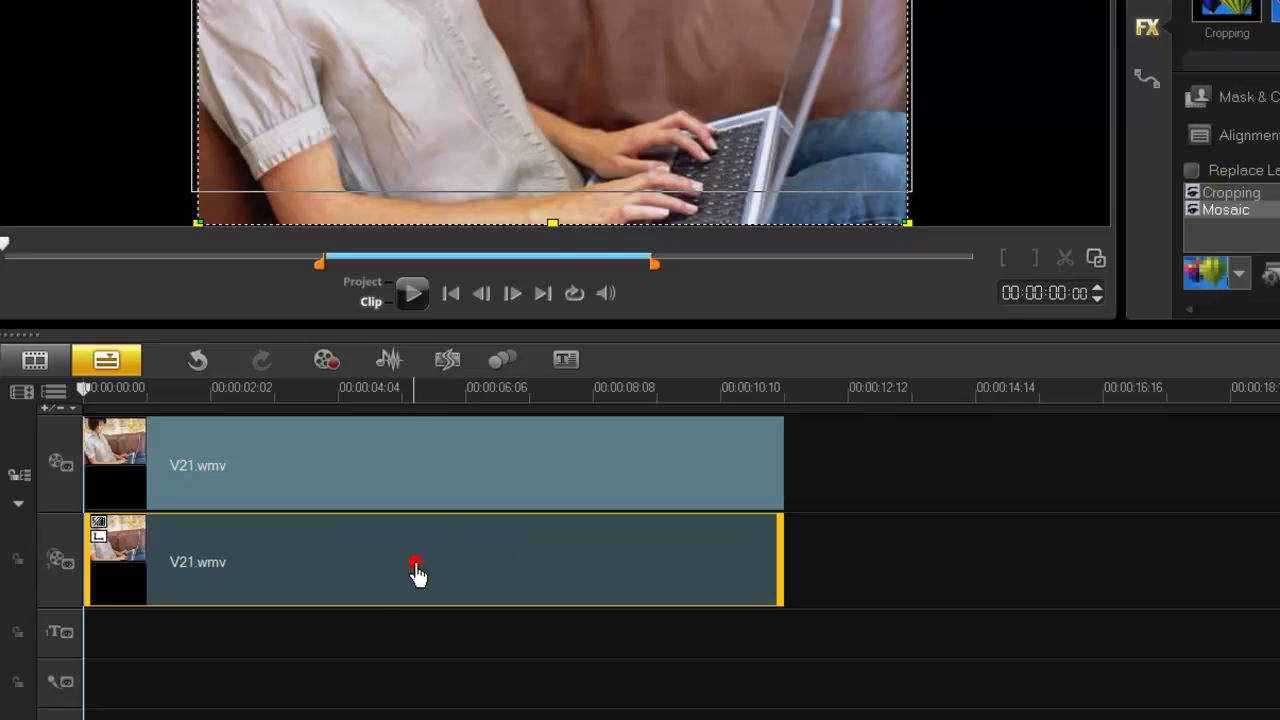
pyautogui.click(1225, 210)
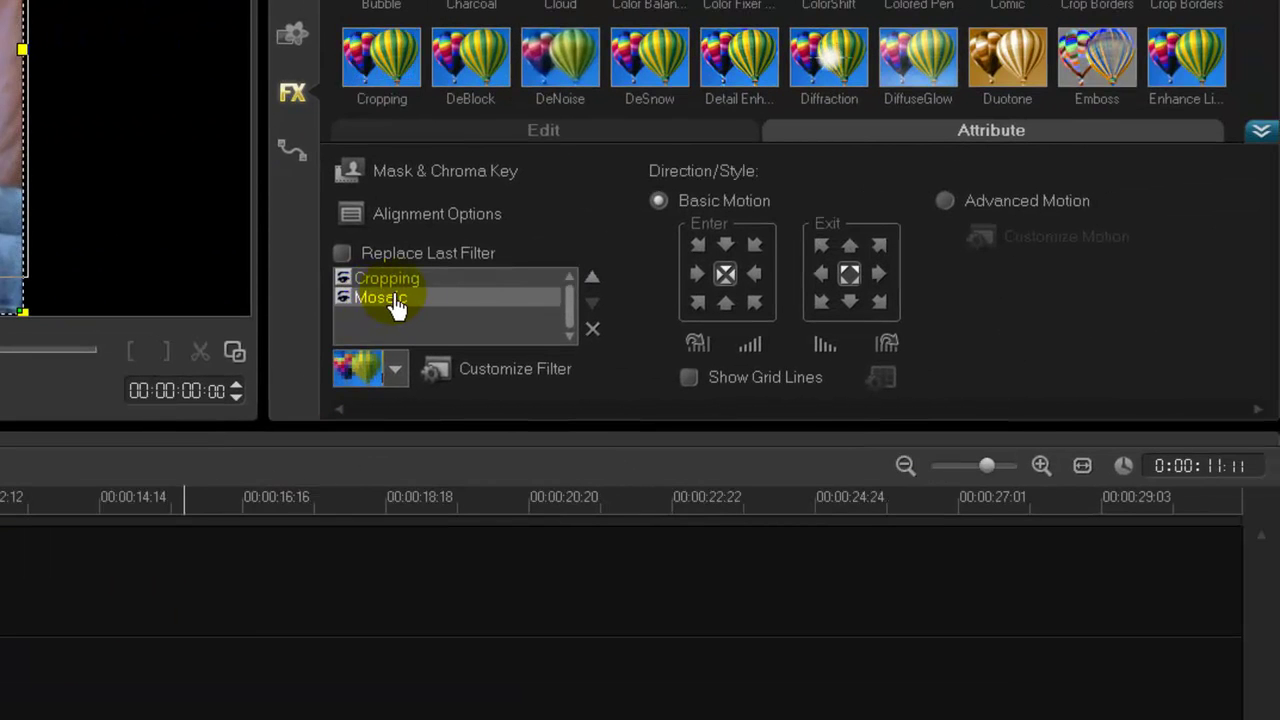
pyautogui.click(407, 280)
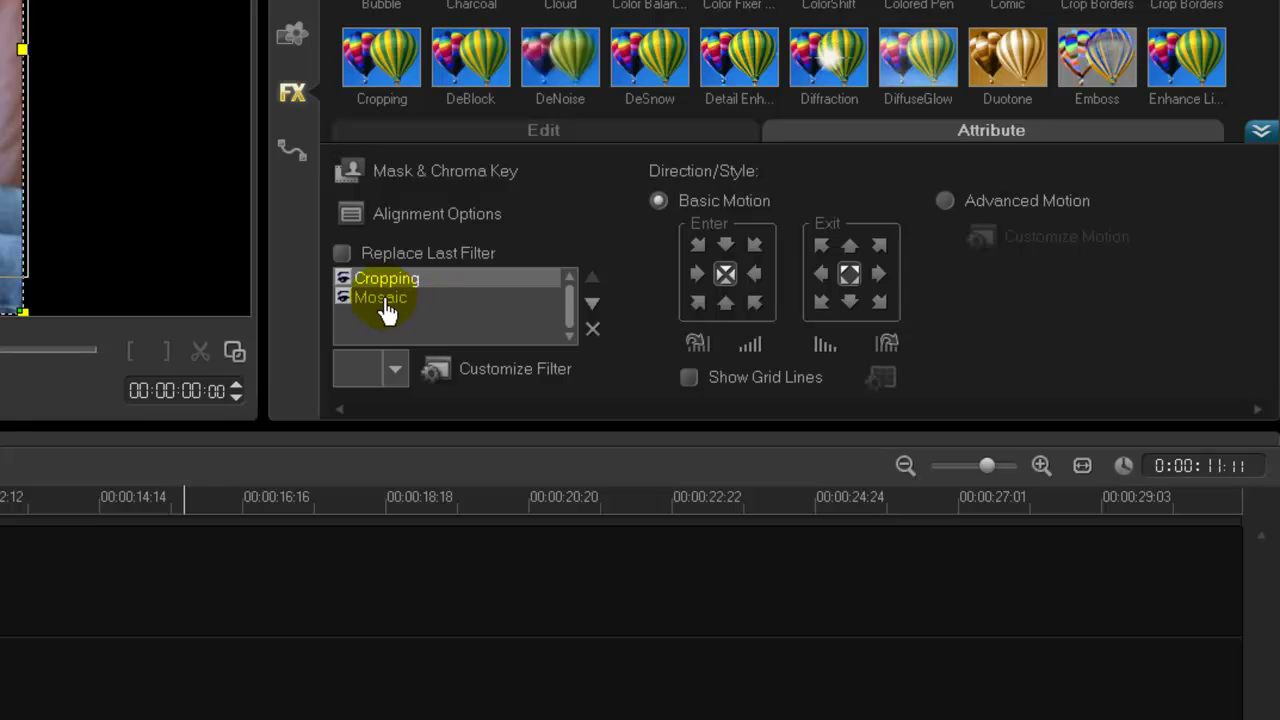
pyautogui.click(376, 297)
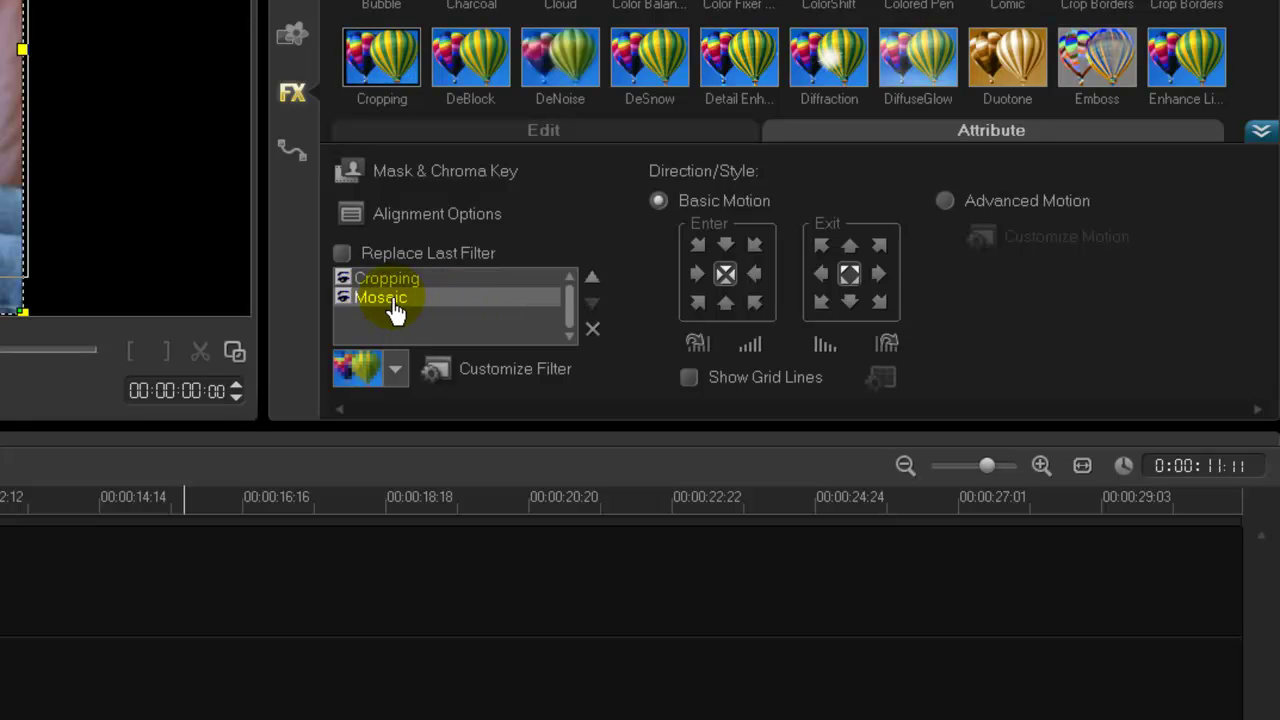
pyautogui.click(500, 380)
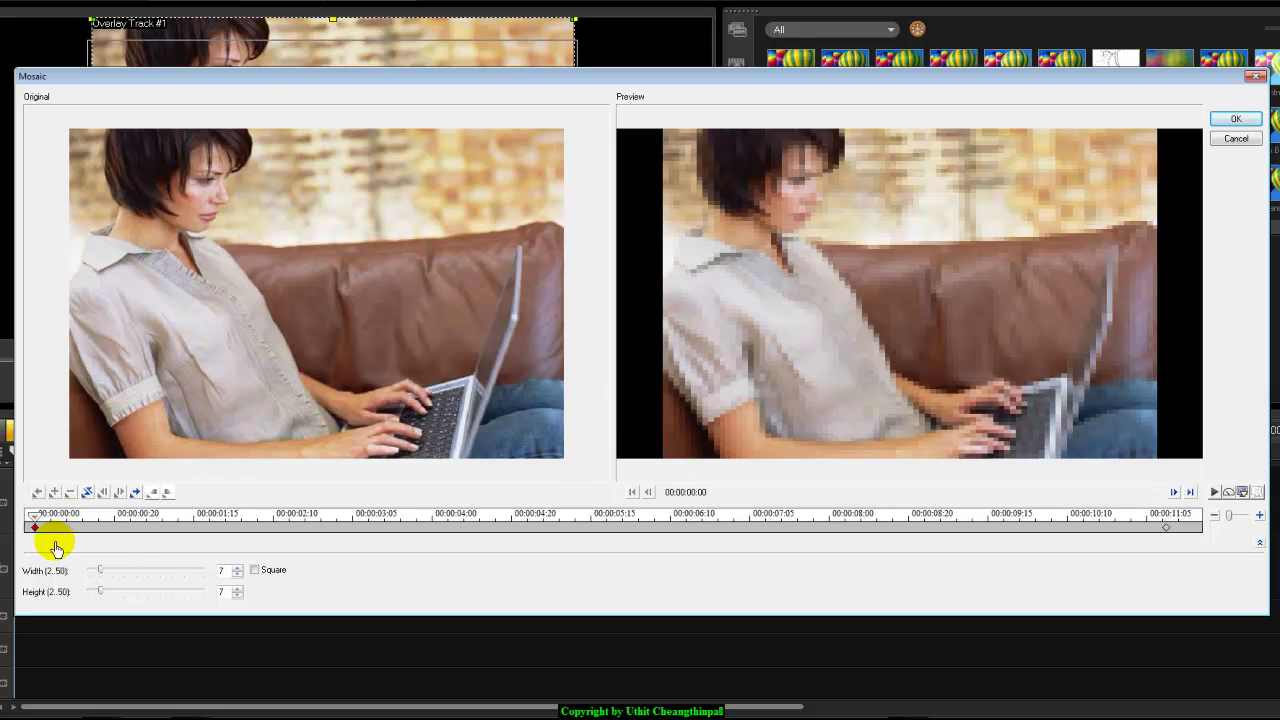
pyautogui.click(174, 568)
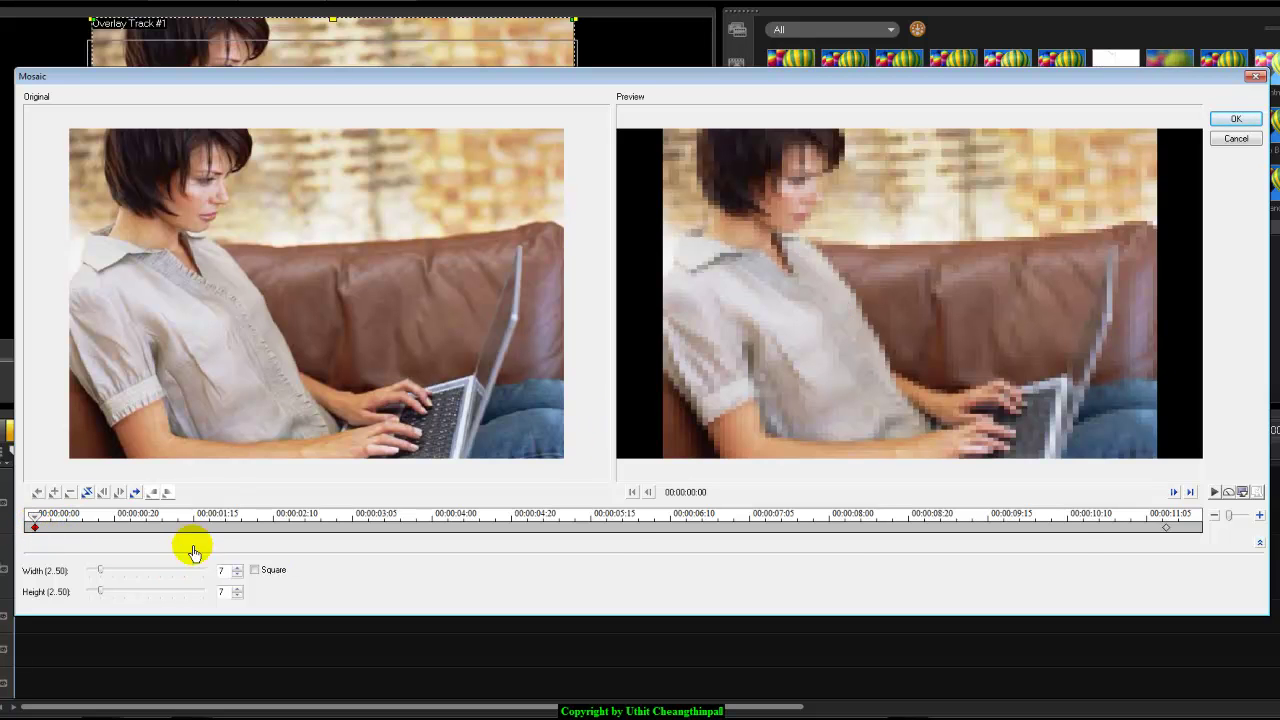
pyautogui.click(1166, 528)
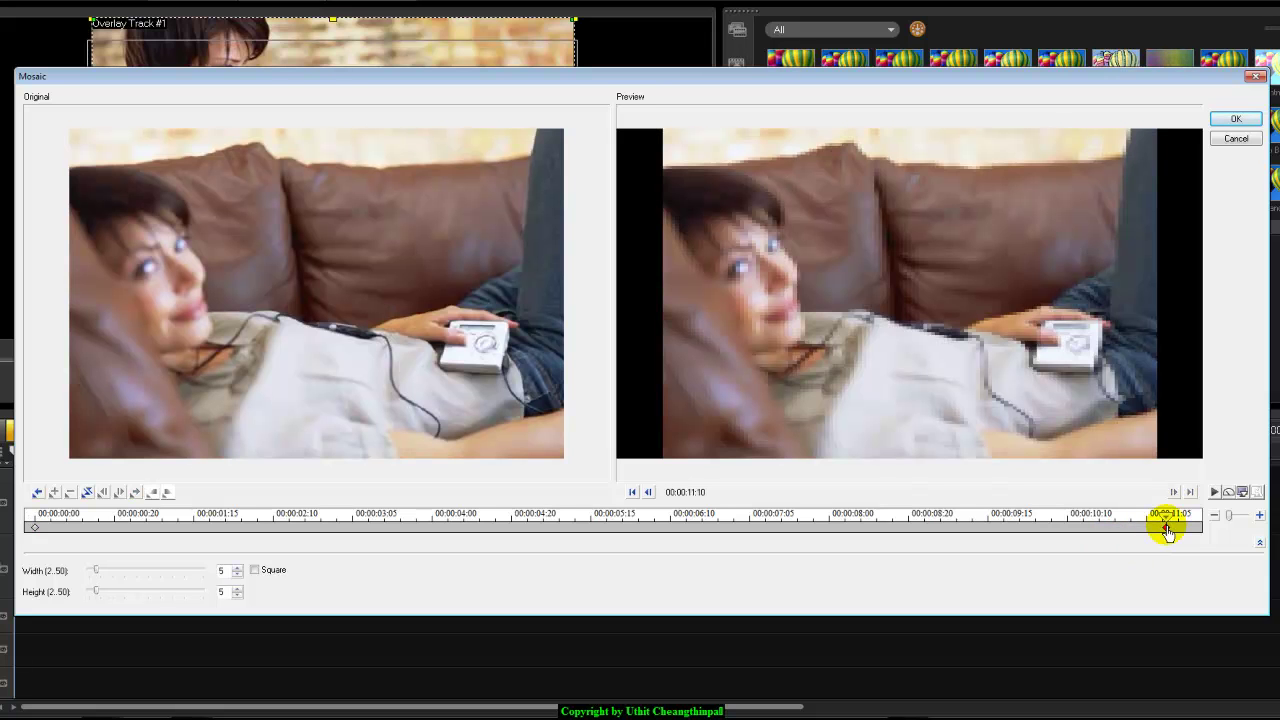
pyautogui.click(35, 530)
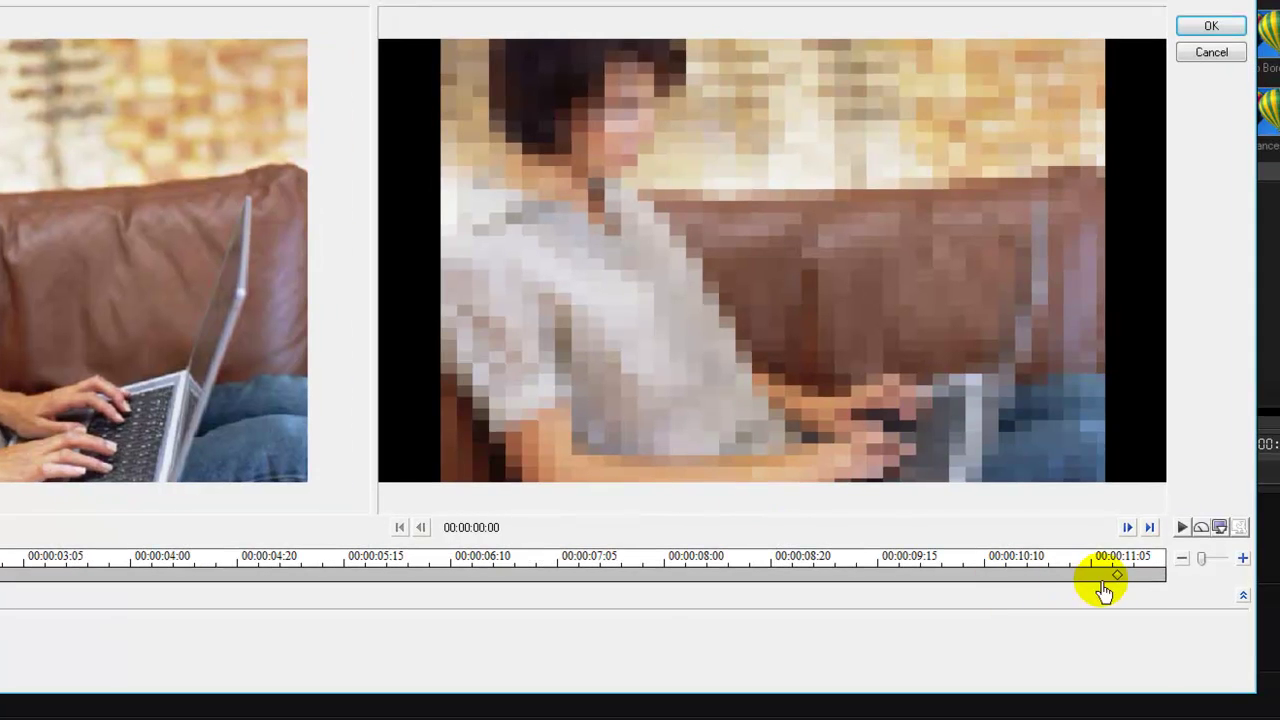
# Set the last Mosaic keyframe's width and height to 15, check both keyframes, and apply the filter settings.
pyautogui.click(1118, 580)
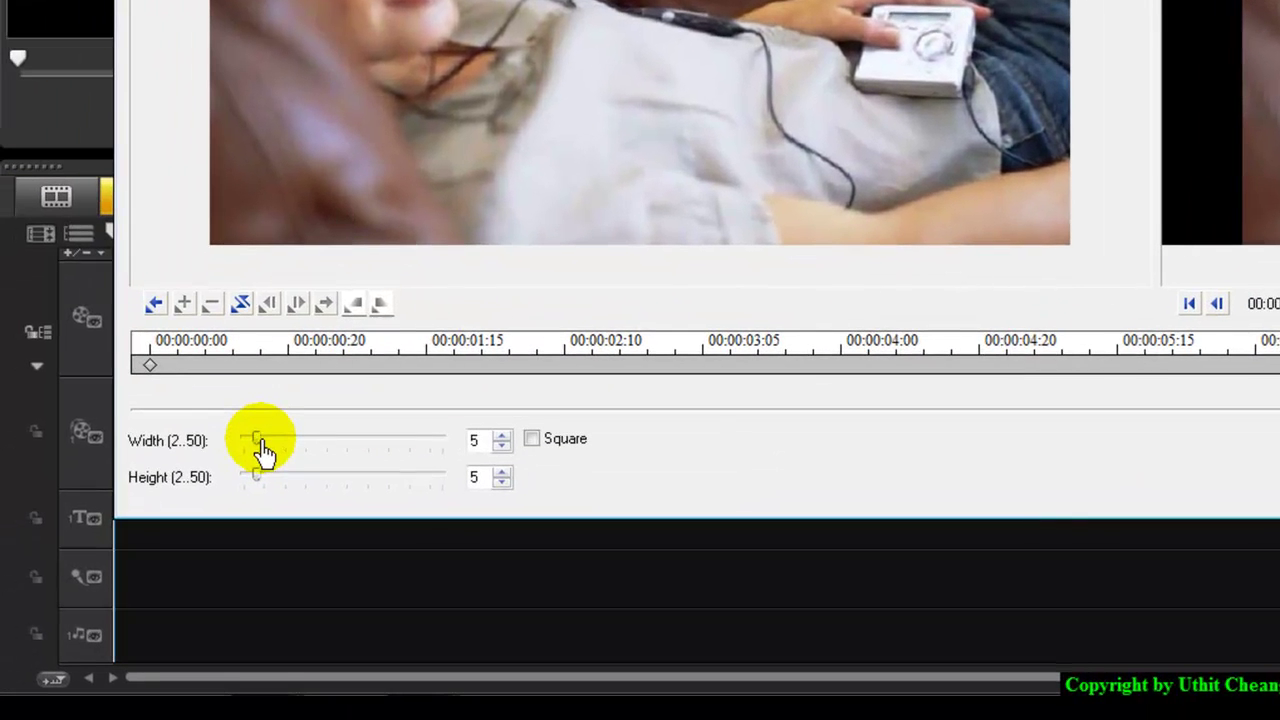
pyautogui.moveTo(262, 452); pyautogui.dragTo(299, 449)
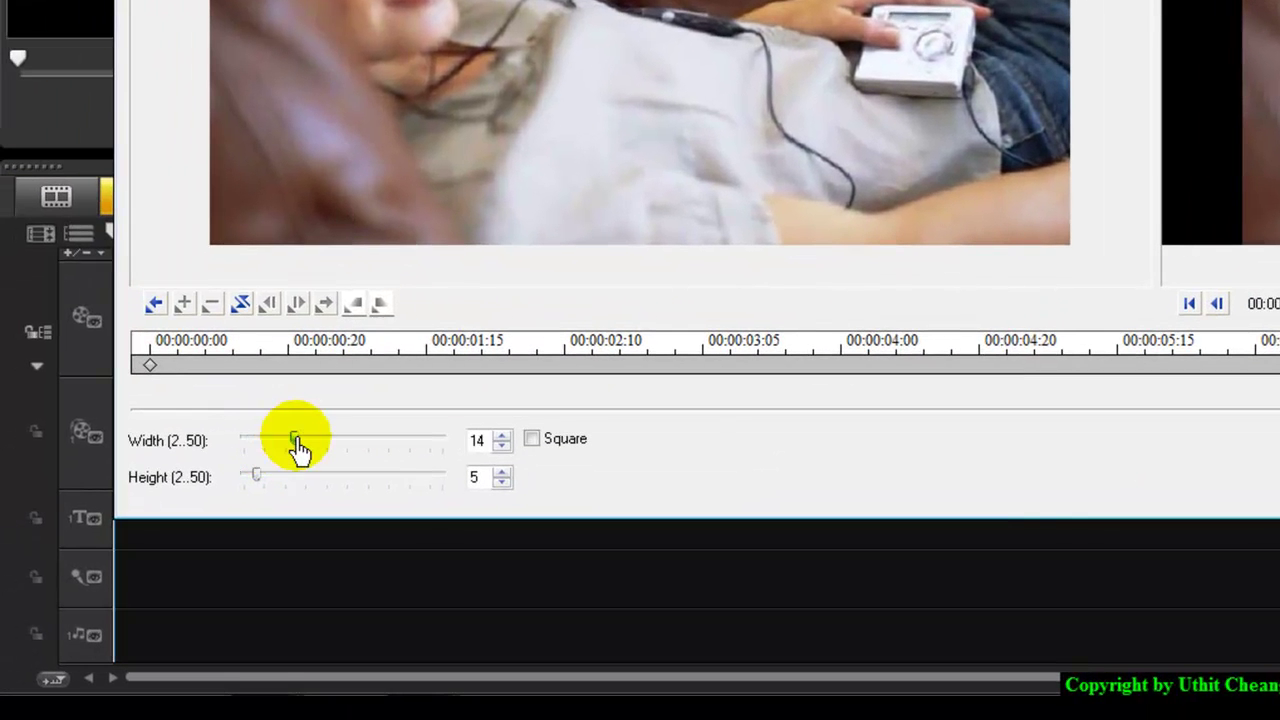
pyautogui.moveTo(260, 489); pyautogui.dragTo(288, 490)
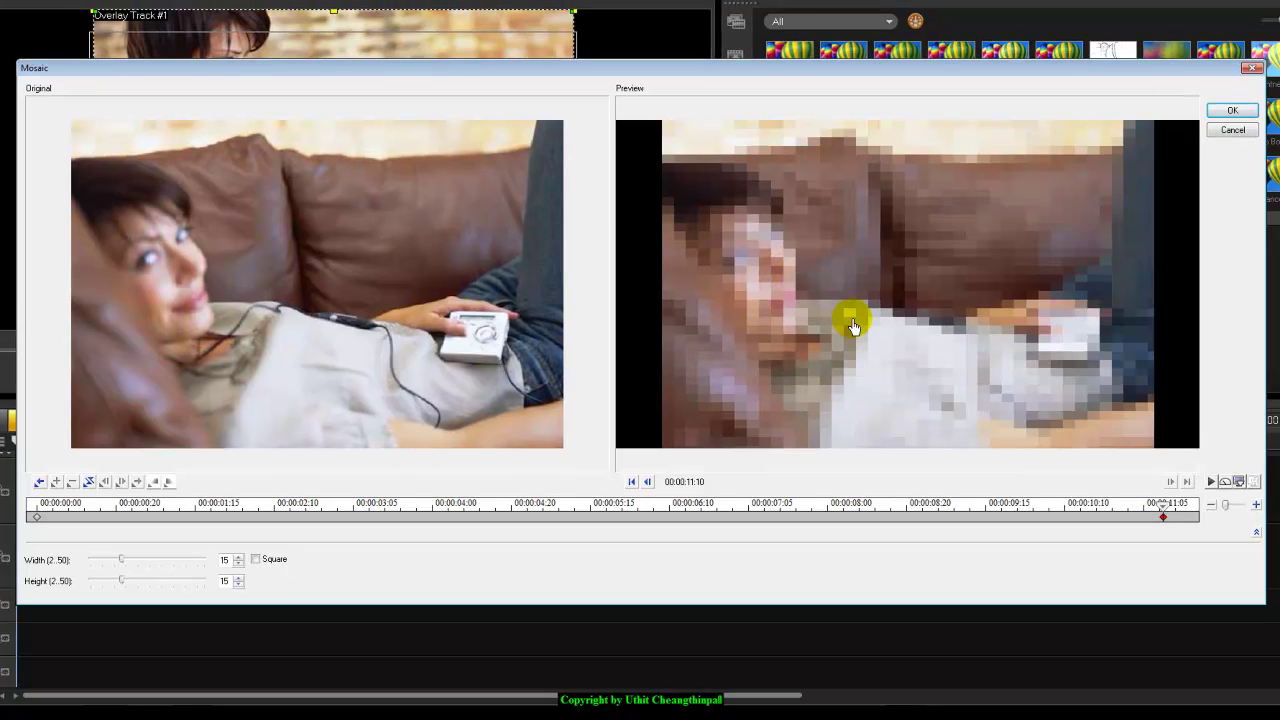
pyautogui.click(37, 515)
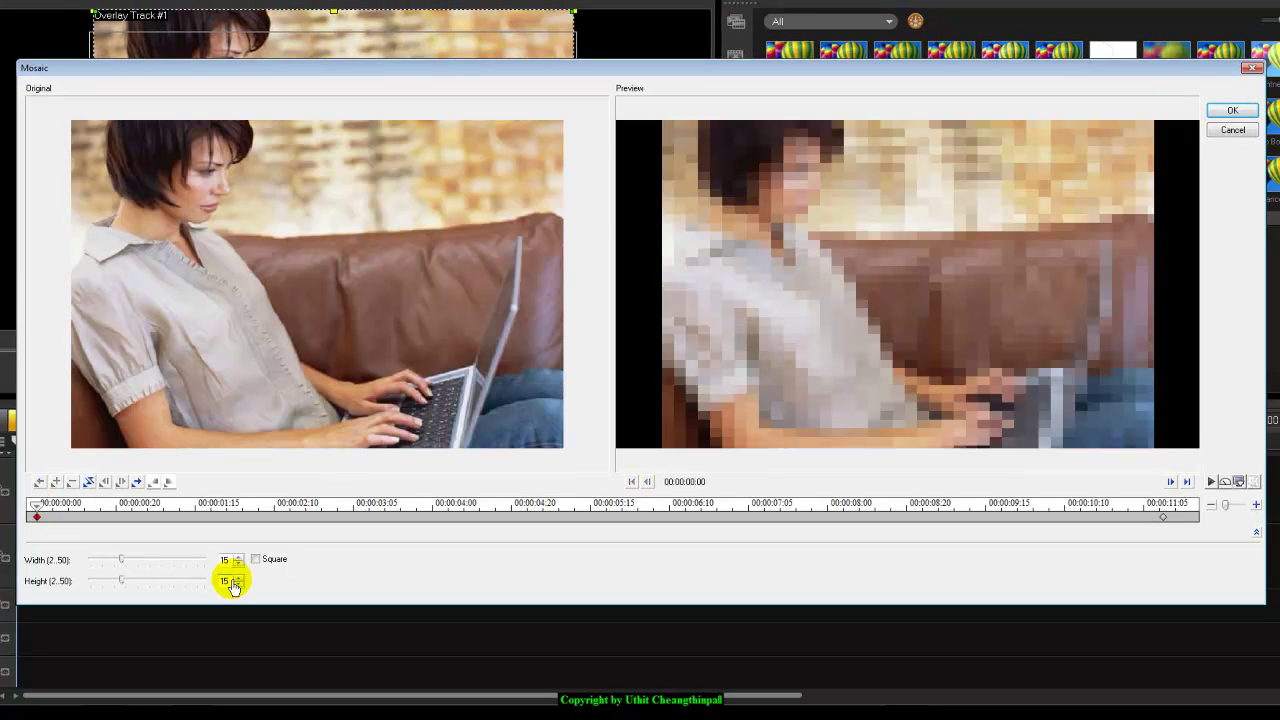
pyautogui.click(1162, 518)
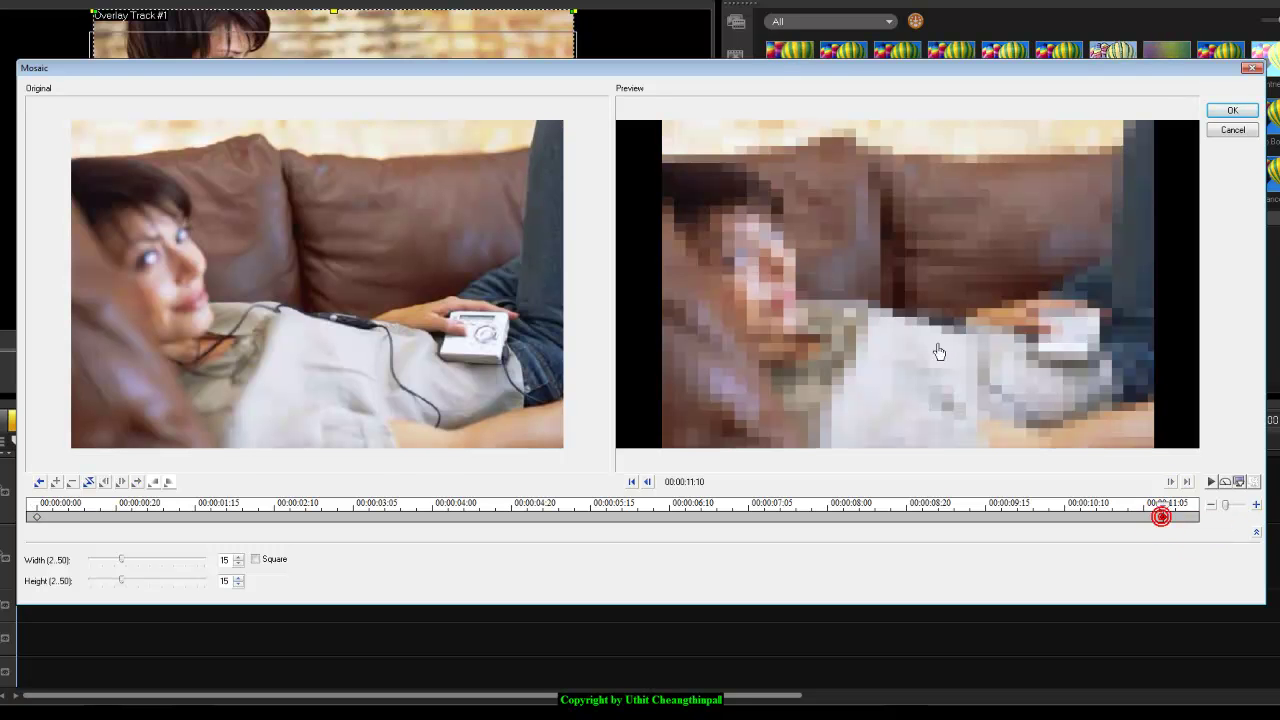
pyautogui.click(1232, 112)
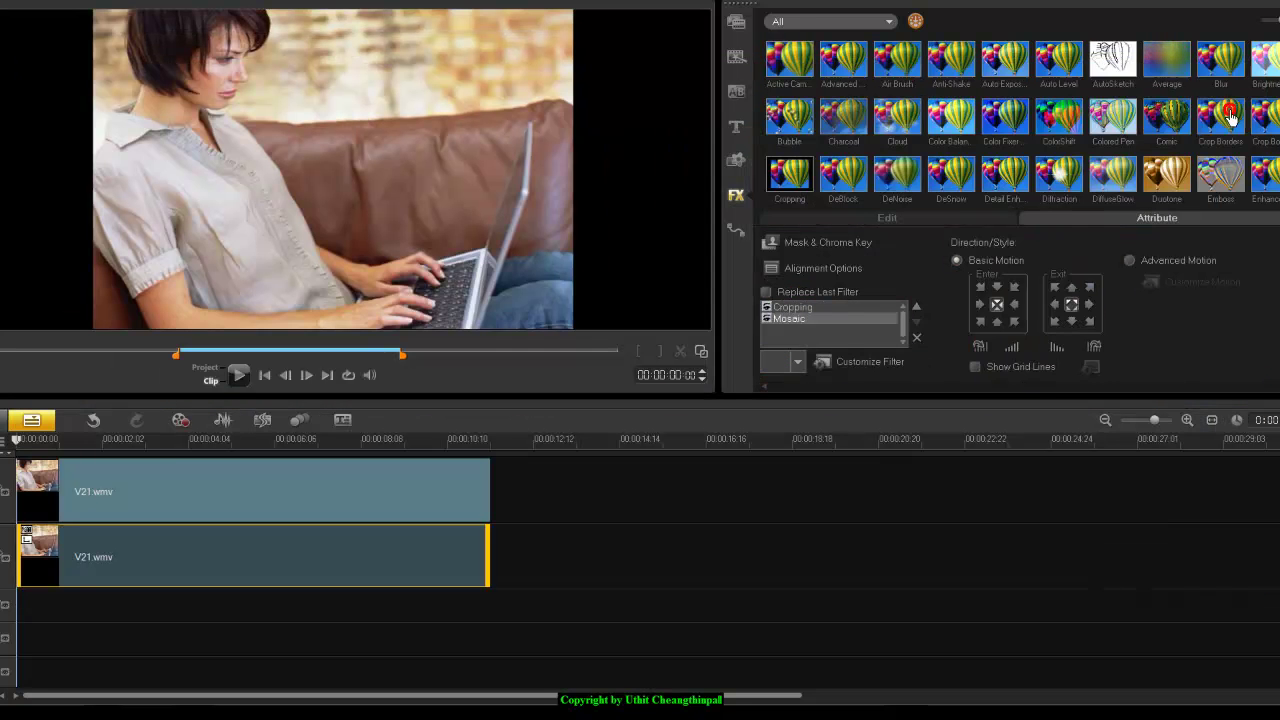
# Scrub through the project from start to end to preview the mosaic on the woman's face.
pyautogui.click(105, 447)
pyautogui.click(18, 447)
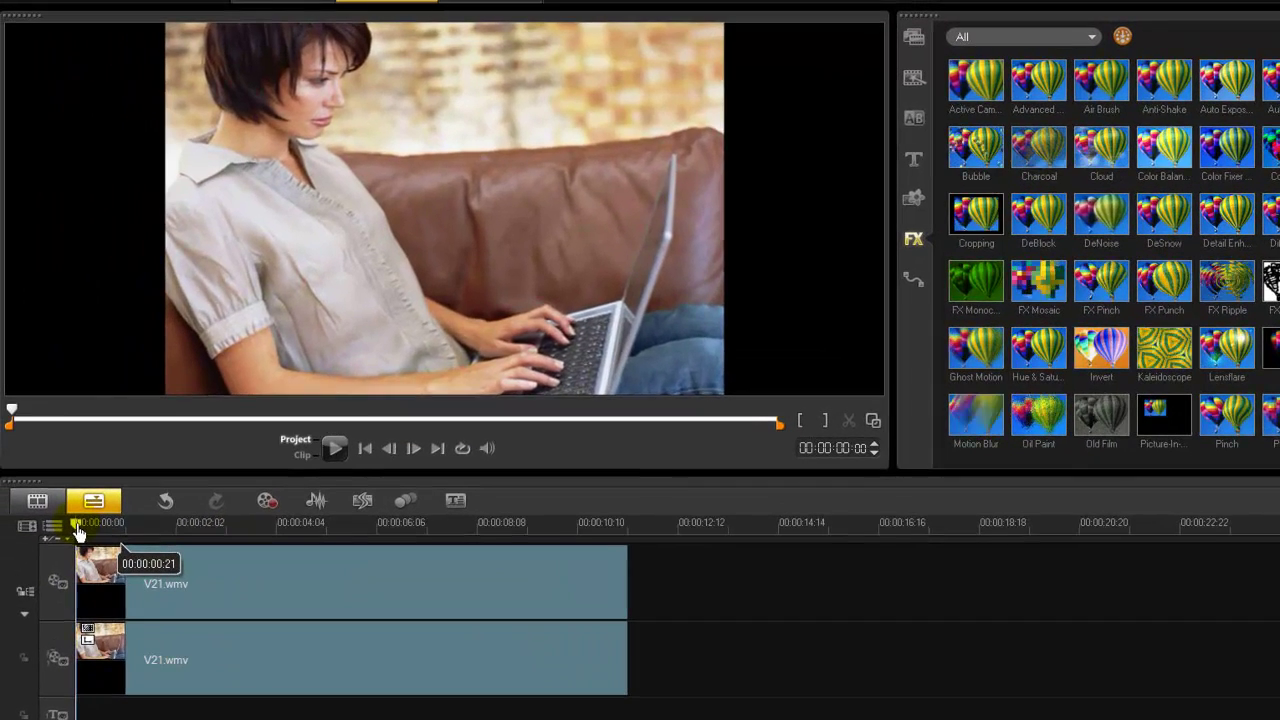
pyautogui.moveTo(78, 530); pyautogui.dragTo(596, 548)
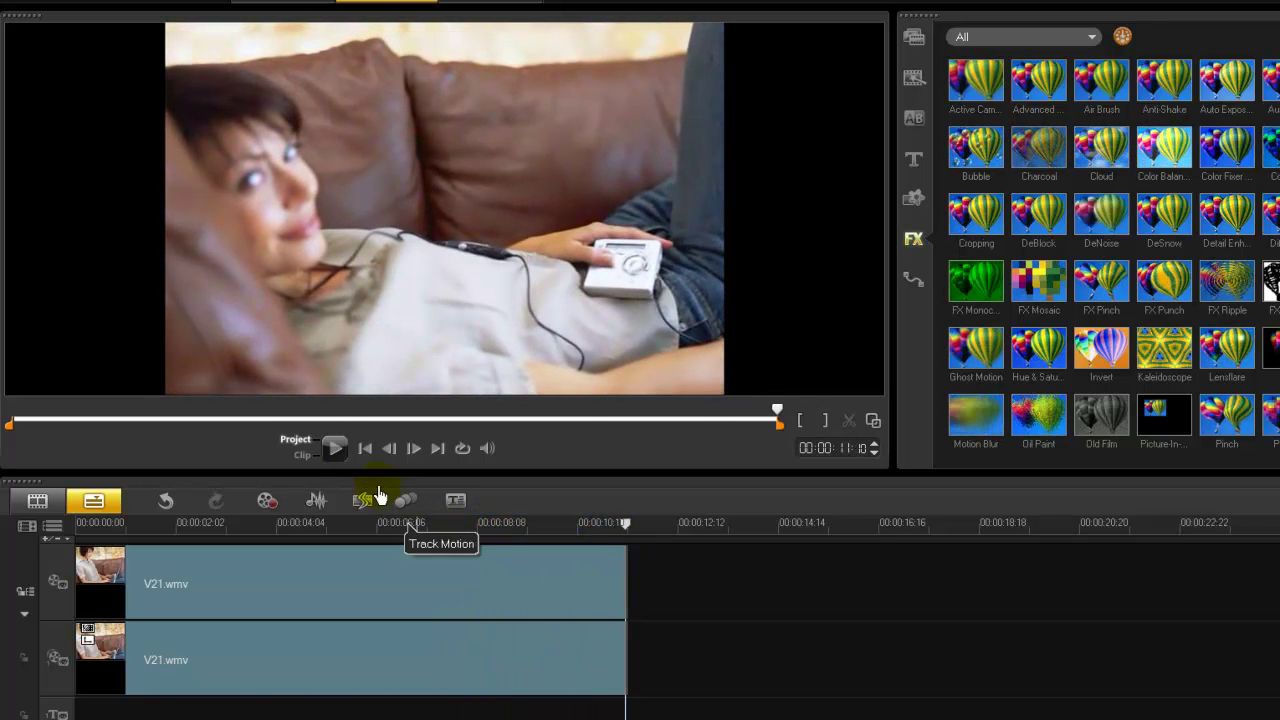
pyautogui.click(365, 448)
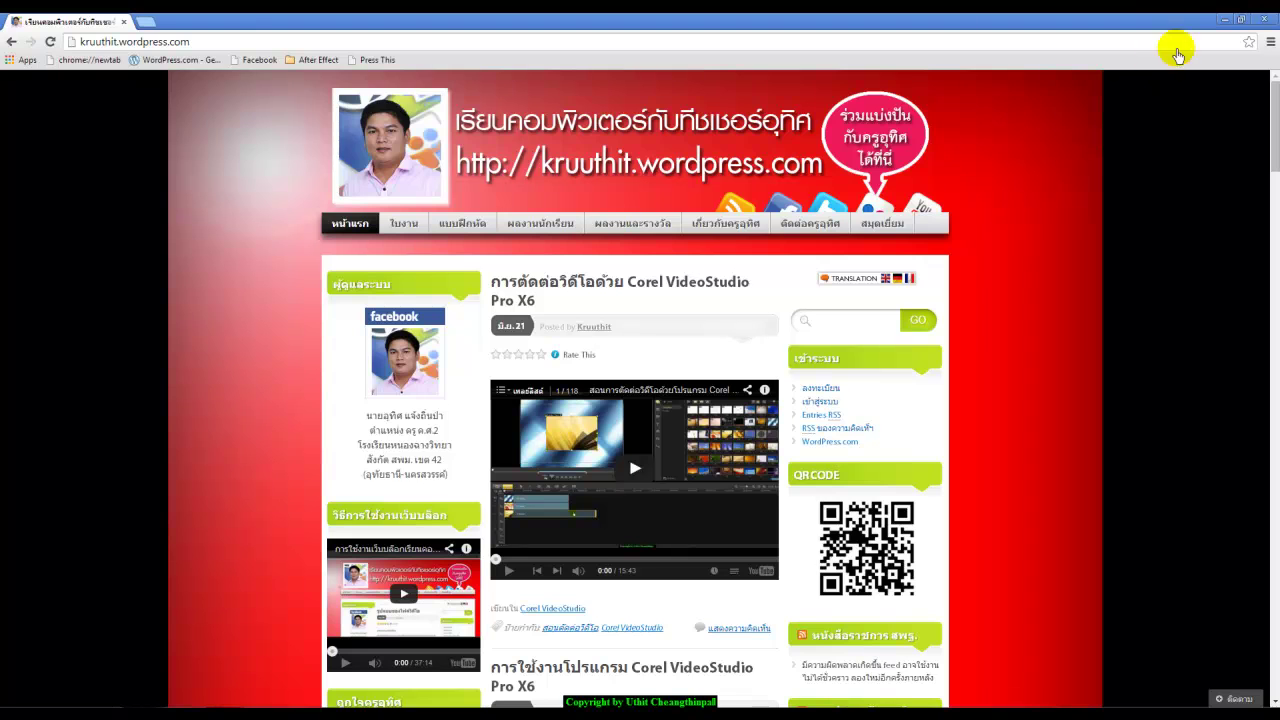
# Minimize the browser window to return to the VideoStudio project.
pyautogui.click(1224, 20)
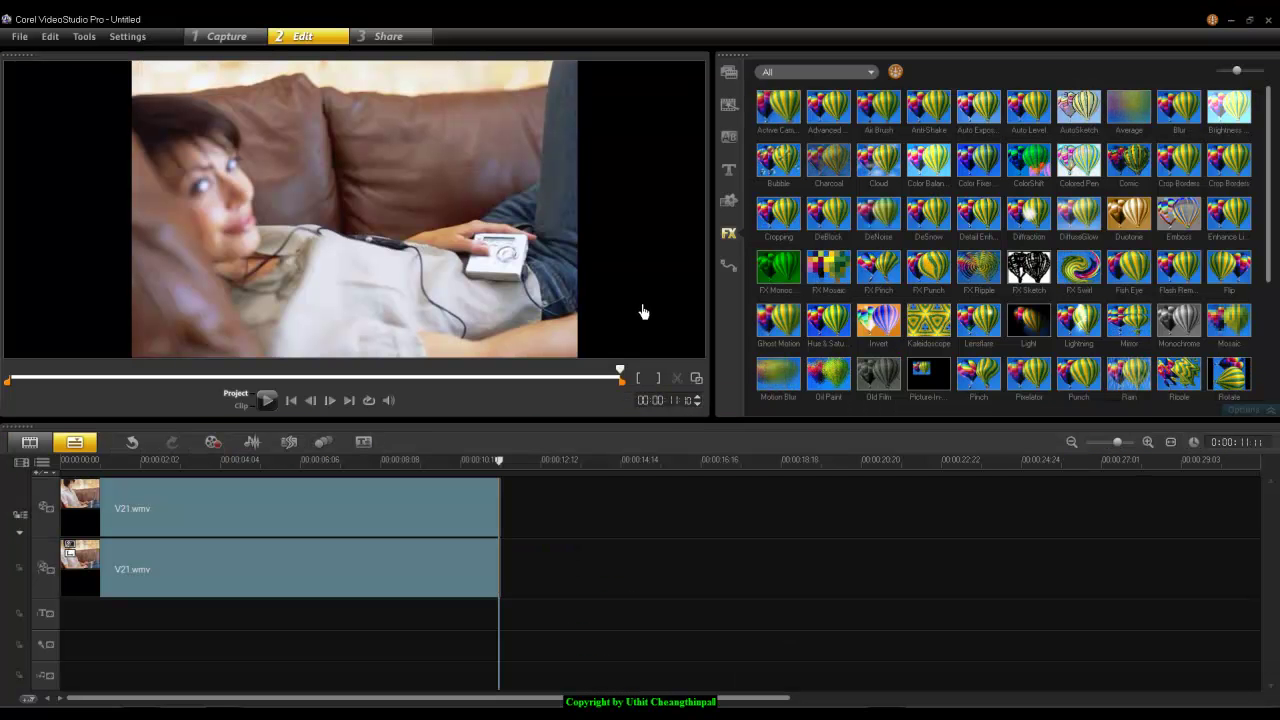